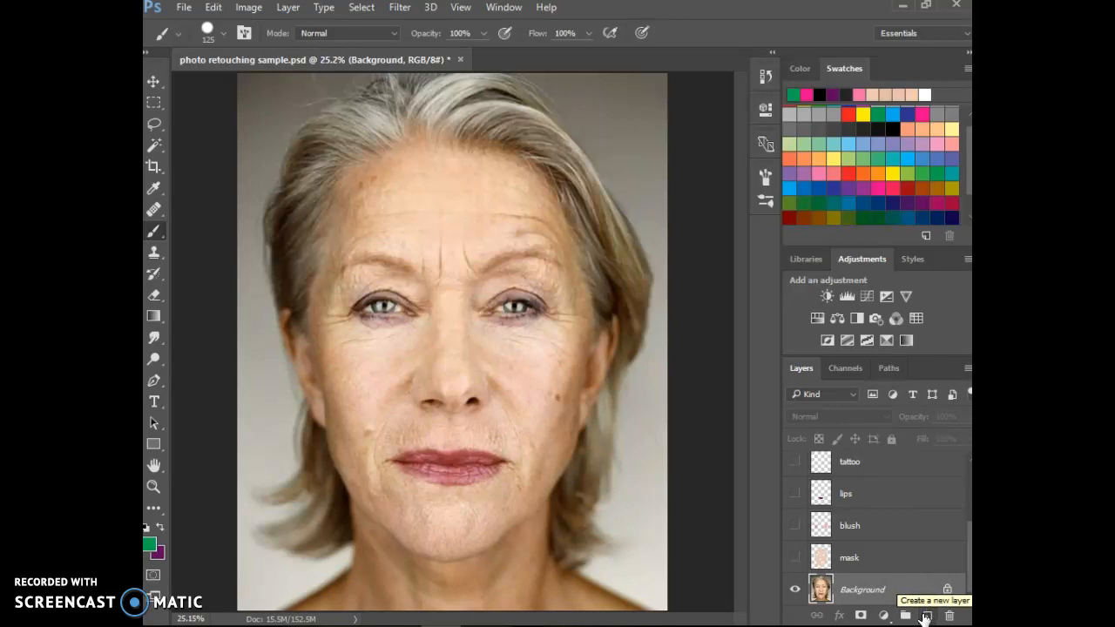
Step: Create a new layer named mask2 directly above the Background layer
click(289, 7)
mouse_move(334, 22)
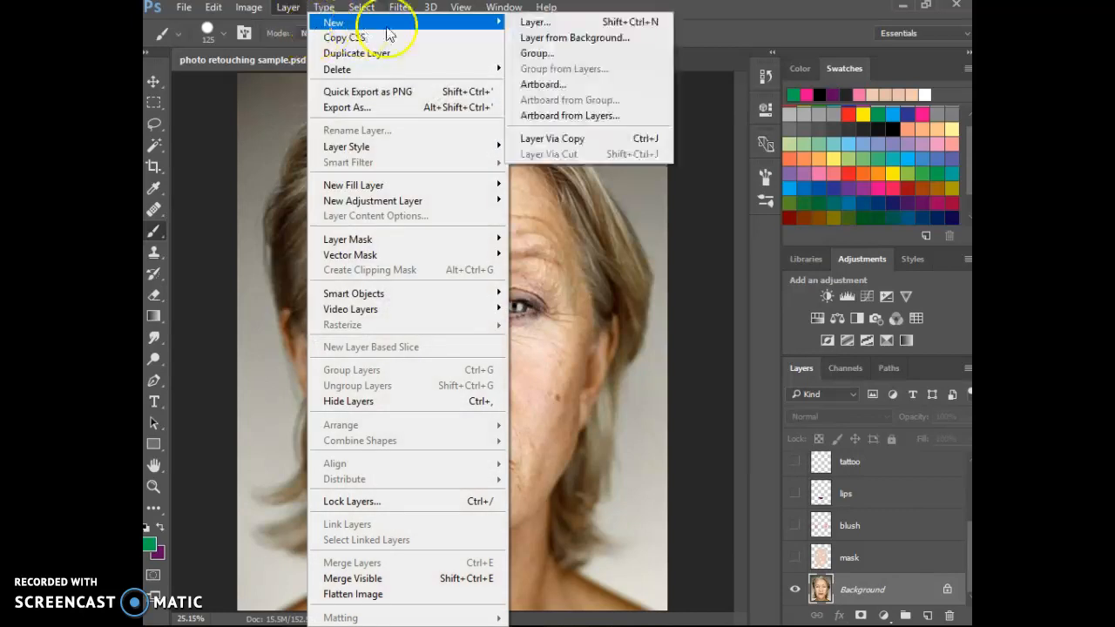
click(531, 23)
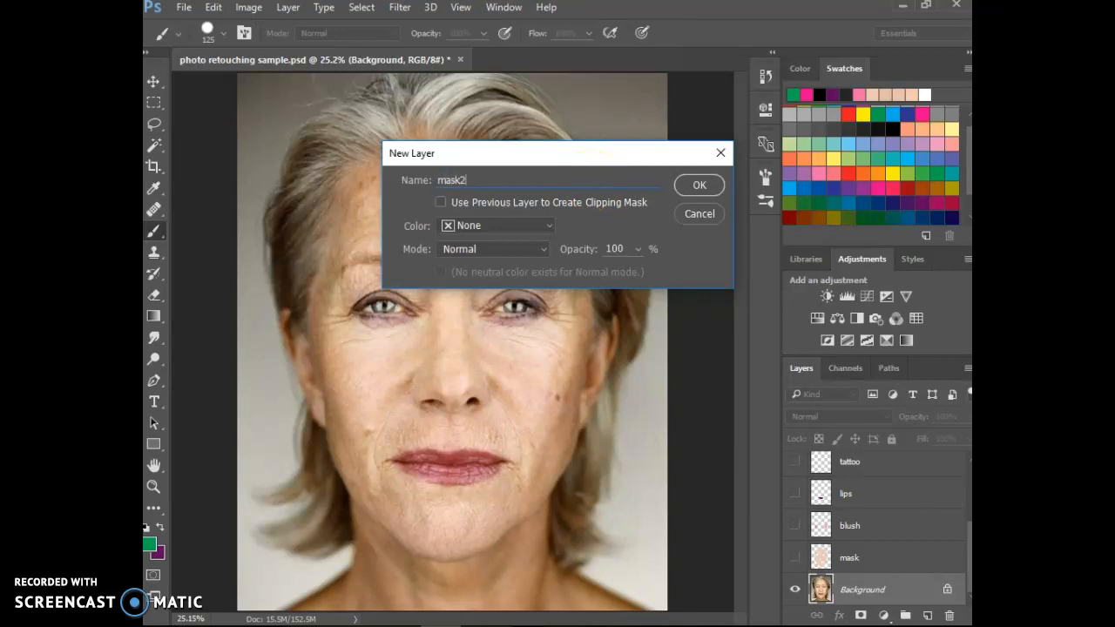
key(Return)
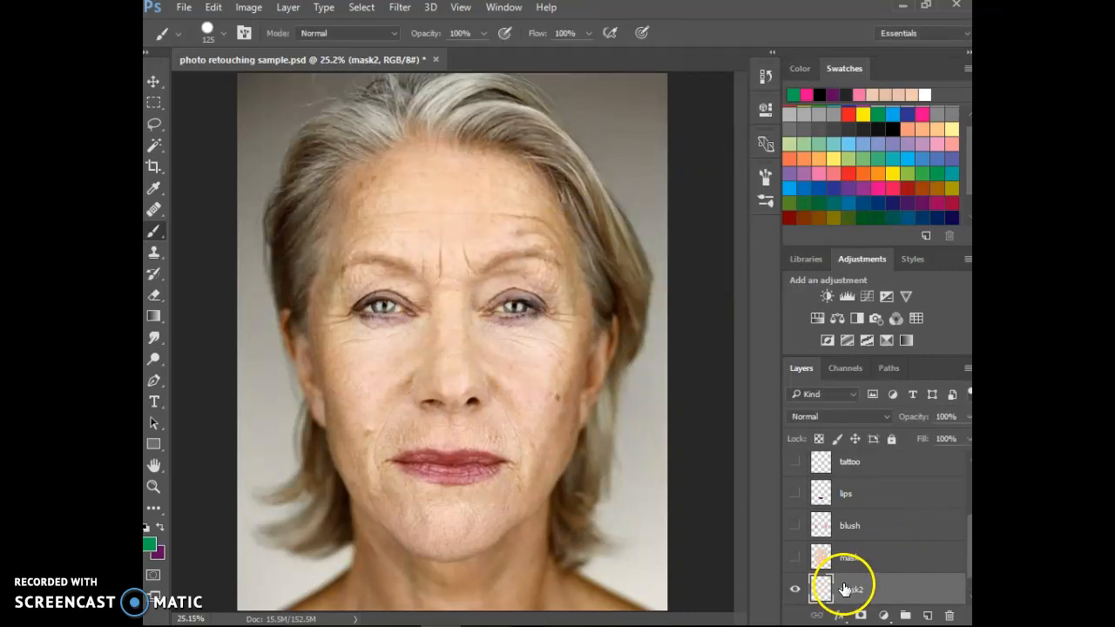
scroll(853, 586, down, 1)
click(797, 591)
click(797, 590)
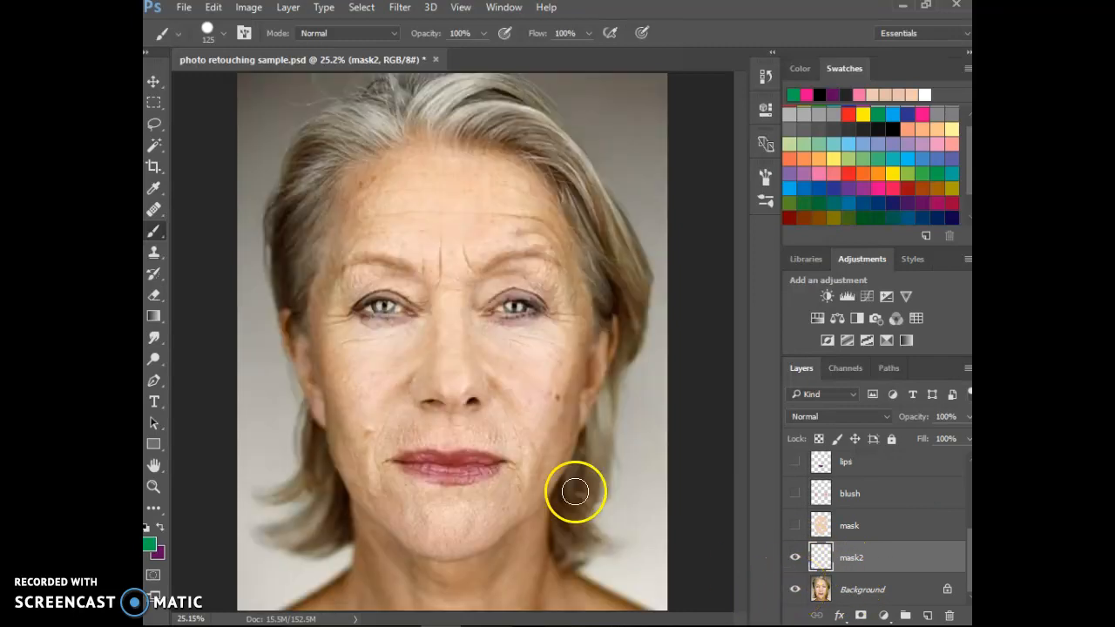
Step: Sample light skin tones from the forehead and both cheeks with the Eyedropper to set the foreground colour
click(156, 191)
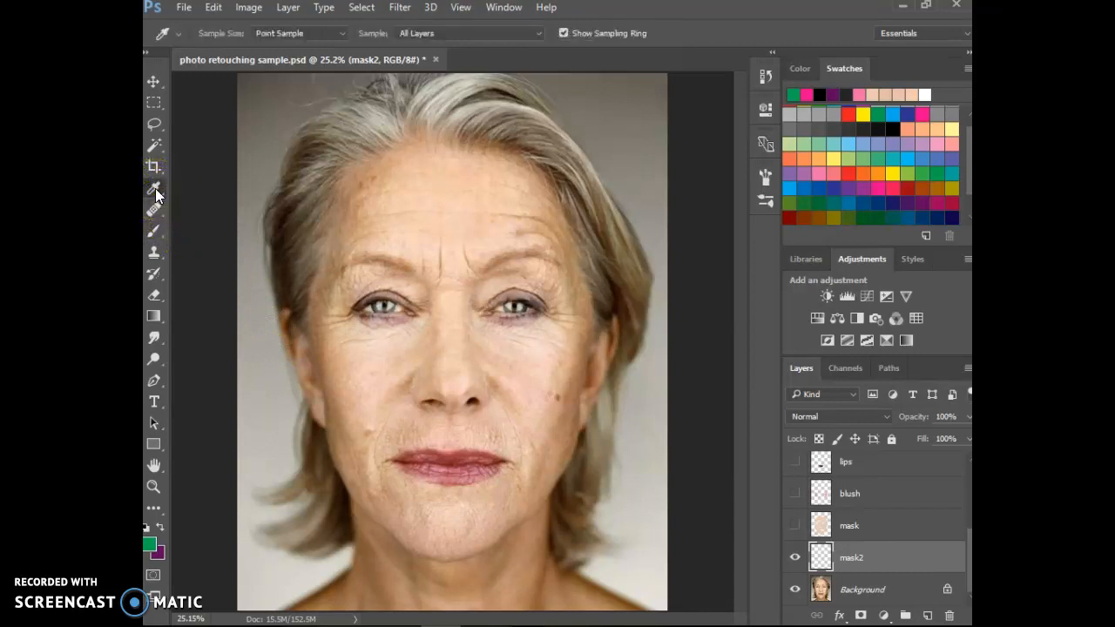
click(409, 235)
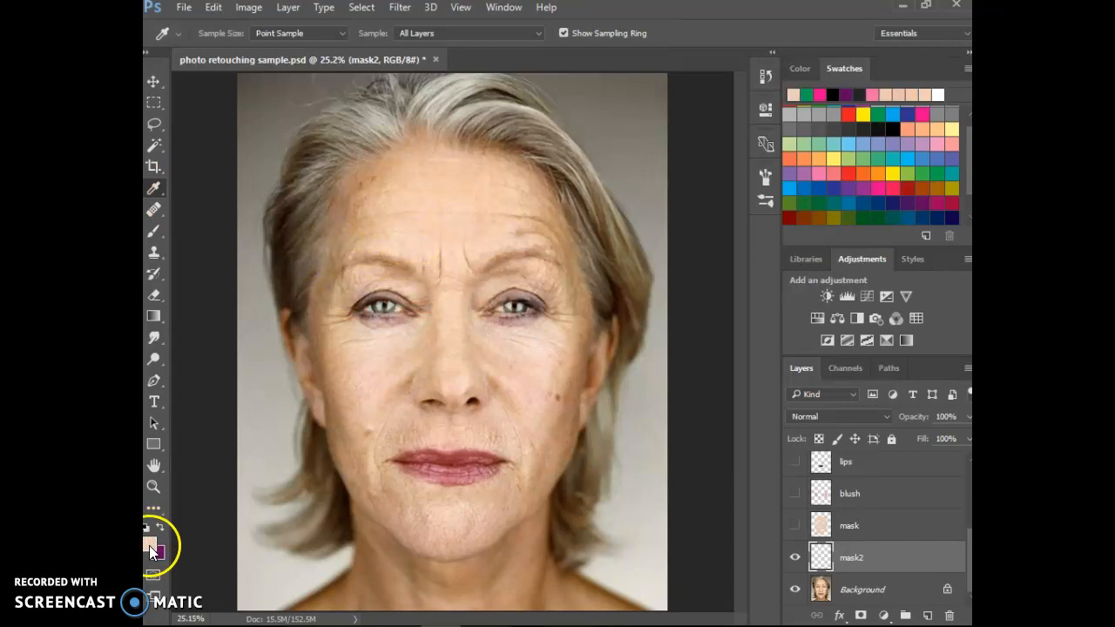
click(373, 390)
click(377, 375)
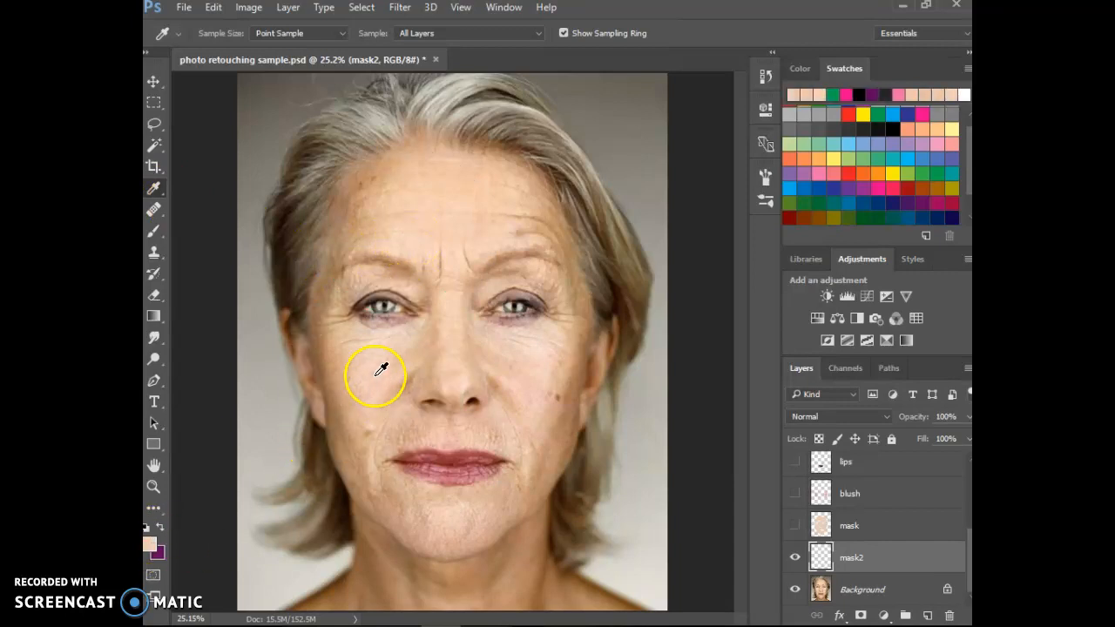
click(530, 379)
click(553, 370)
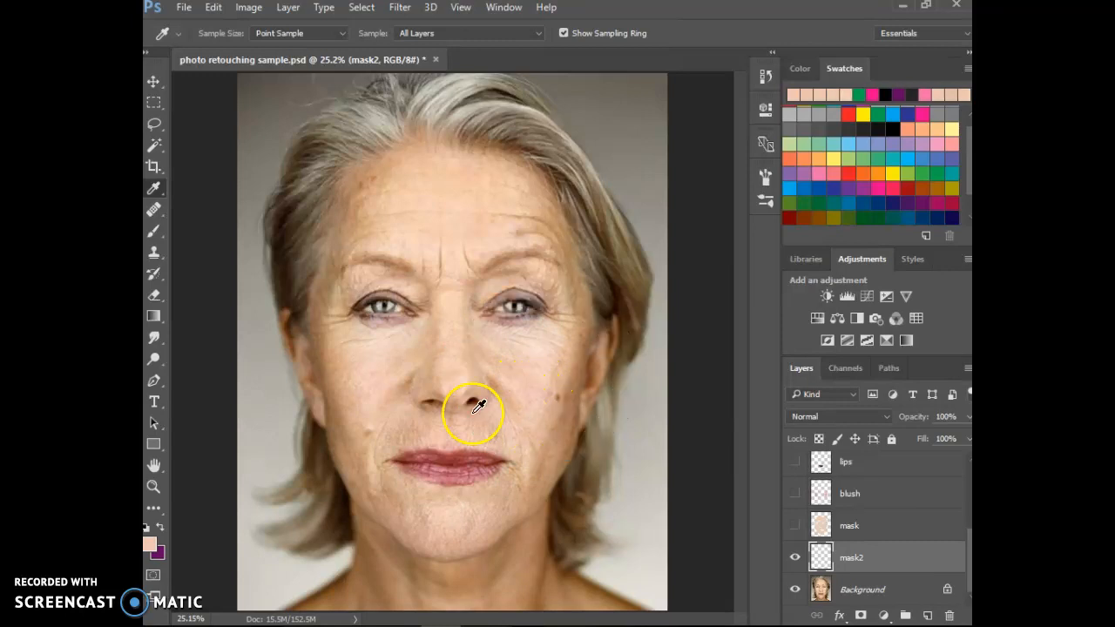
Step: Set up a soft brush with 20% hardness and a size of 250 px
click(154, 232)
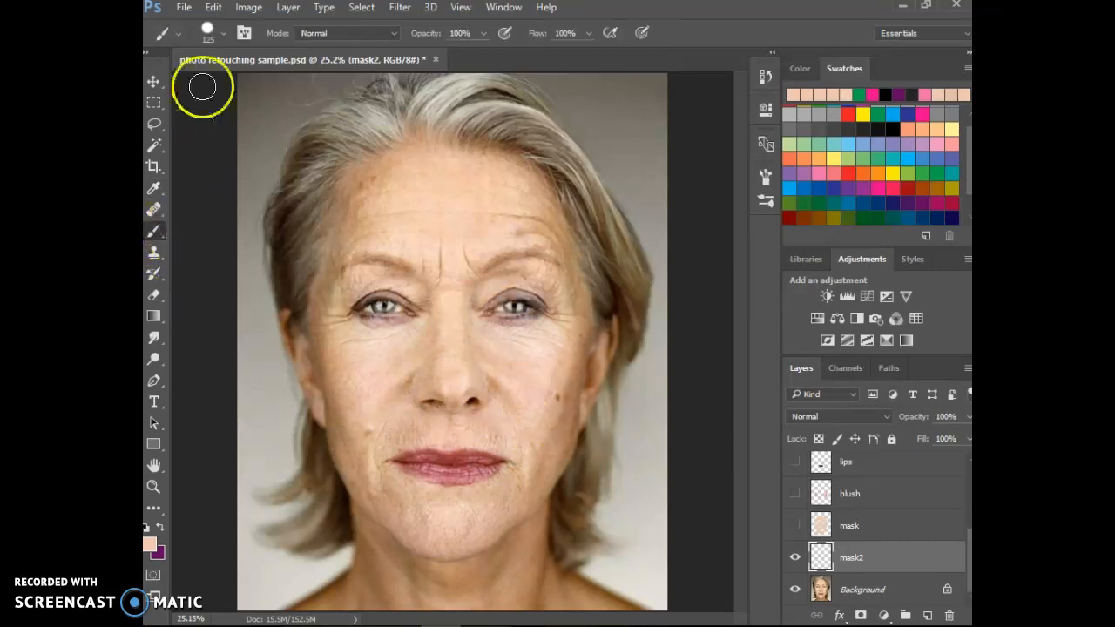
click(223, 33)
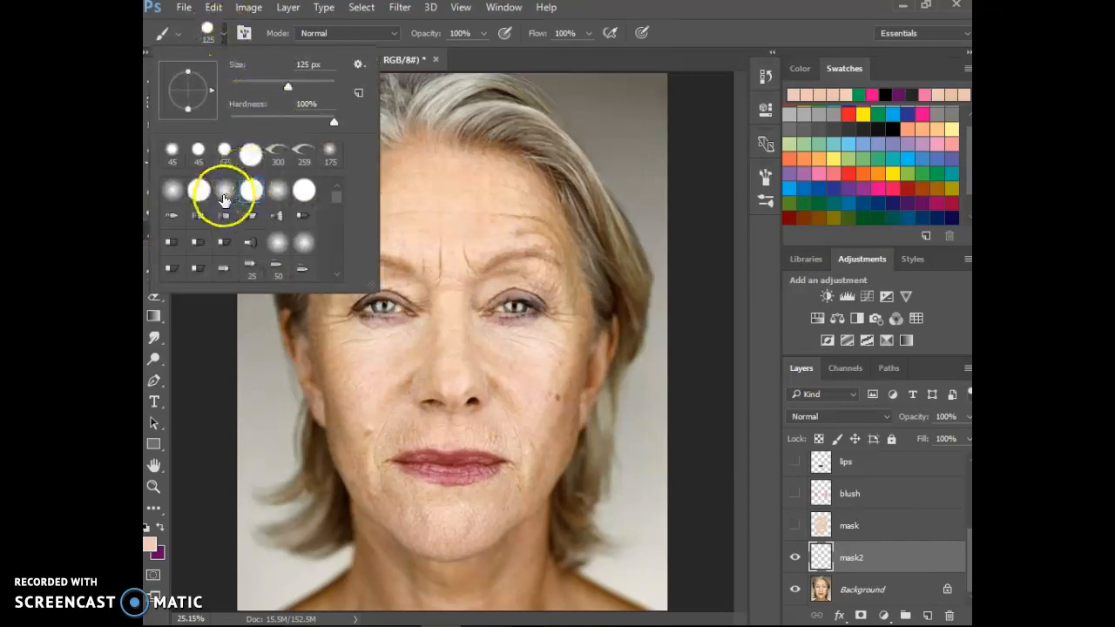
drag(333, 120, 251, 123)
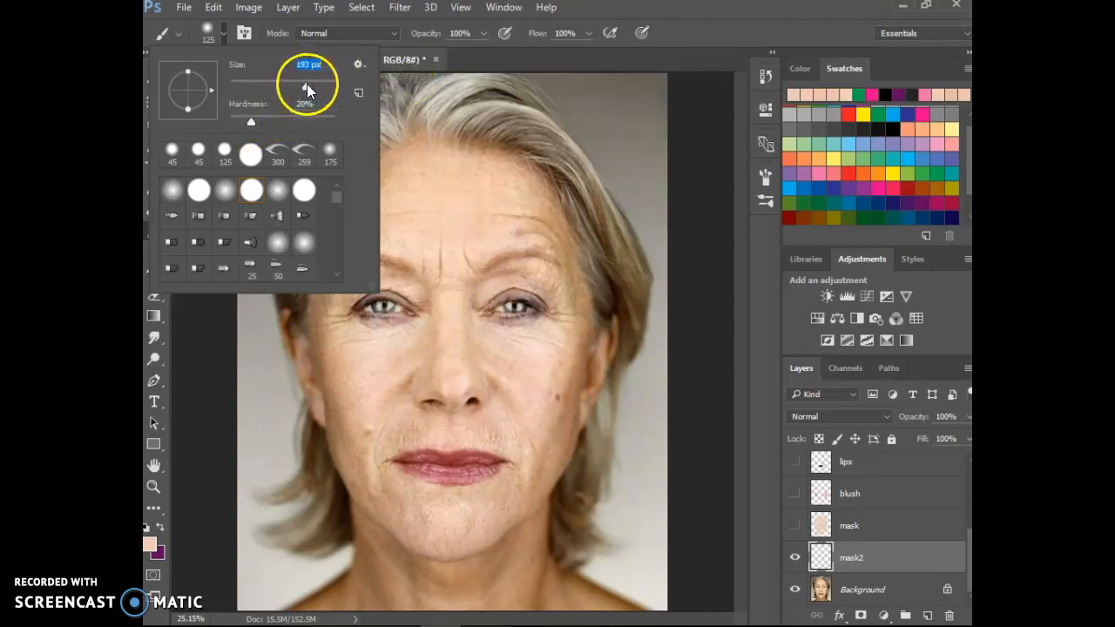
click(608, 19)
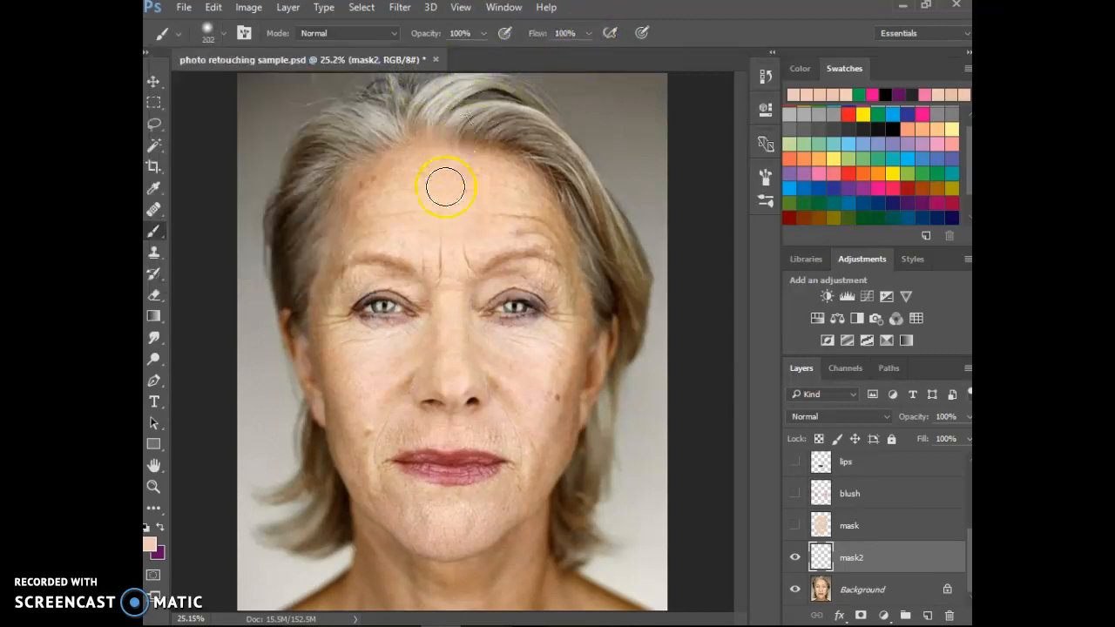
key(bracketright)
key(bracketright)
key(bracketright)
key(bracketright)
key(bracketleft)
key(bracketleft)
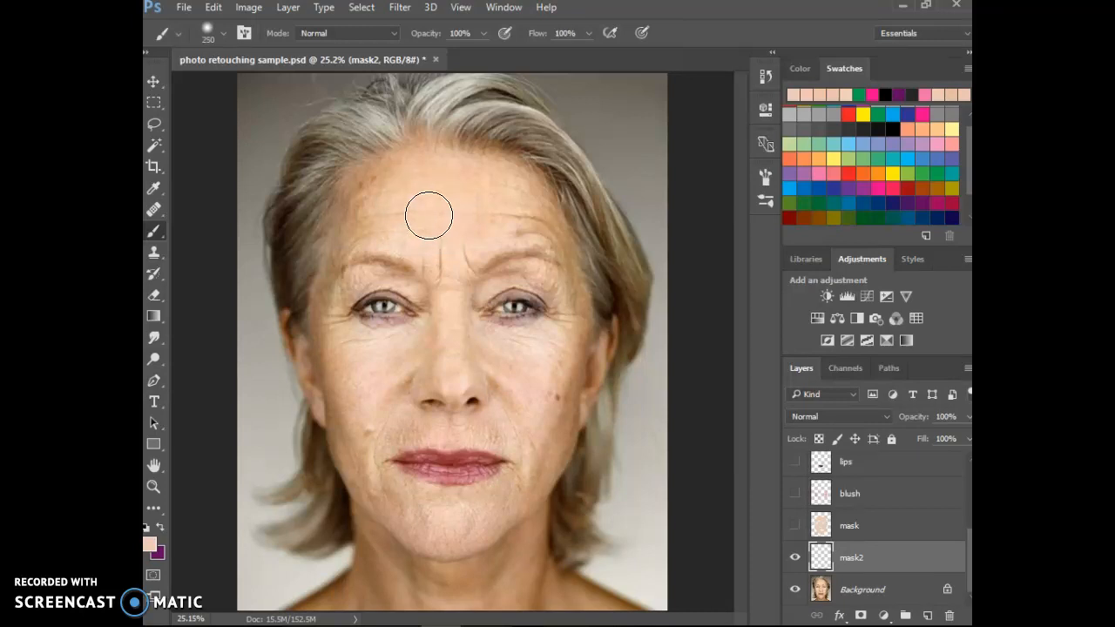
Step: Paint the skin tone over the forehead, cheeks, nose and chin on mask2, using a smaller brush around the eyes and eyebrows
mouse_move(396, 218)
mouse_down()
mouse_move(366, 235)
mouse_move(394, 190)
mouse_move(501, 189)
mouse_move(529, 214)
mouse_move(358, 229)
mouse_move(407, 228)
mouse_move(447, 251)
mouse_move(456, 377)
mouse_move(416, 381)
mouse_move(416, 355)
mouse_move(339, 350)
mouse_move(361, 458)
mouse_move(390, 494)
mouse_move(433, 512)
mouse_move(514, 495)
mouse_move(534, 459)
mouse_move(527, 424)
mouse_move(387, 428)
mouse_move(388, 391)
mouse_move(494, 351)
mouse_move(475, 362)
mouse_move(526, 391)
mouse_move(511, 365)
mouse_move(551, 355)
mouse_move(551, 449)
mouse_move(539, 463)
mouse_move(567, 349)
mouse_up()
key(bracketleft)
key(bracketleft)
key(bracketleft)
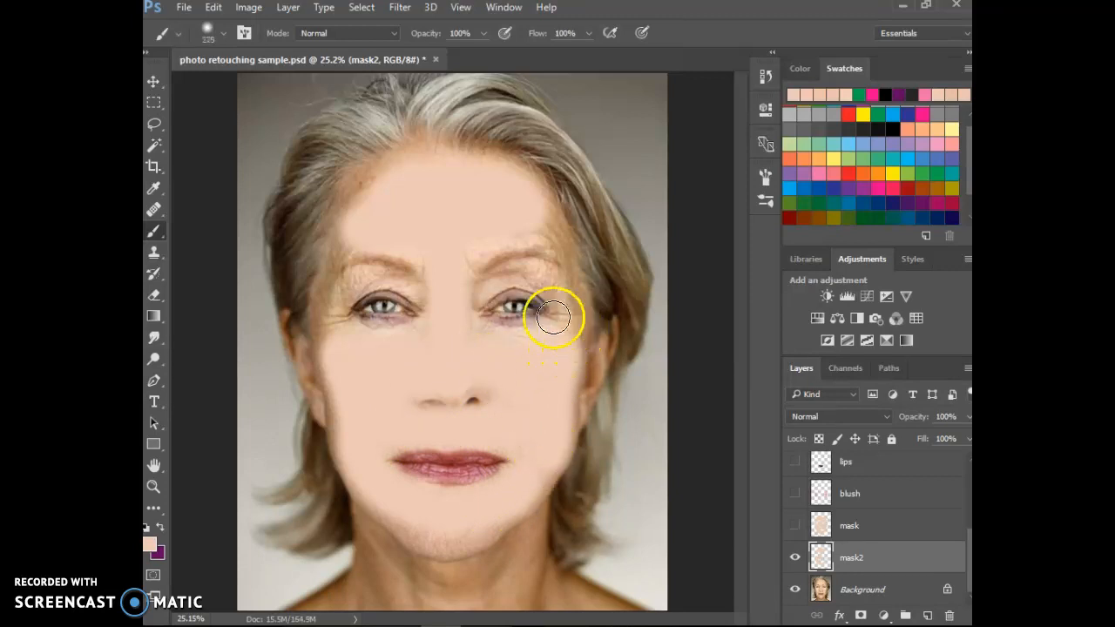
mouse_move(474, 299)
mouse_down()
mouse_move(548, 287)
mouse_move(566, 302)
mouse_move(529, 275)
mouse_move(472, 296)
mouse_move(468, 258)
mouse_move(519, 237)
mouse_move(556, 244)
mouse_move(532, 192)
mouse_move(566, 263)
mouse_move(573, 344)
mouse_move(558, 242)
mouse_move(559, 322)
mouse_move(548, 285)
mouse_up()
mouse_move(349, 322)
mouse_down()
mouse_move(336, 314)
mouse_move(348, 285)
mouse_move(378, 279)
mouse_move(428, 294)
mouse_move(379, 281)
mouse_move(336, 306)
mouse_move(331, 341)
mouse_move(339, 247)
mouse_move(366, 247)
mouse_up()
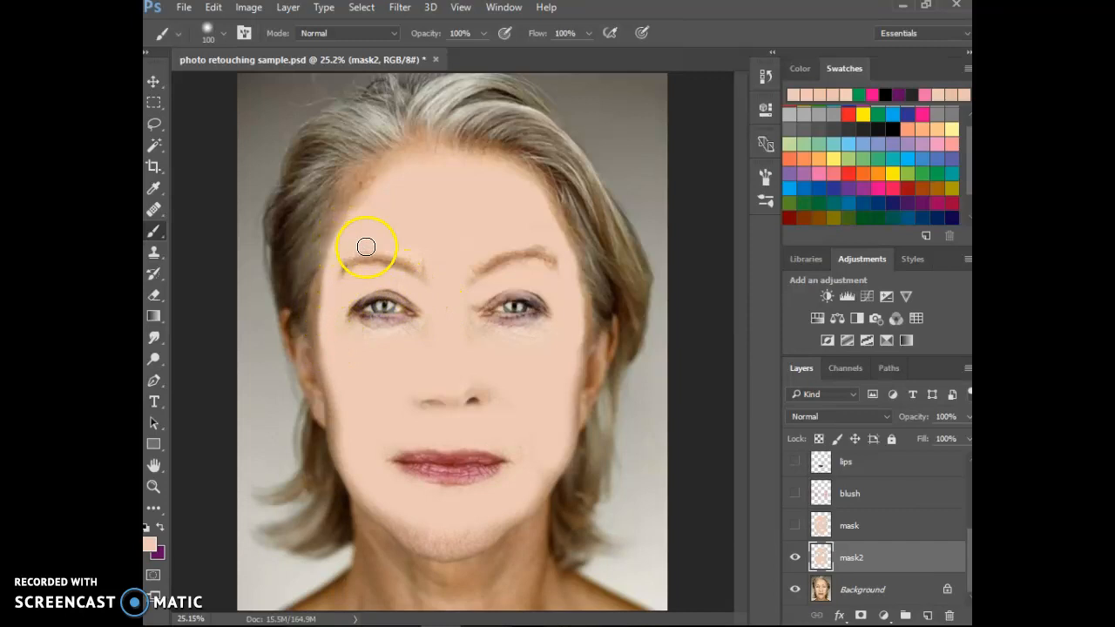
Step: Fill in the chin, jawline and under-eye areas of mask2 with the skin tone, enlarging the brush to 175 px
mouse_move(349, 477)
mouse_down()
mouse_move(380, 471)
mouse_move(365, 494)
mouse_move(424, 539)
mouse_move(464, 537)
mouse_move(508, 510)
mouse_move(435, 540)
mouse_move(393, 519)
mouse_move(446, 546)
mouse_move(513, 507)
mouse_up()
key(bracketright)
key(bracketright)
mouse_move(386, 508)
mouse_down()
mouse_move(371, 481)
mouse_move(423, 539)
mouse_move(472, 538)
mouse_move(536, 479)
mouse_move(557, 407)
mouse_move(522, 447)
mouse_move(488, 434)
mouse_move(379, 442)
mouse_move(395, 436)
mouse_move(379, 446)
mouse_move(388, 495)
mouse_move(386, 481)
mouse_move(456, 510)
mouse_move(438, 511)
mouse_move(537, 473)
mouse_up()
mouse_move(493, 343)
mouse_down()
mouse_move(480, 337)
mouse_move(548, 344)
mouse_move(392, 349)
mouse_move(423, 336)
mouse_move(366, 348)
mouse_move(342, 337)
mouse_up()
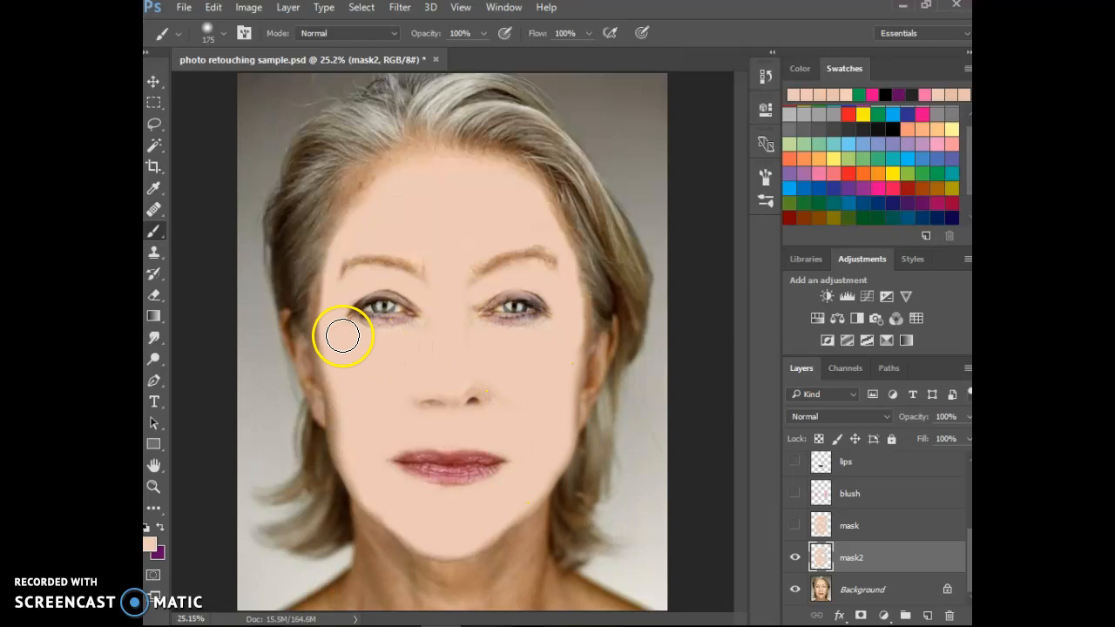
Step: Toggle the visibility of the Background and mask2 layers to examine the painted skin mask on its own
click(795, 590)
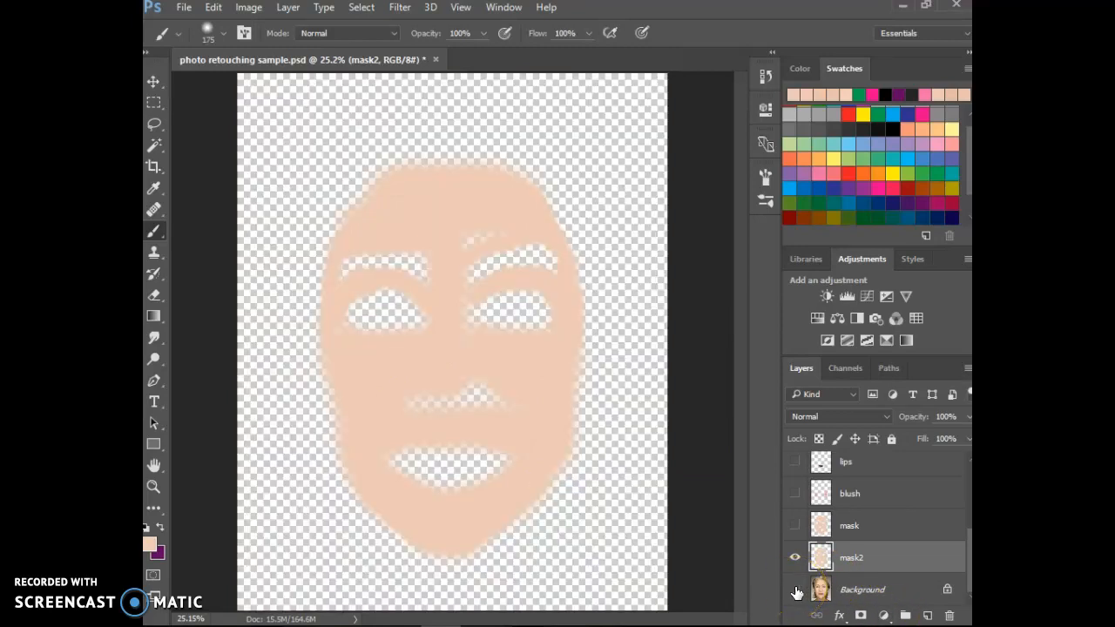
click(795, 589)
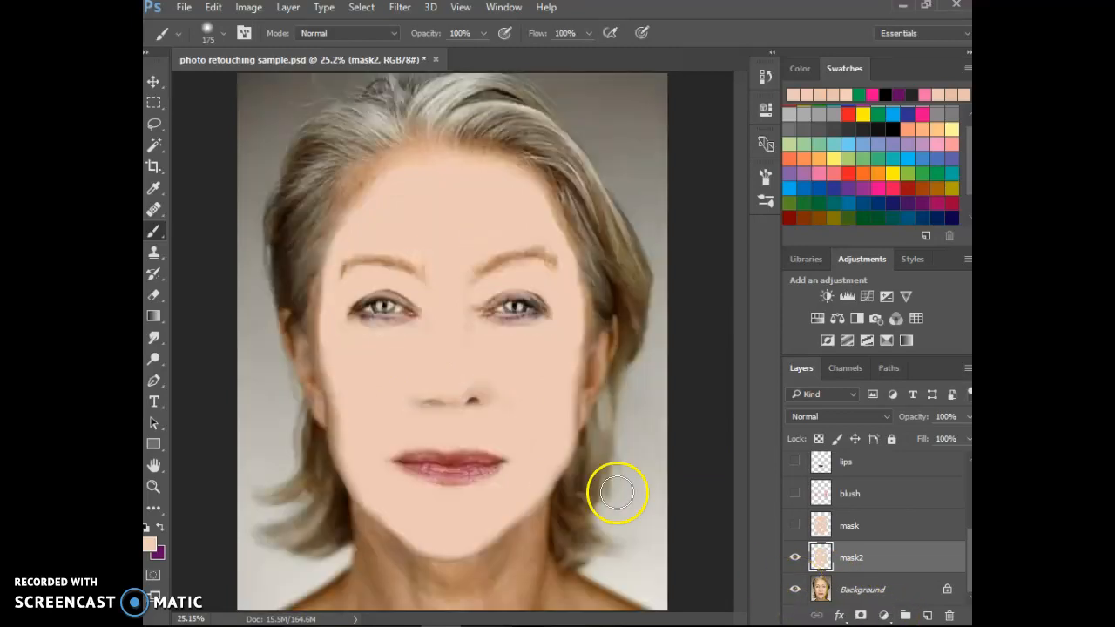
click(795, 558)
click(795, 557)
click(795, 590)
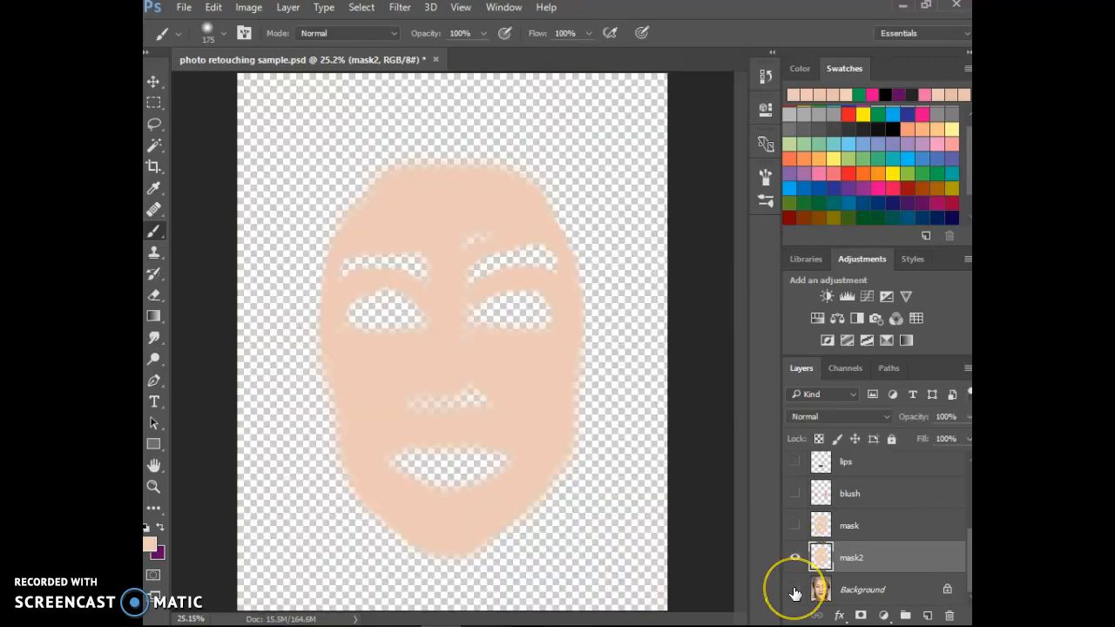
click(795, 589)
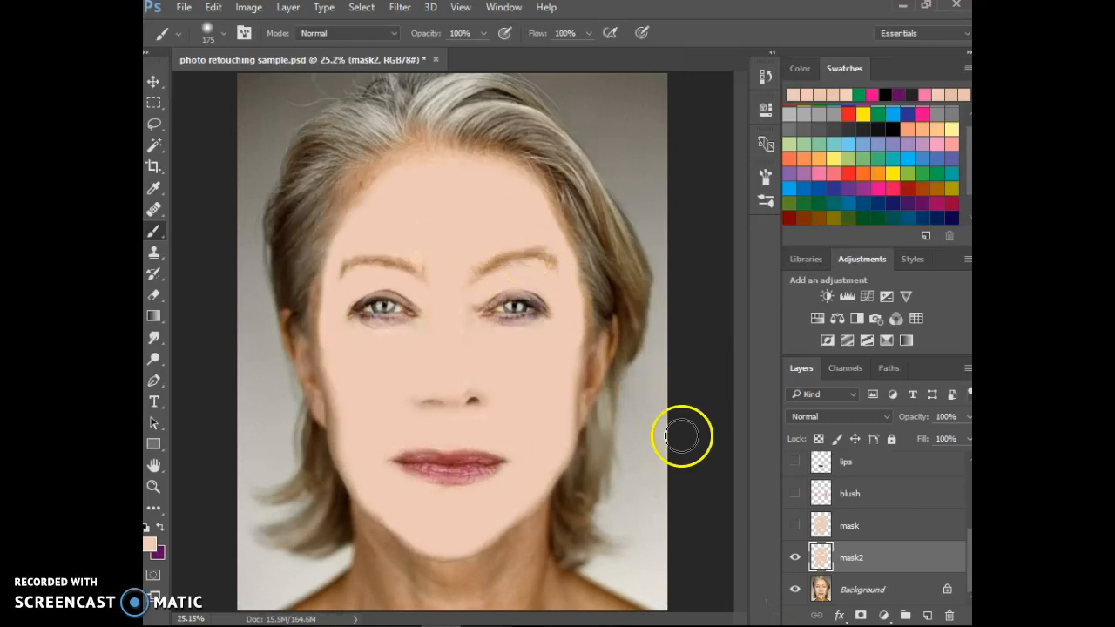
click(794, 589)
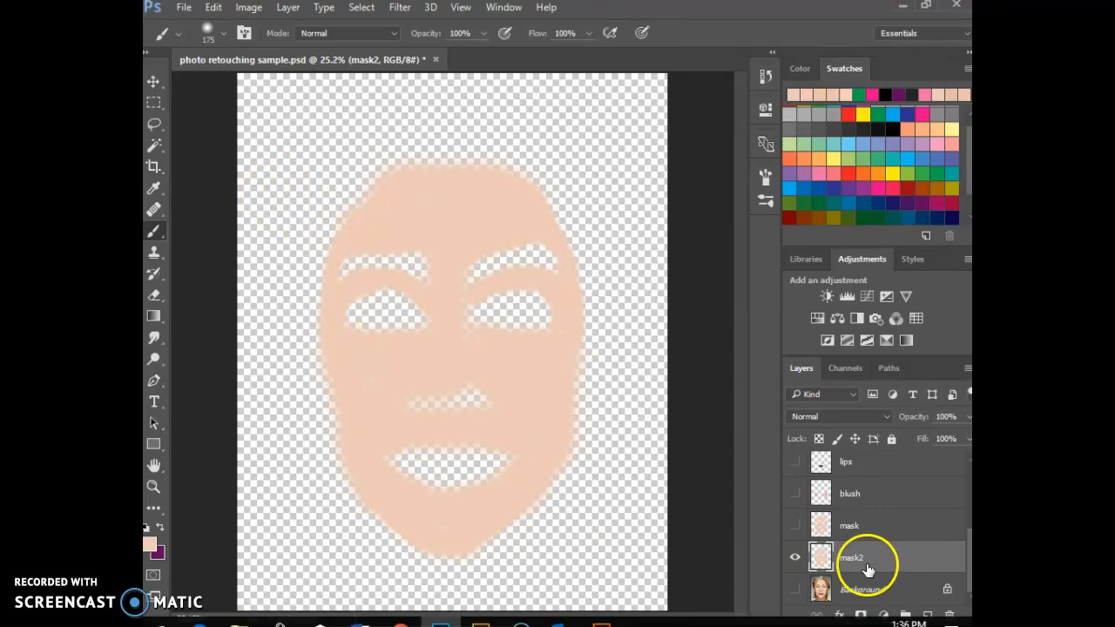
click(795, 590)
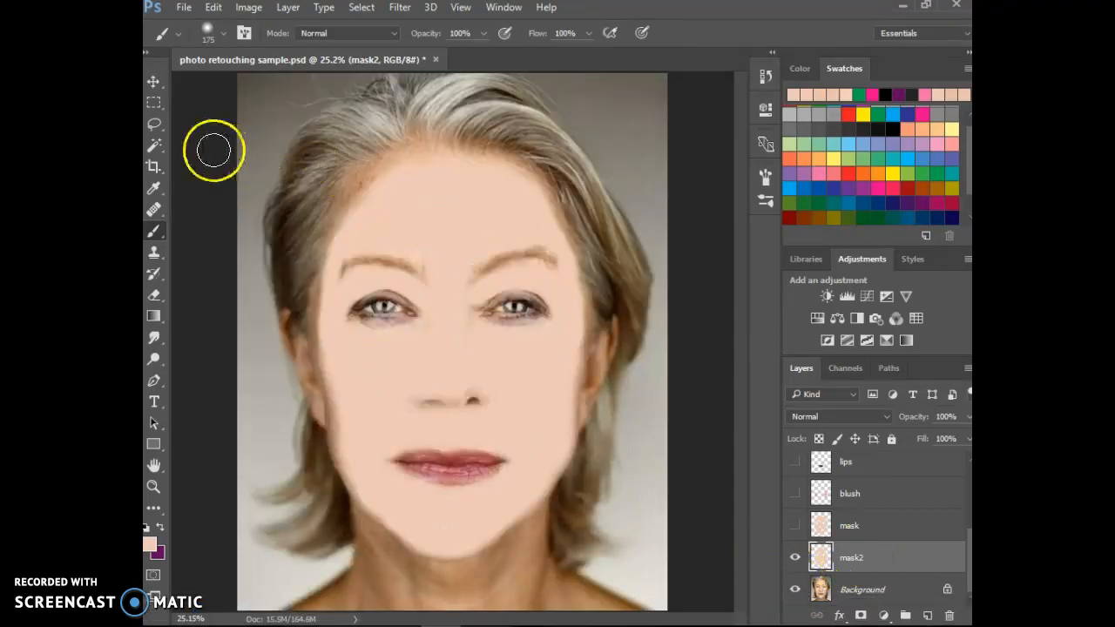
Step: Set up the Eraser with a soft tip enlarged to 175 px
click(152, 294)
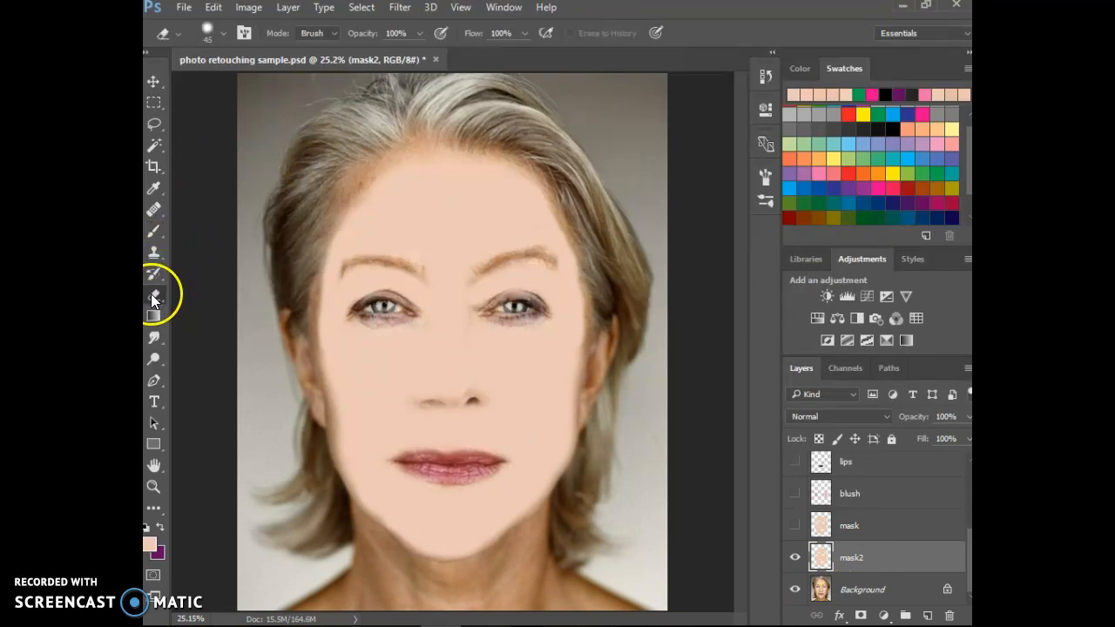
click(223, 34)
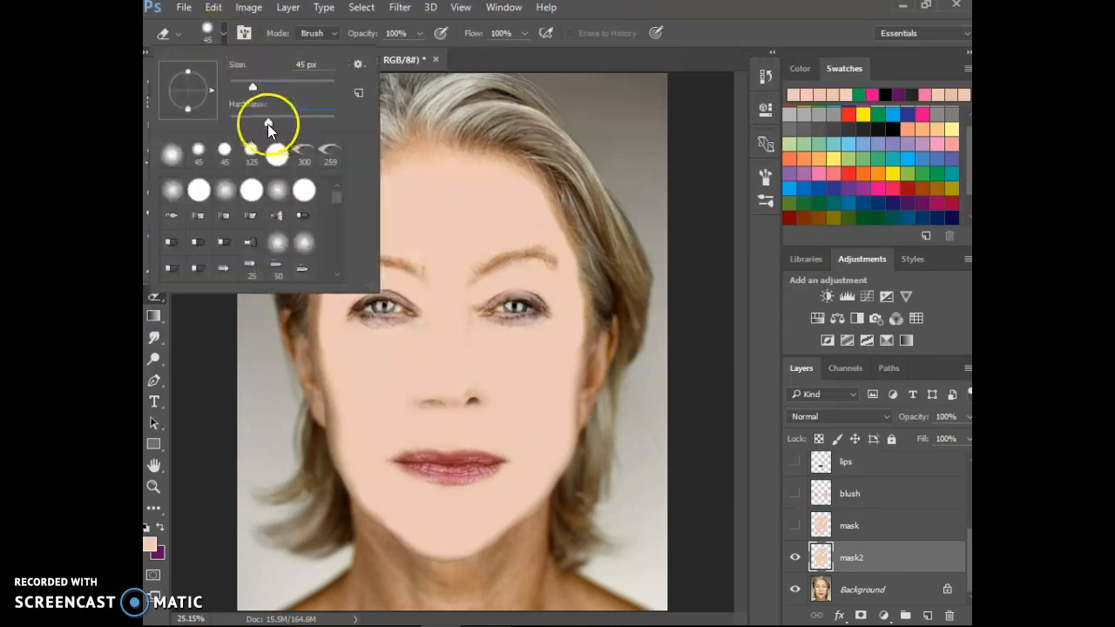
click(749, 20)
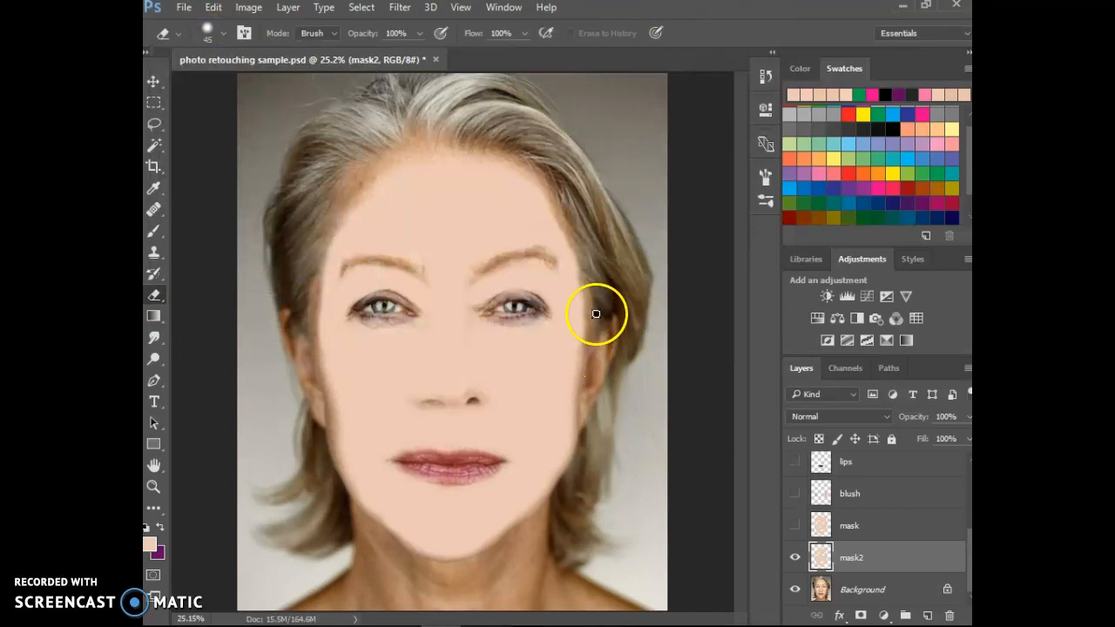
key(bracketright)
key(bracketright)
key(bracketright)
key(bracketright)
key(bracketright)
key(bracketright)
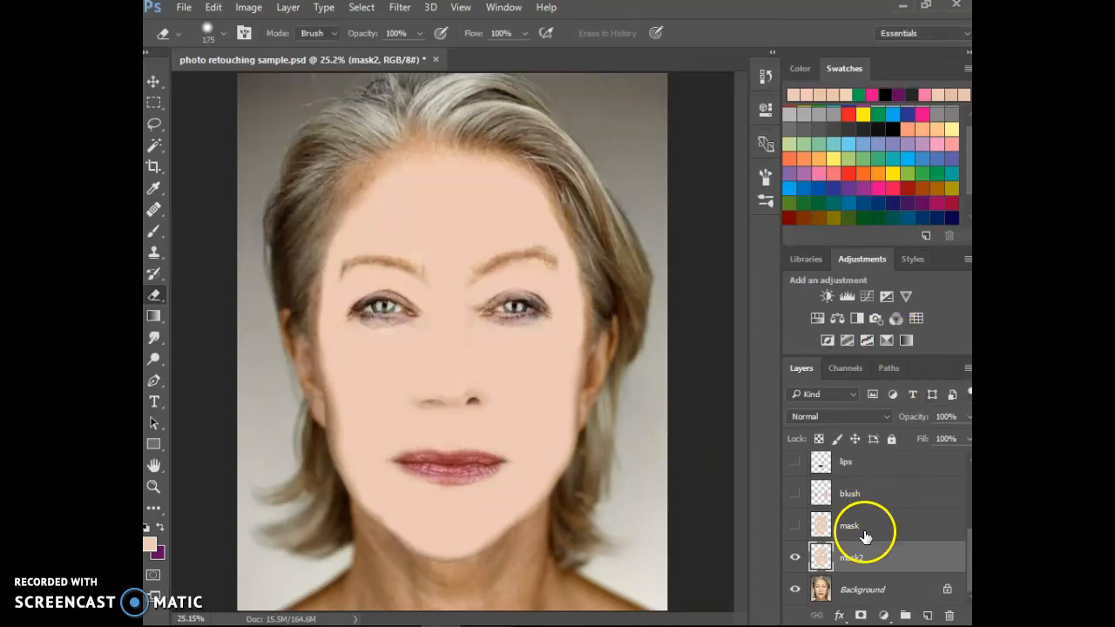
Step: Try different opacities for the mask2 layer and set it to 47%
click(966, 415)
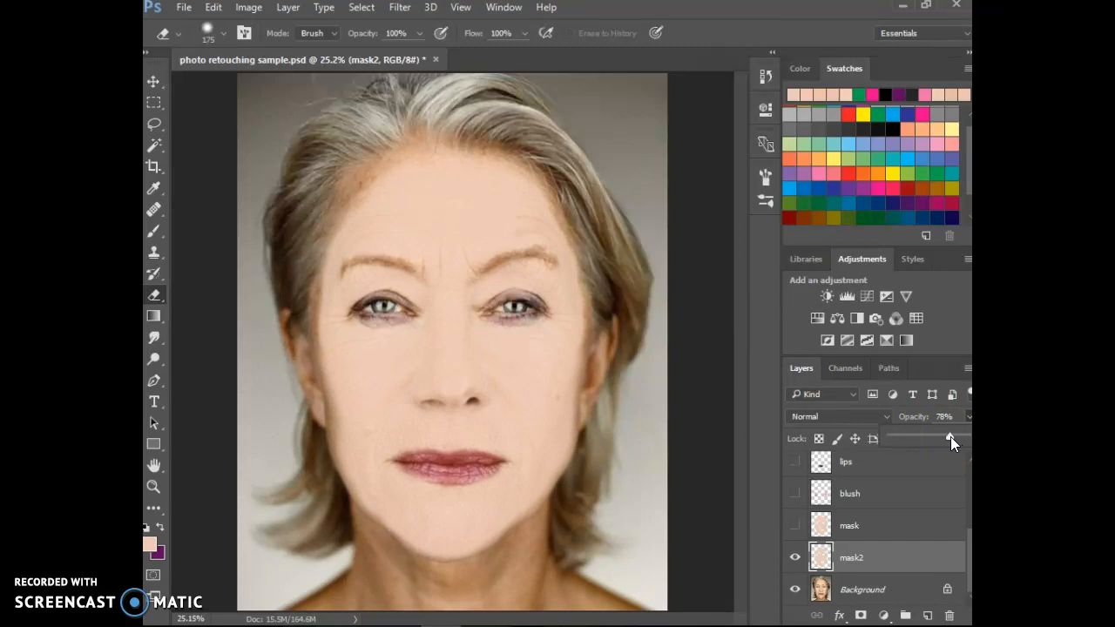
drag(949, 436, 940, 437)
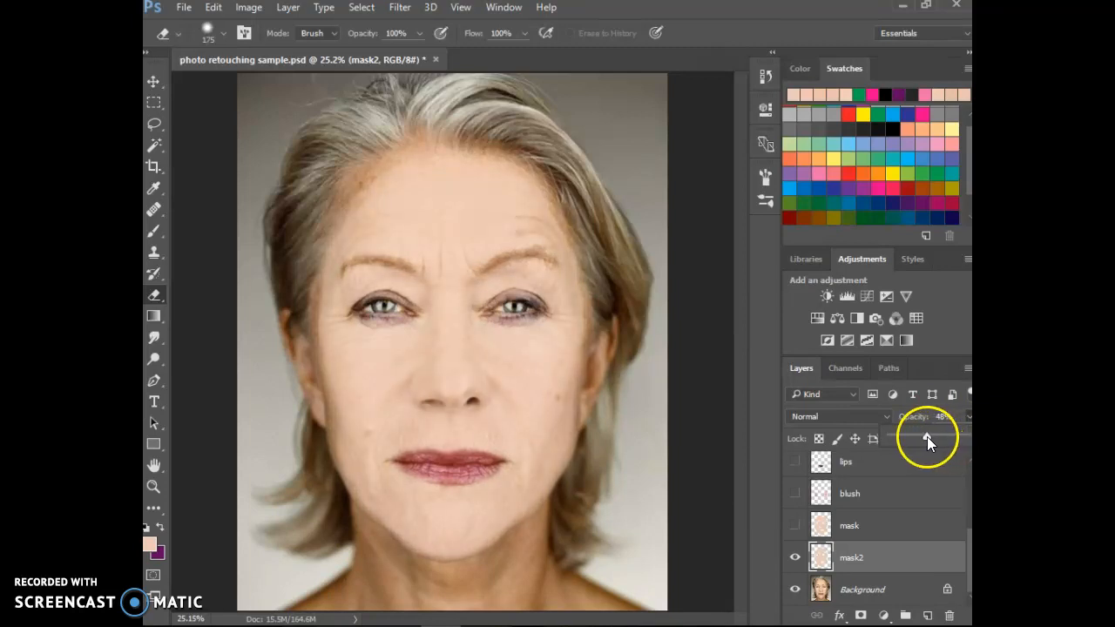
drag(927, 437, 894, 435)
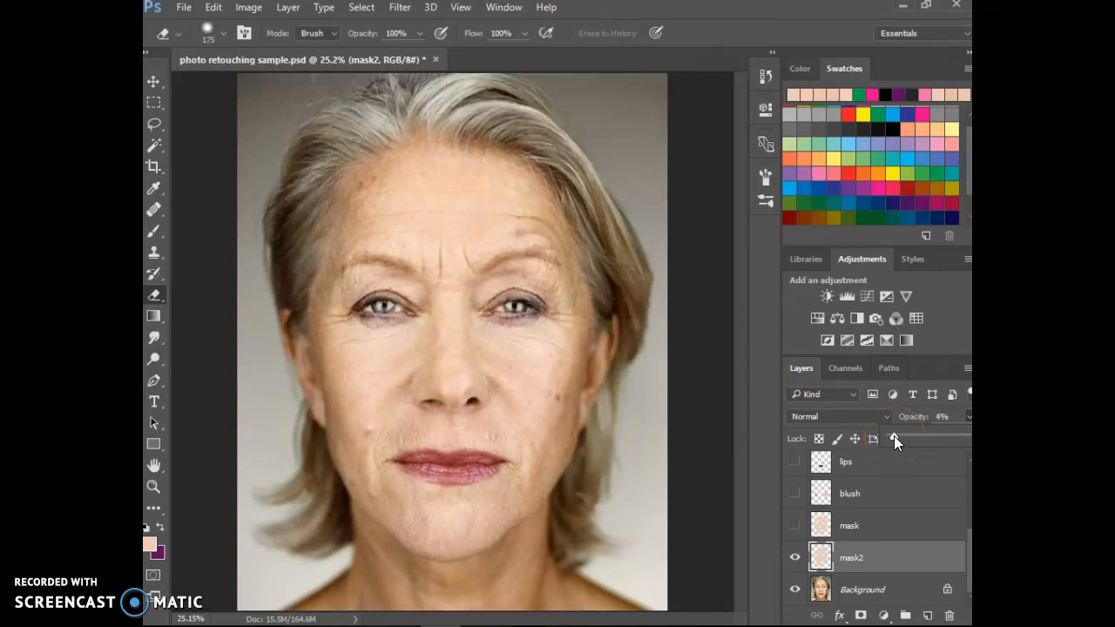
drag(894, 436, 933, 437)
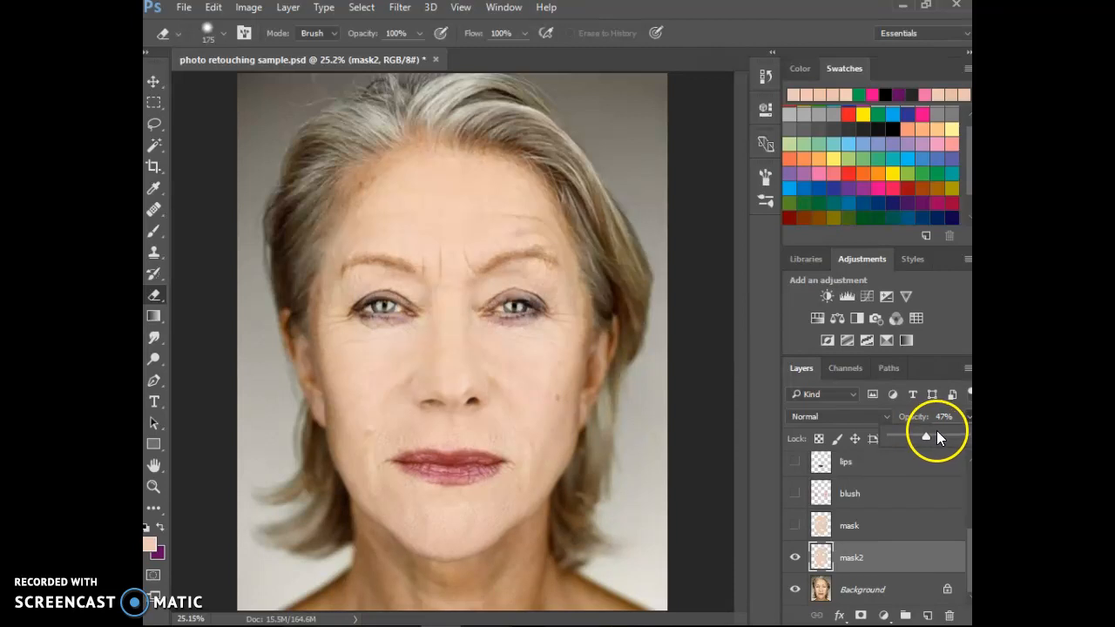
Step: Add a new layer above mask2, sample a brown tone from the edge of the face near the eye, and ready the Brush
click(928, 616)
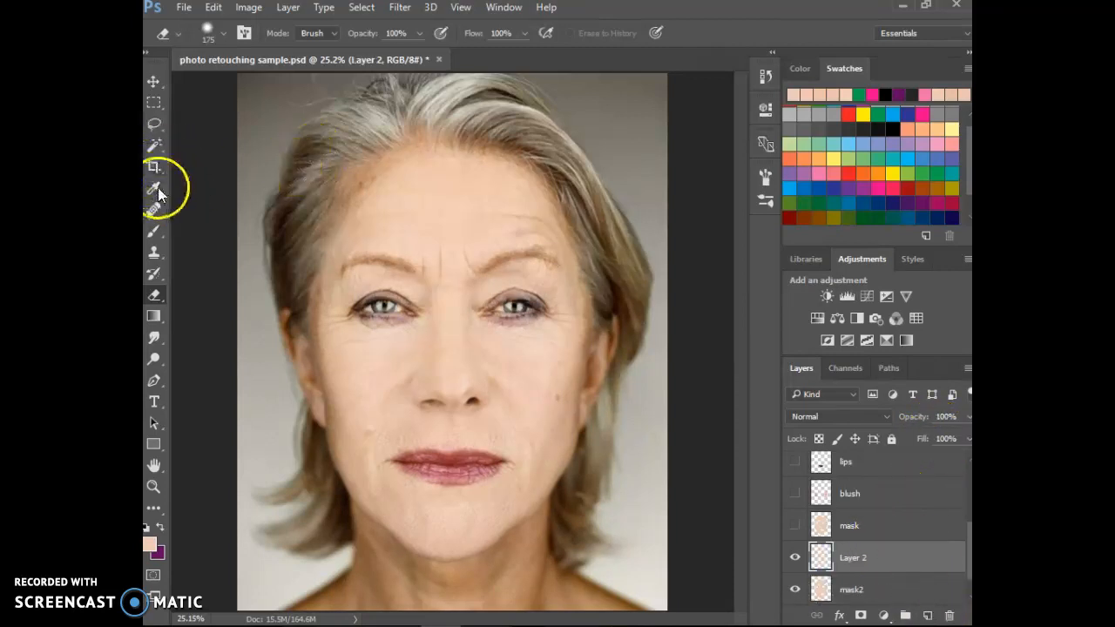
click(154, 231)
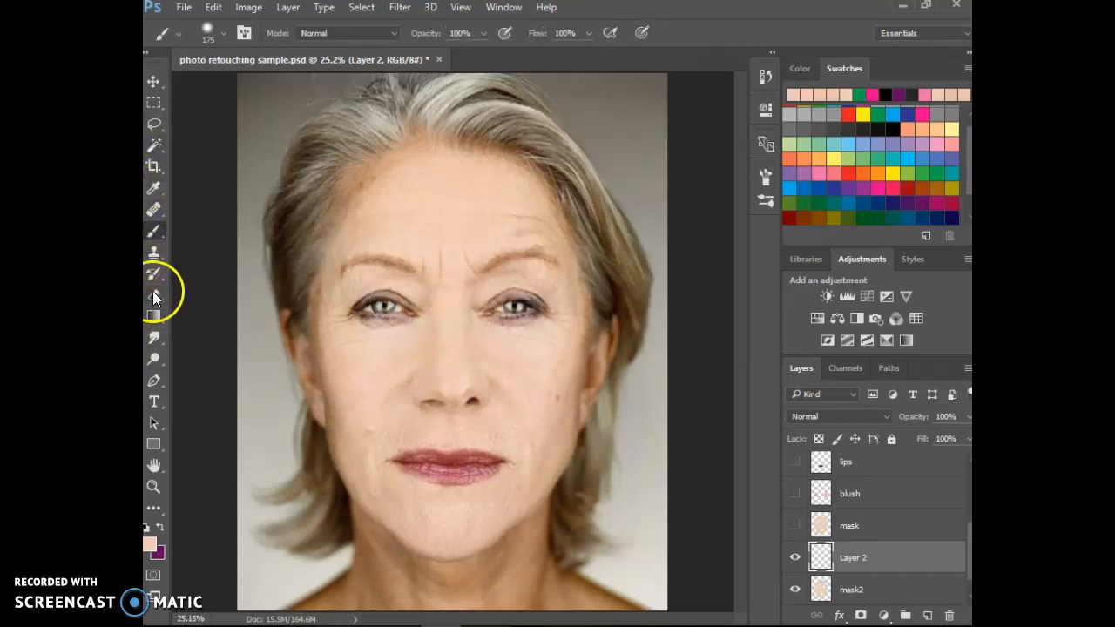
click(154, 188)
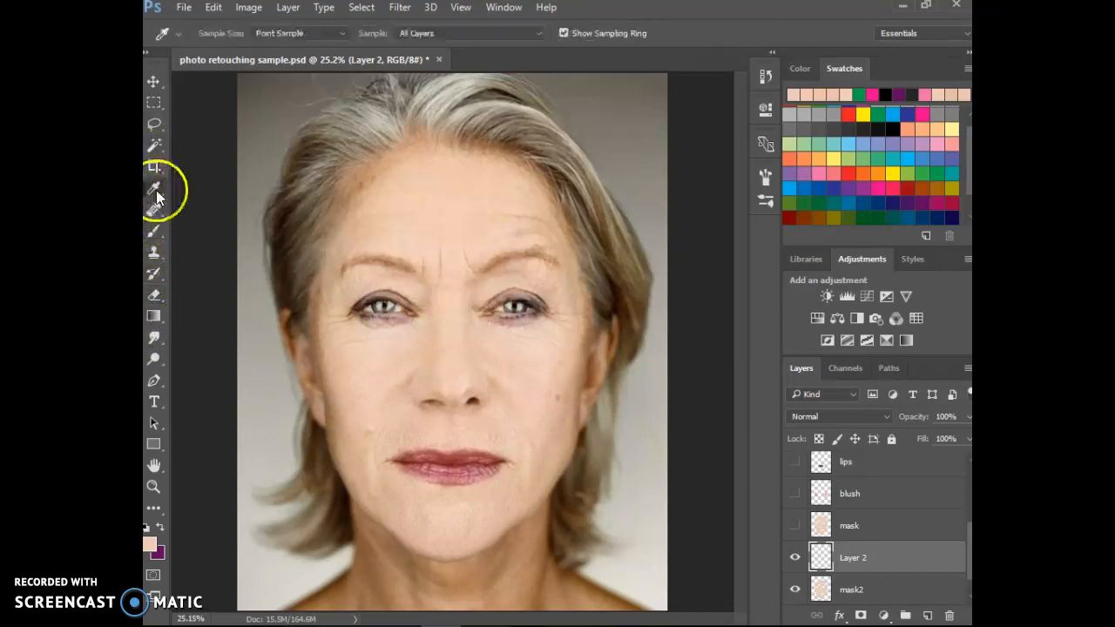
click(321, 311)
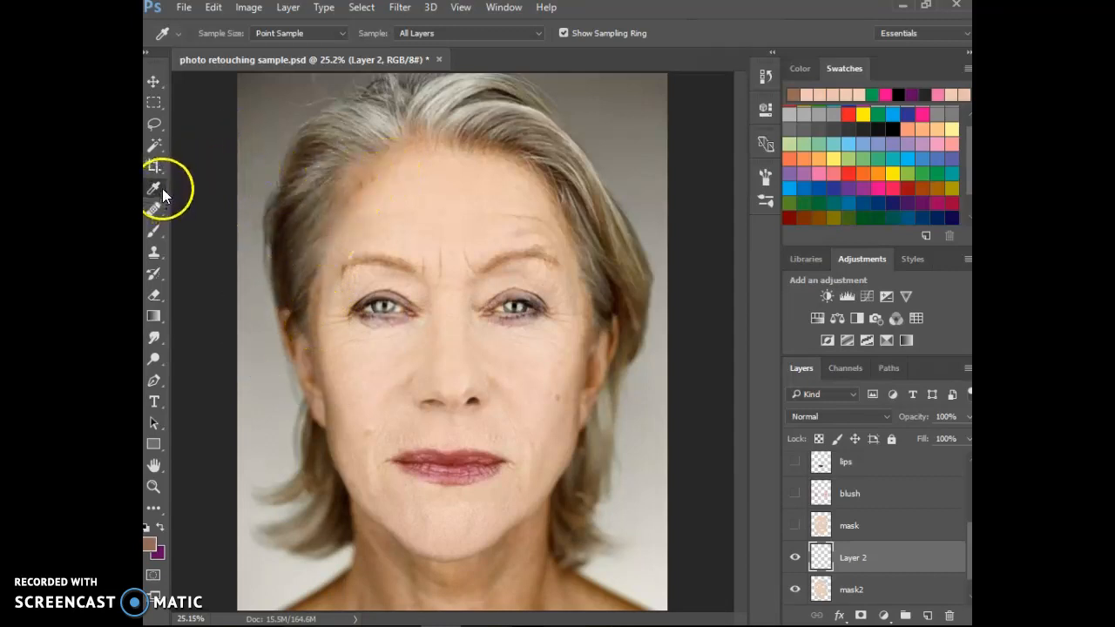
click(155, 231)
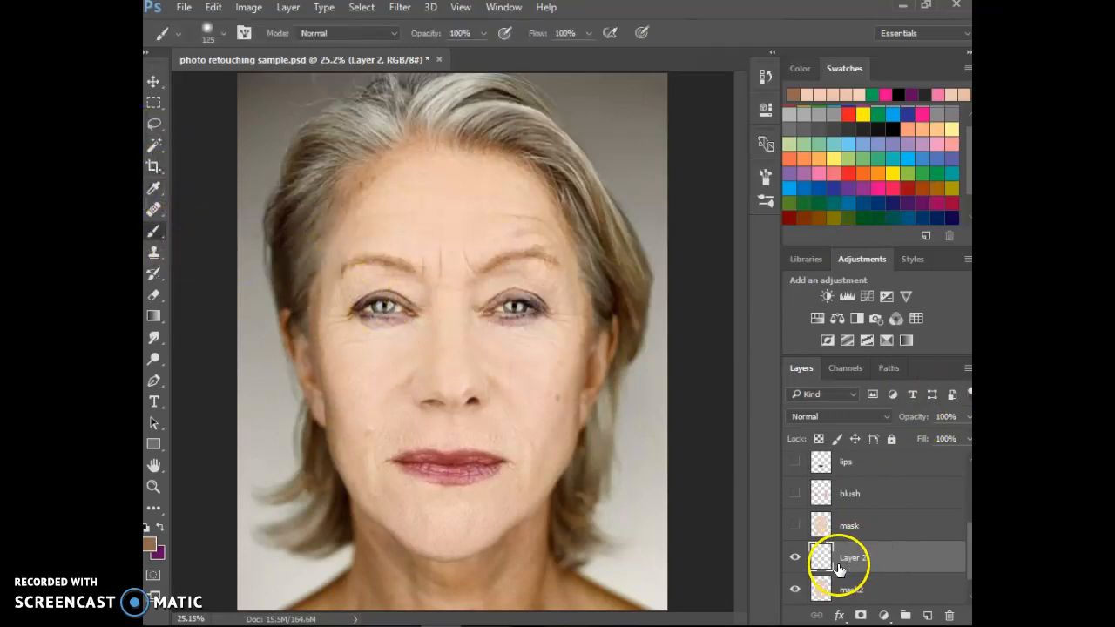
Step: Paint brown shading down both sides of the face on Layer 2 and lower the layer's opacity to 26%
mouse_move(327, 276)
mouse_down()
mouse_move(317, 328)
mouse_move(341, 461)
mouse_up()
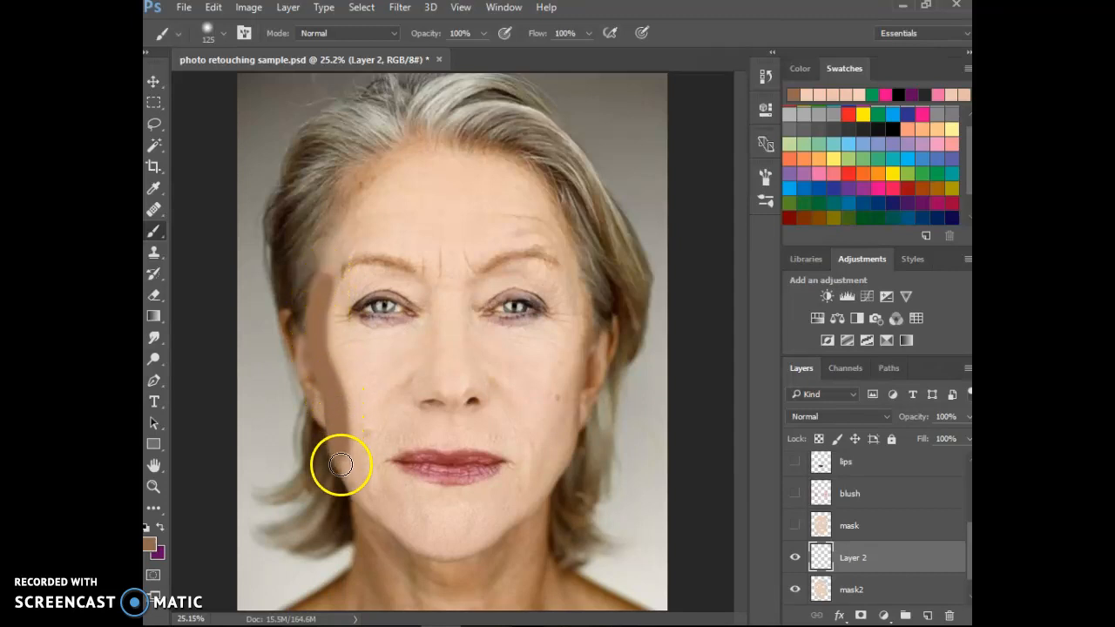
mouse_move(588, 294)
mouse_down()
mouse_move(568, 288)
mouse_move(585, 347)
mouse_move(574, 444)
mouse_up()
drag(608, 398, 570, 423)
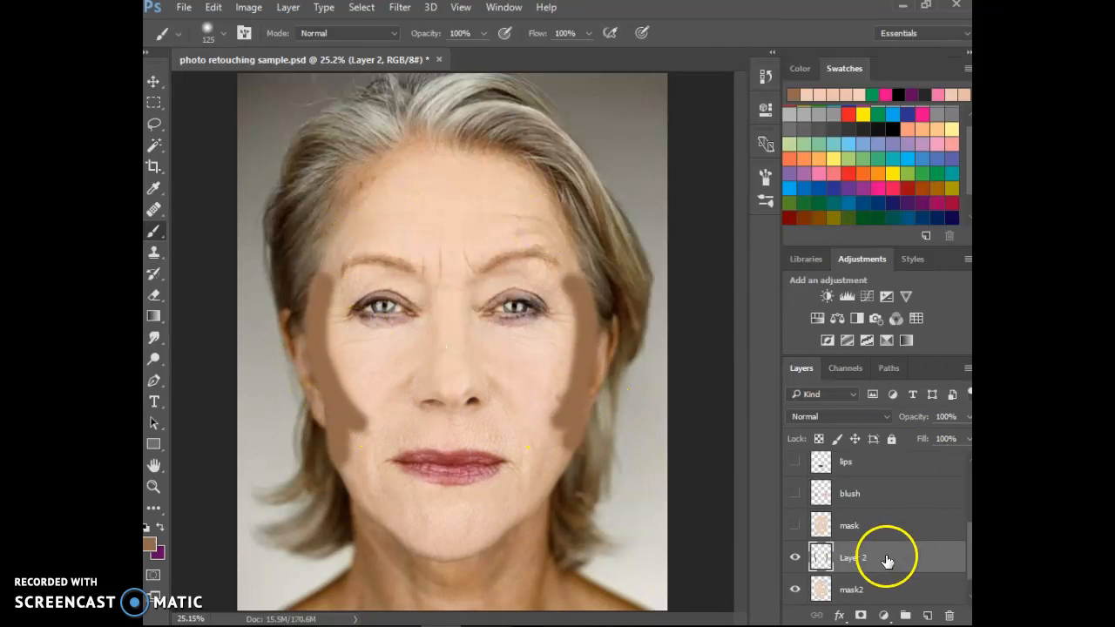
click(967, 418)
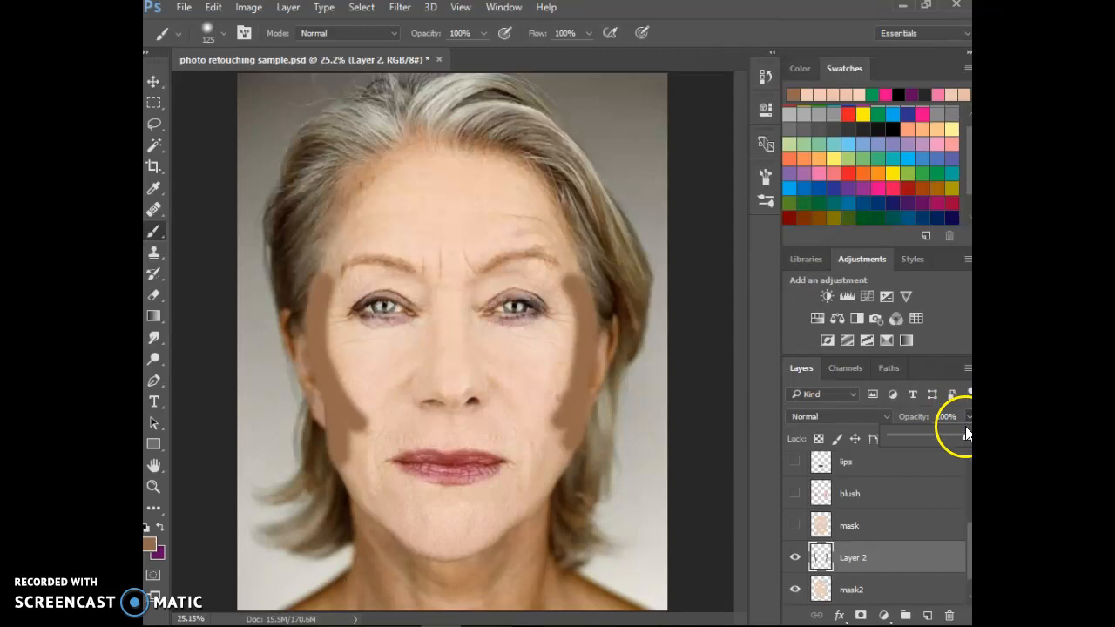
drag(925, 437, 922, 437)
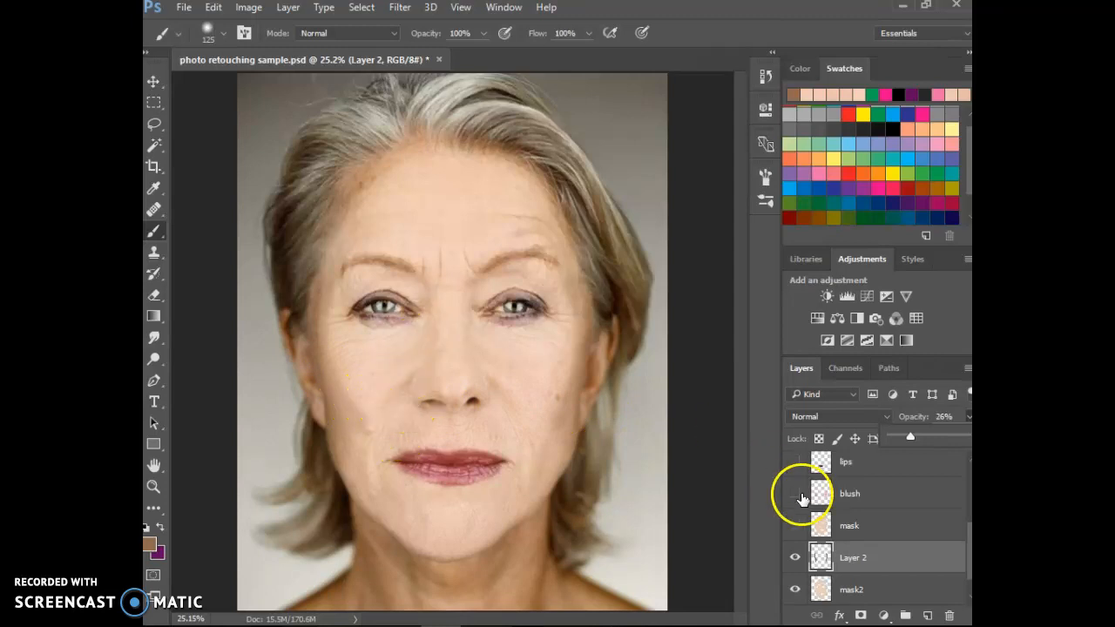
Step: Add a new layer above Layer 2 and name it blush
click(928, 616)
click(928, 616)
double_click(859, 558)
text(blush)
key(Return)
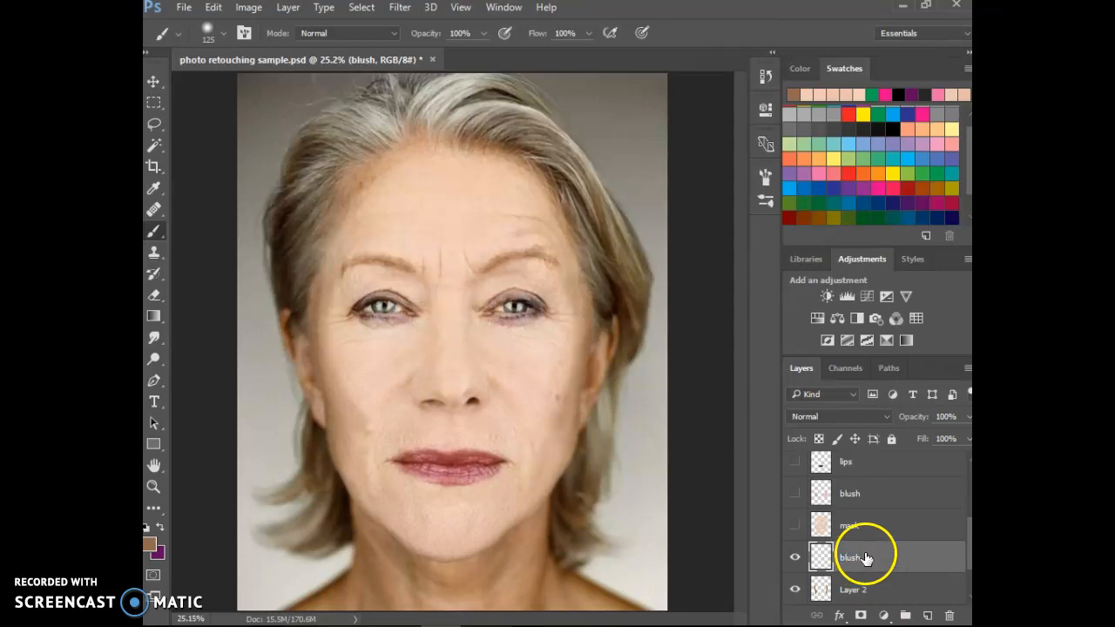
Step: Paint a soft pink spot on each cheek with a 600 px brush on the blush layer
click(833, 166)
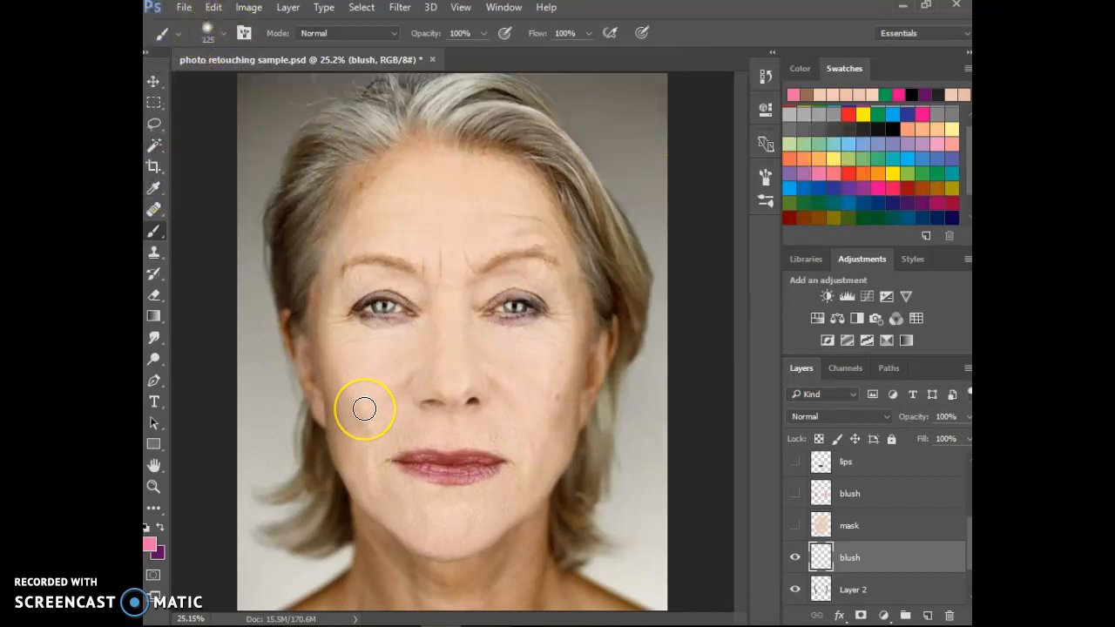
key(bracketright)
key(bracketright)
key(bracketright)
key(bracketright)
key(bracketright)
key(bracketright)
key(bracketright)
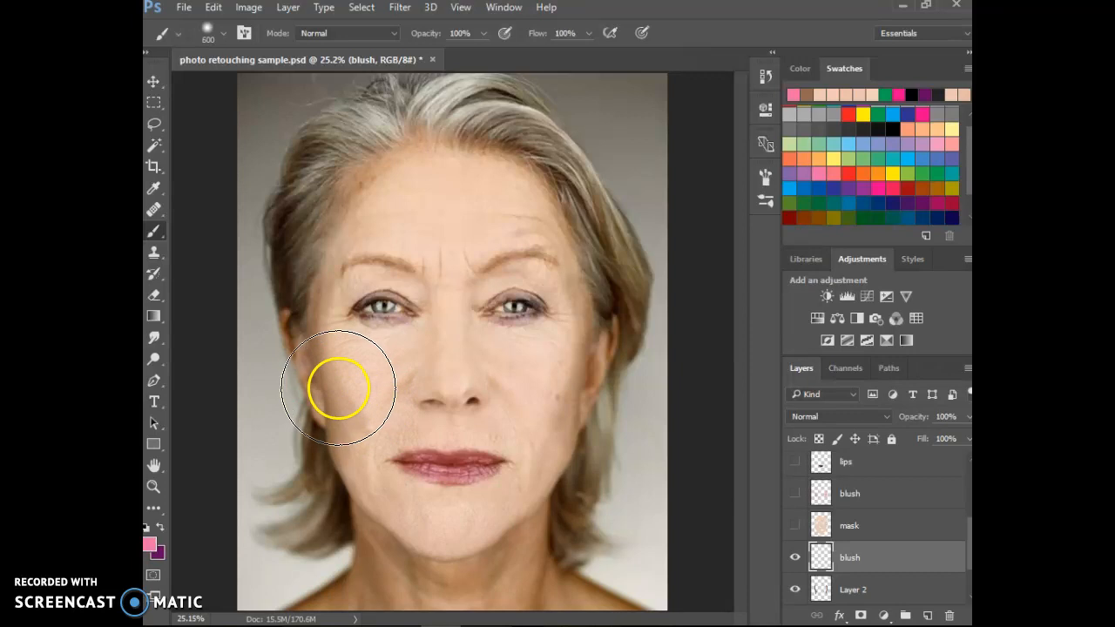
click(339, 386)
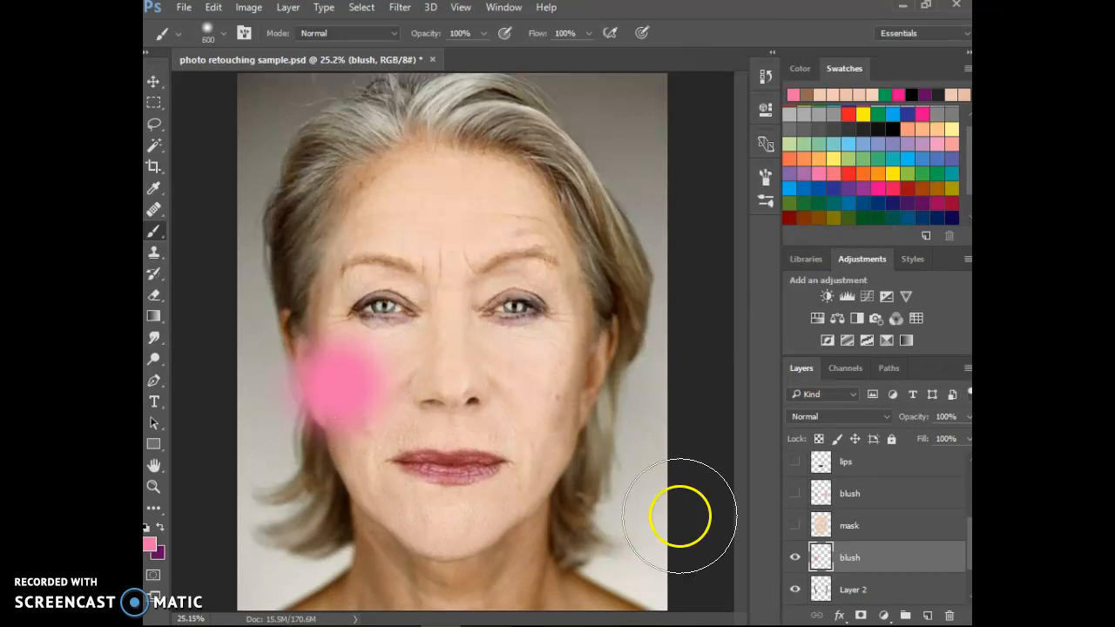
click(565, 389)
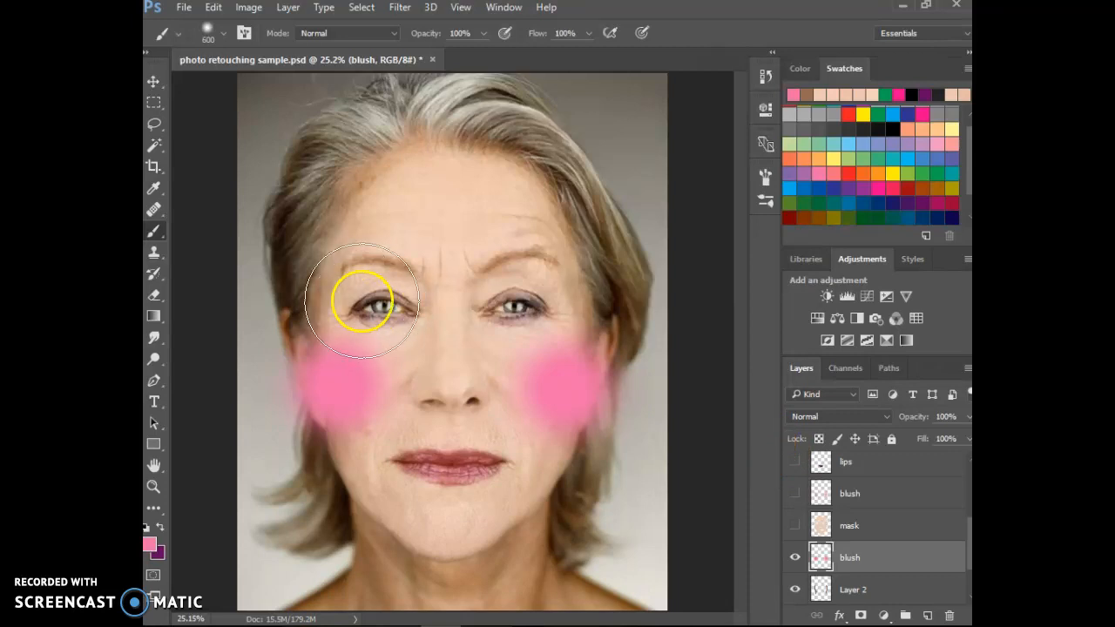
Step: Erase the blush spilling past both edges of the face with a 175 px Eraser and set the blush layer's opacity to 15%
click(153, 297)
key(bracketleft)
key(bracketleft)
key(bracketleft)
key(bracketleft)
key(bracketleft)
key(bracketleft)
mouse_move(306, 438)
mouse_down()
mouse_move(287, 379)
mouse_move(288, 356)
mouse_move(305, 446)
mouse_move(298, 311)
mouse_move(305, 354)
mouse_up()
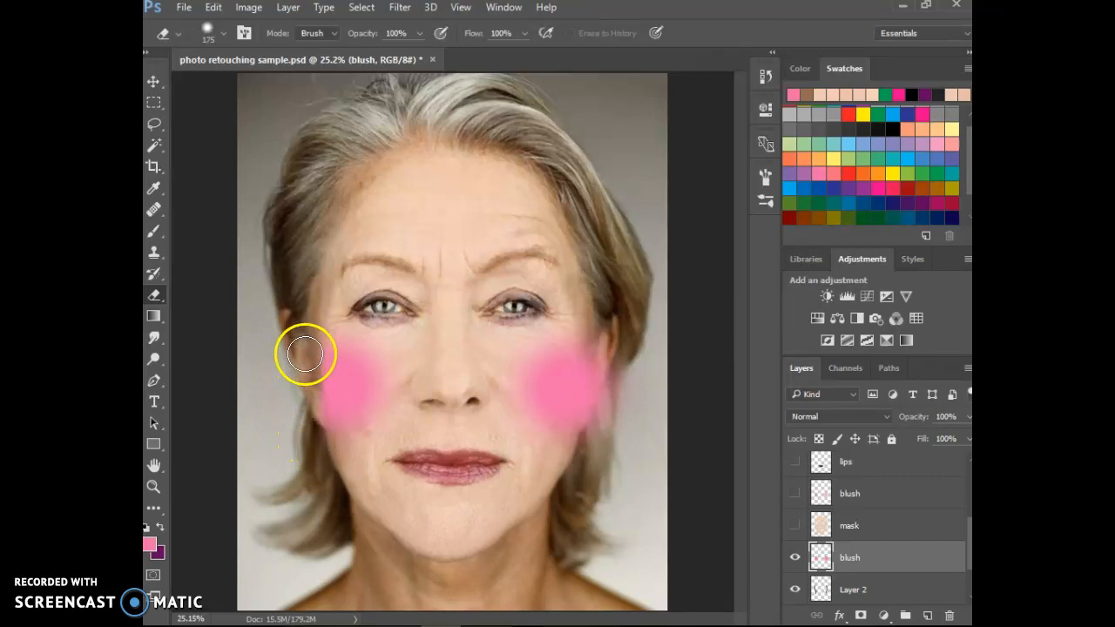
mouse_move(596, 453)
mouse_down()
mouse_move(608, 331)
mouse_move(603, 427)
mouse_move(601, 384)
mouse_up()
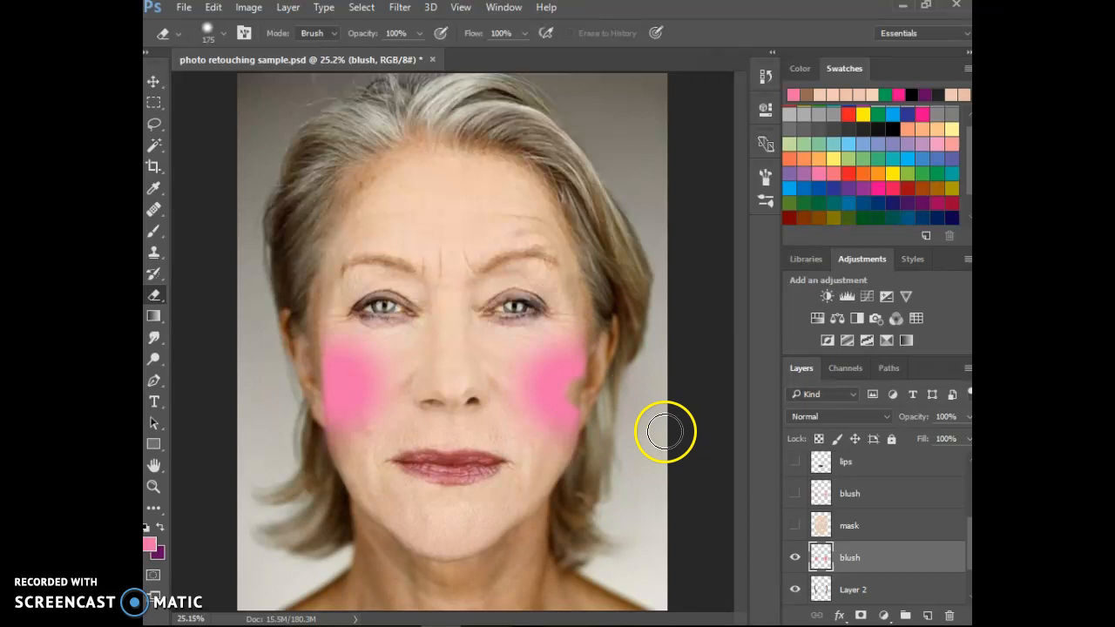
key(ctrl+z)
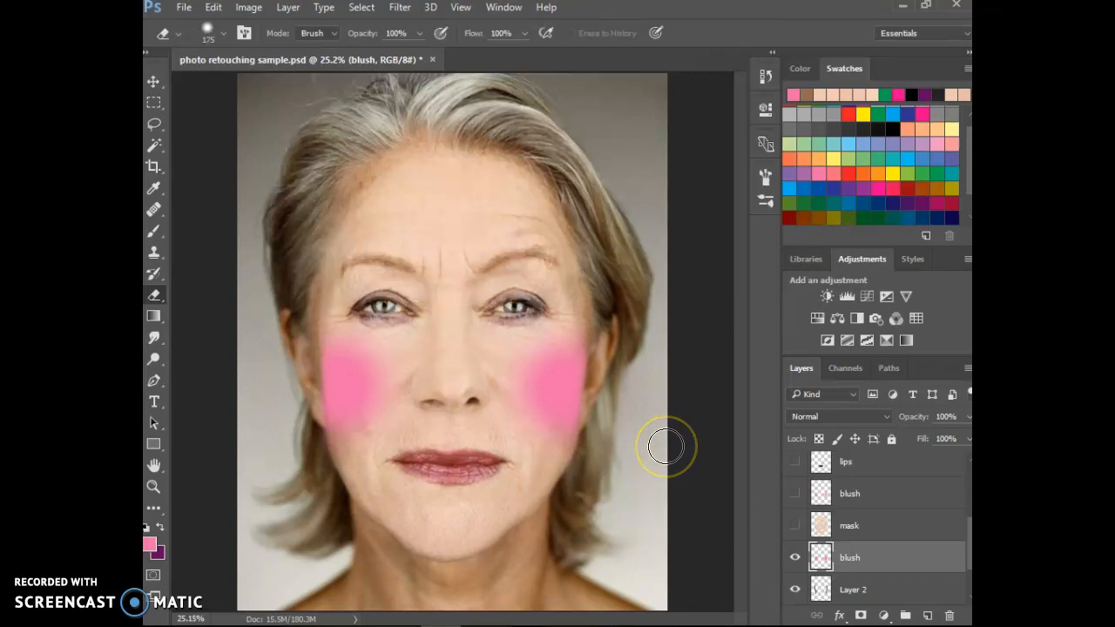
mouse_move(665, 447)
mouse_down()
mouse_move(639, 491)
mouse_move(637, 471)
mouse_up()
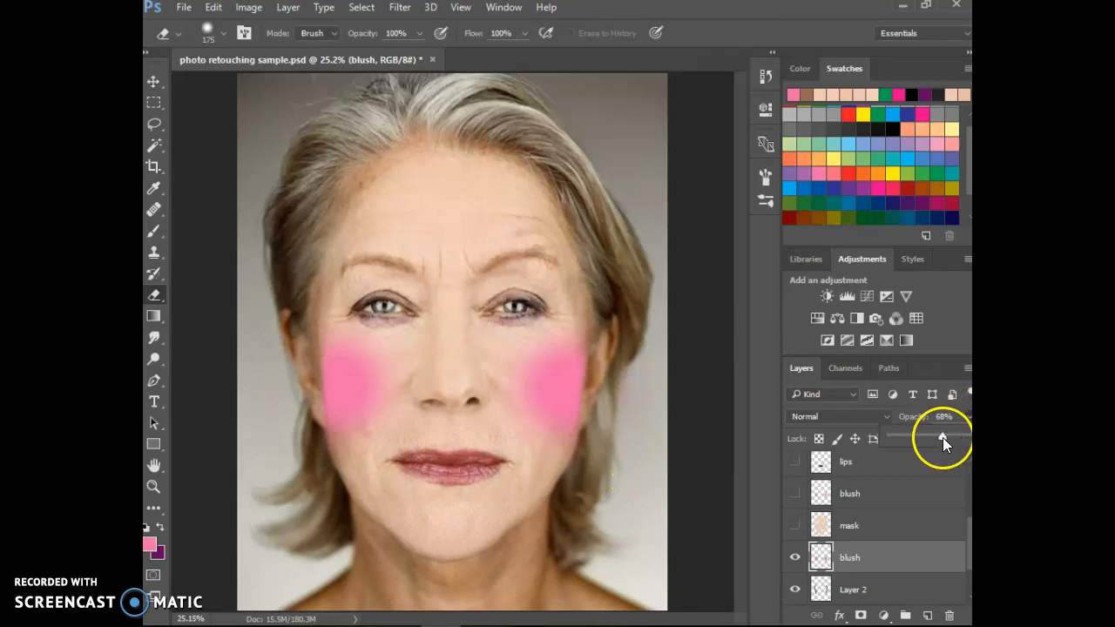
drag(943, 438, 933, 438)
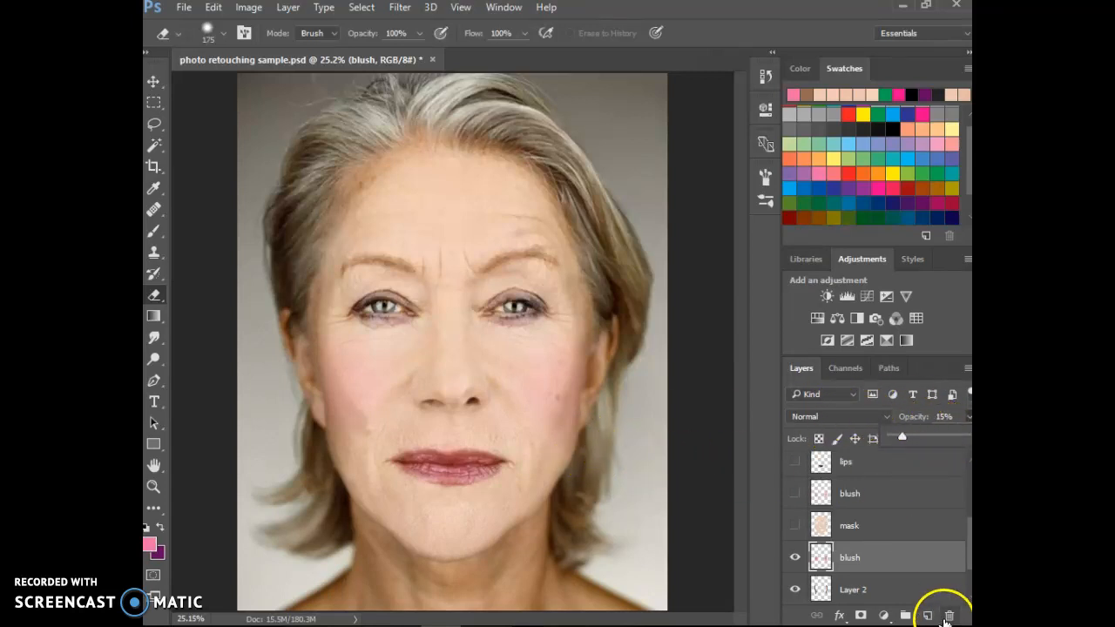
Step: Add a new layer above the blush layer and name it lips
click(927, 616)
double_click(858, 559)
text(lips)
key(Return)
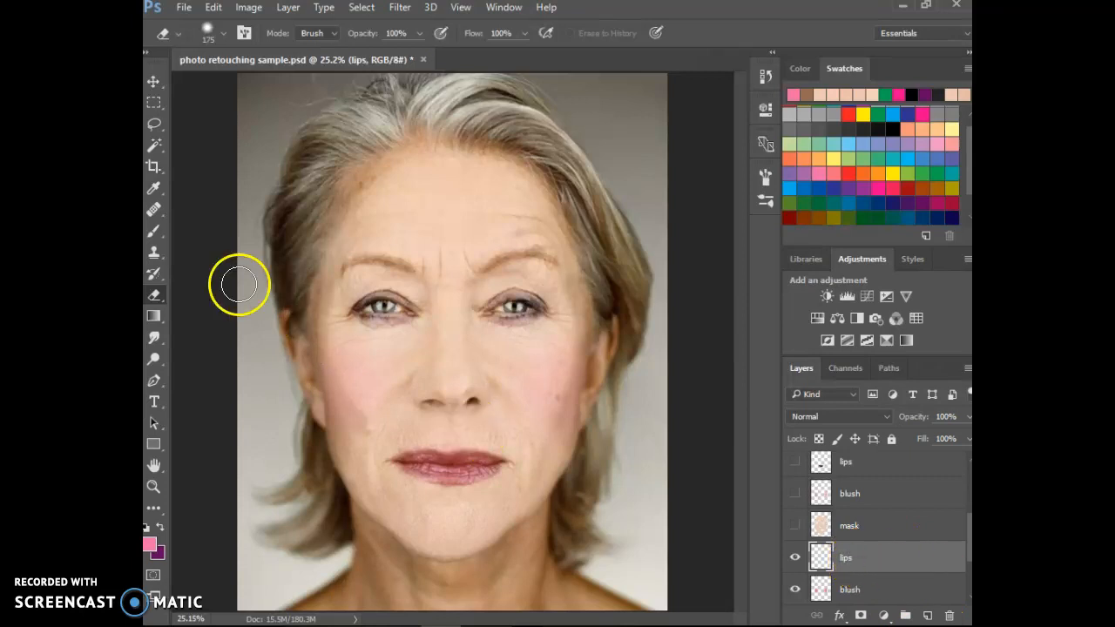
Step: Set up the Brush with a red colour, a 90 px size and 20% hardness
click(152, 230)
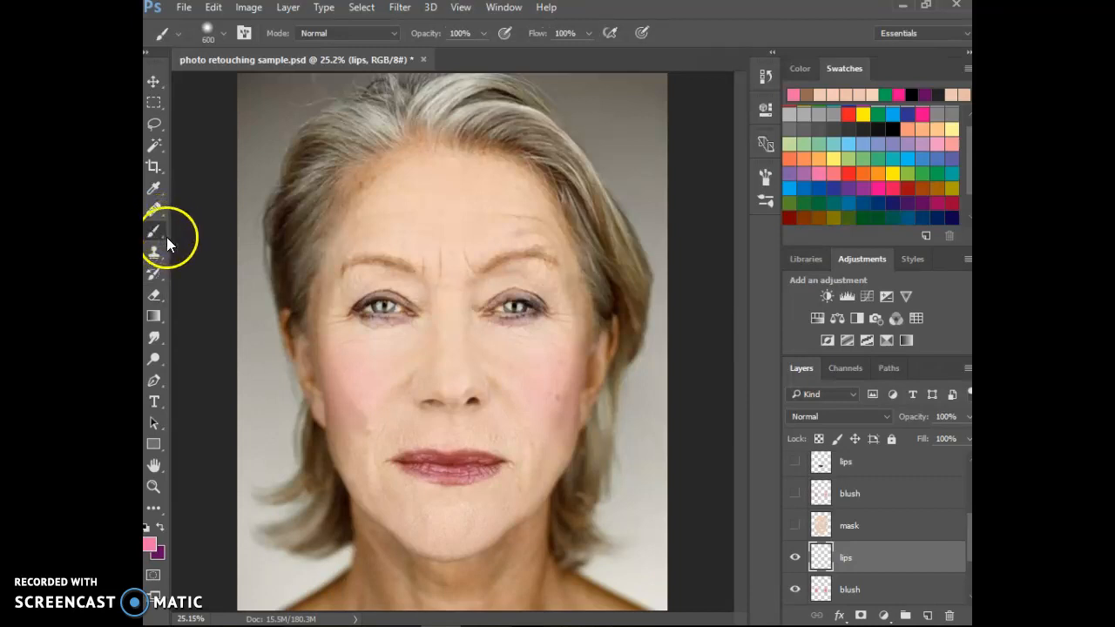
click(852, 116)
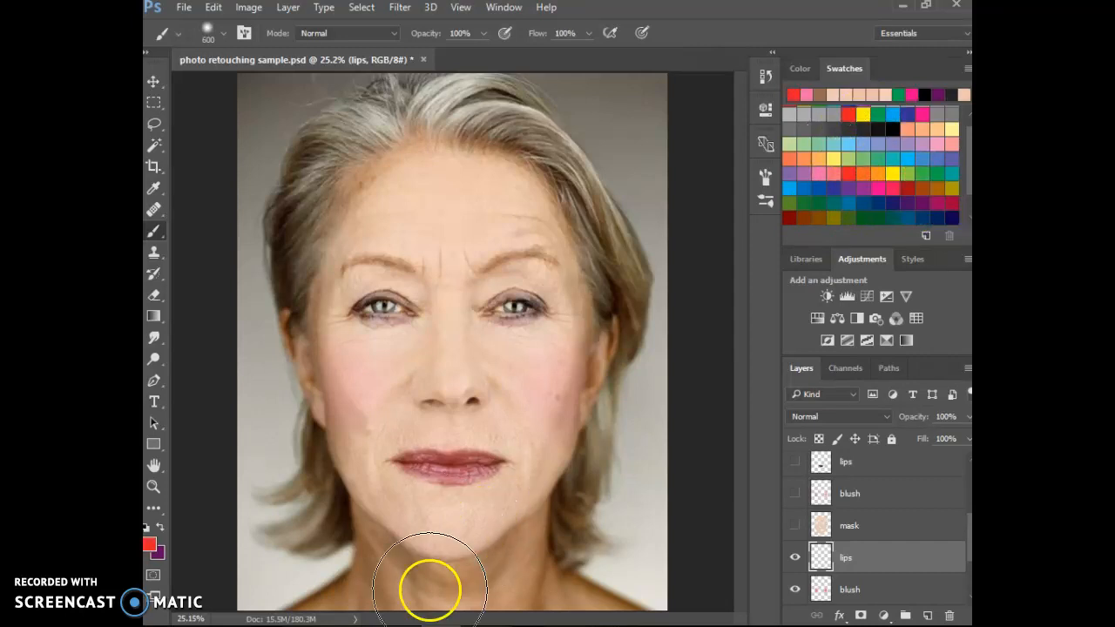
key(bracketleft)
key(bracketleft)
key(bracketleft)
key(bracketleft)
key(bracketleft)
key(bracketleft)
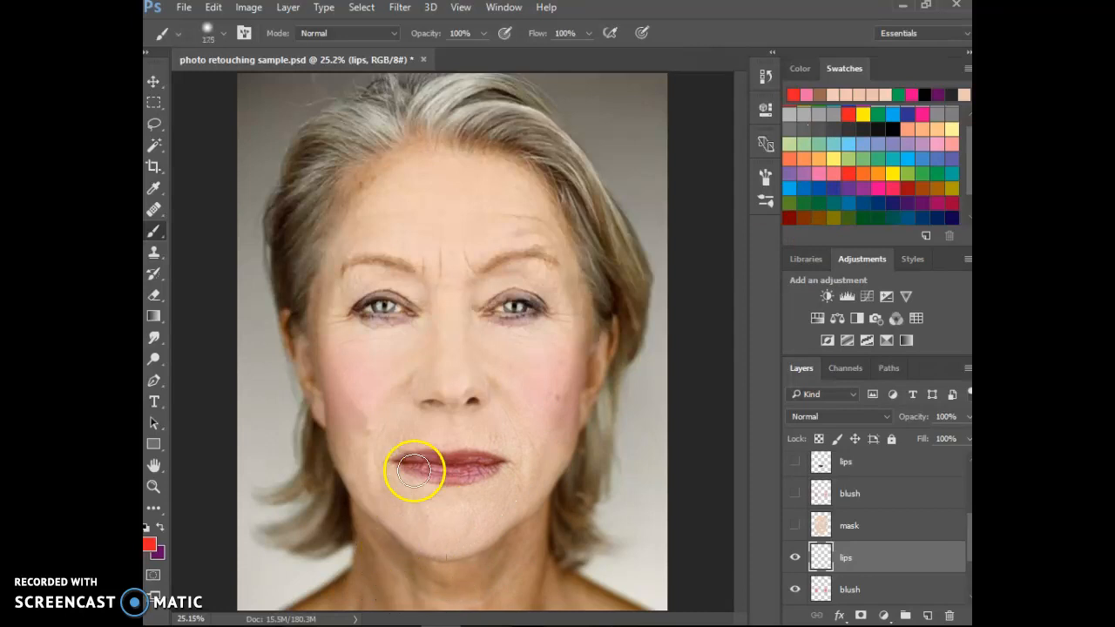
click(222, 34)
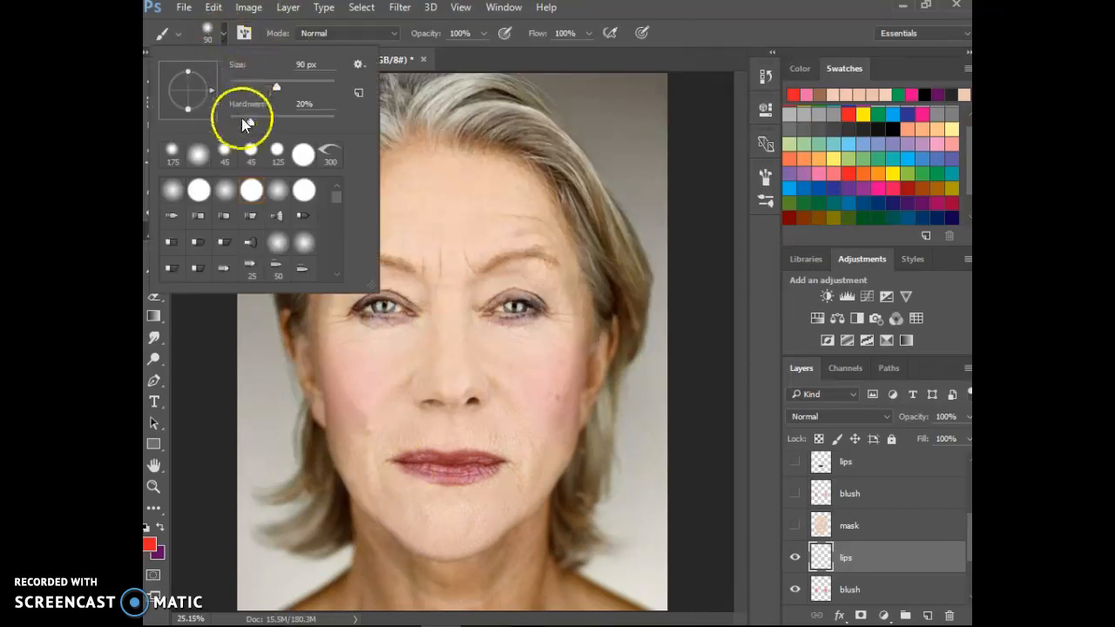
click(671, 35)
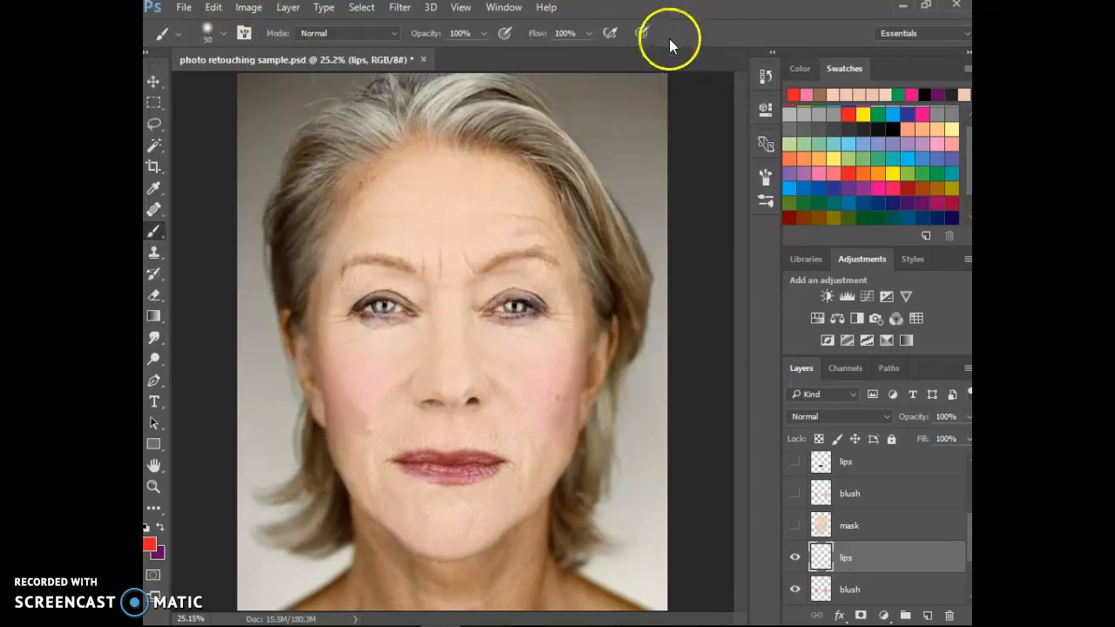
Step: Paint the main area of both lips red on the lips layer, leaving the corners of the mouth uncovered
key(ctrl+plus)
key(ctrl+plus)
key(ctrl+plus)
key(ctrl+plus)
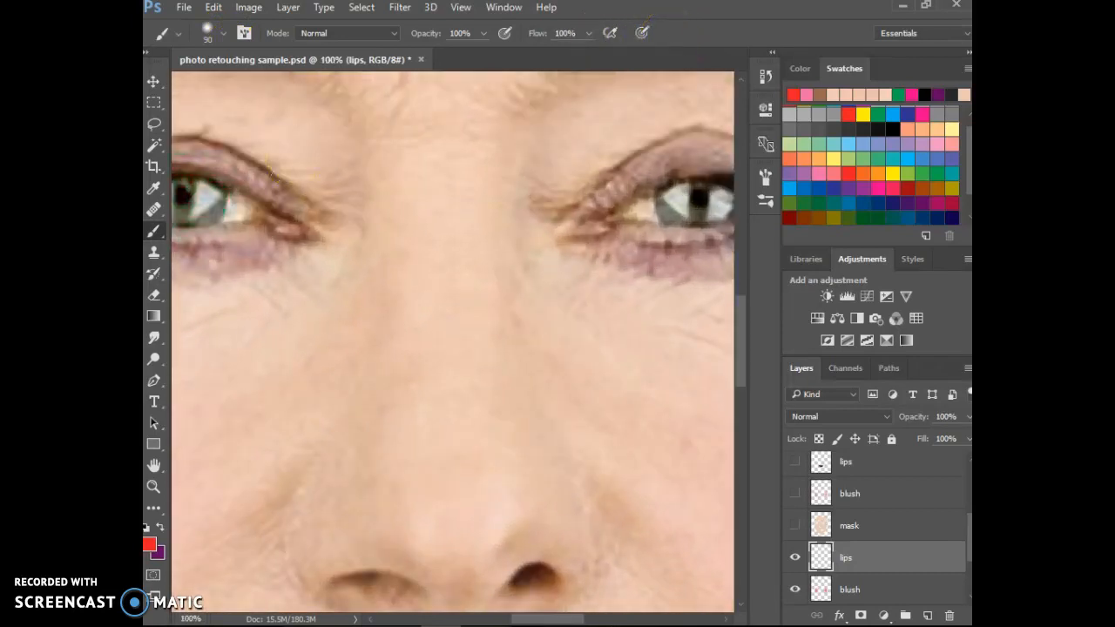
scroll(300, 499, down, 10)
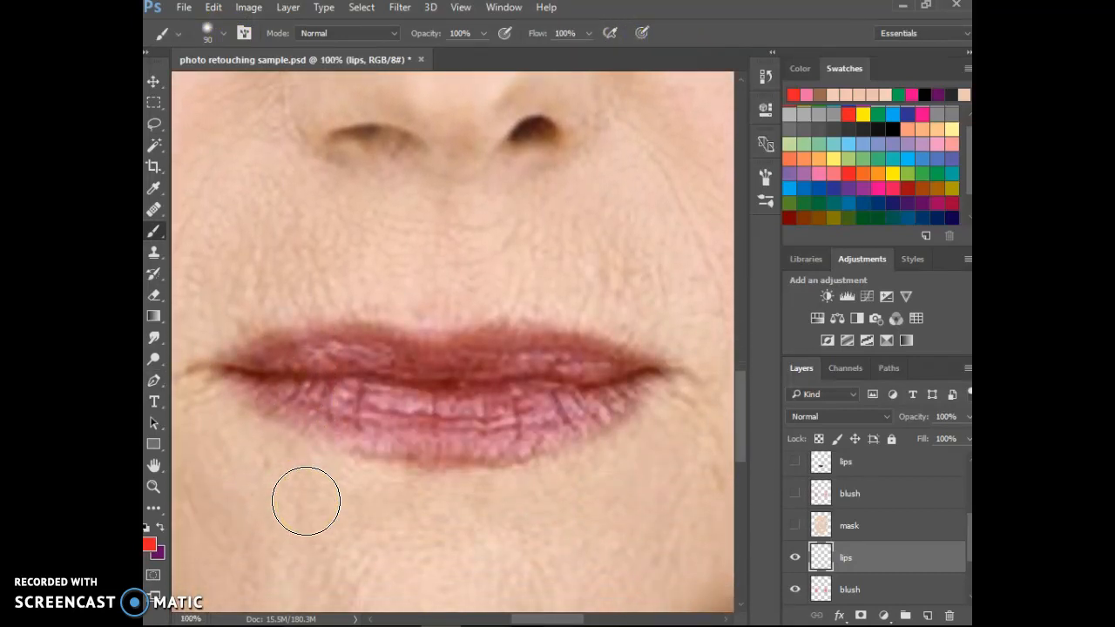
mouse_move(324, 364)
mouse_down()
mouse_move(404, 374)
mouse_move(454, 375)
mouse_move(506, 355)
mouse_move(581, 374)
mouse_move(549, 413)
mouse_move(509, 429)
mouse_move(356, 422)
mouse_move(313, 406)
mouse_move(350, 393)
mouse_move(550, 404)
mouse_up()
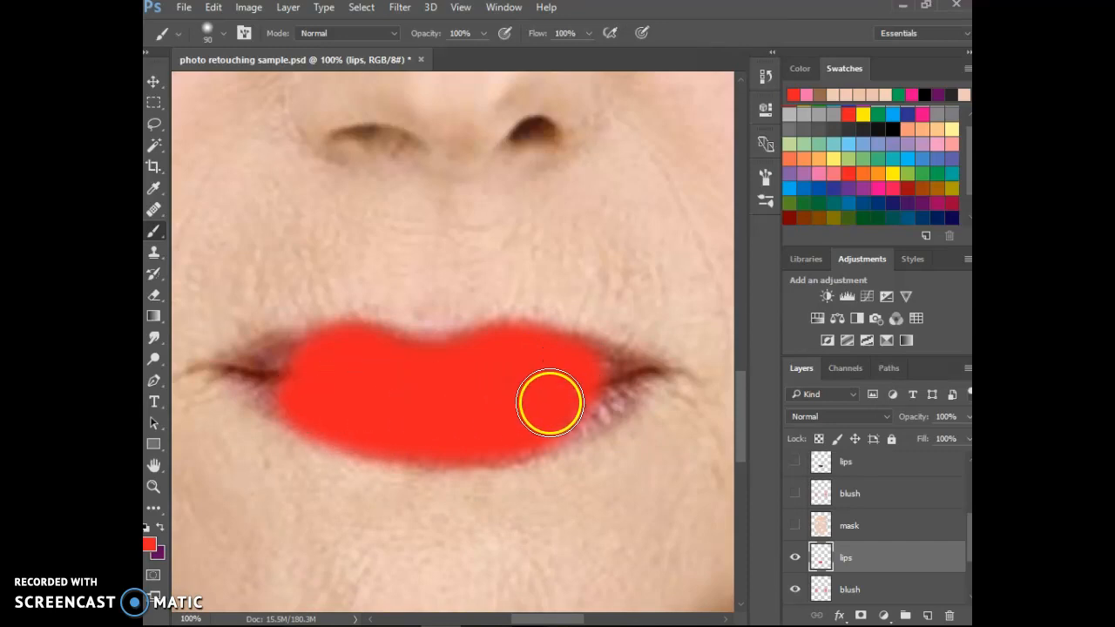
Step: Fill in the lip edges and the corners of the mouth in red with the brush reduced to 10 px
key(bracketleft)
key(bracketleft)
key(bracketleft)
key(bracketleft)
key(bracketleft)
key(bracketleft)
mouse_move(285, 393)
mouse_down()
mouse_move(233, 370)
mouse_move(298, 353)
mouse_move(279, 384)
mouse_move(257, 356)
mouse_move(305, 344)
mouse_up()
mouse_move(570, 348)
mouse_down()
mouse_move(638, 373)
mouse_move(576, 429)
mouse_move(506, 447)
mouse_move(561, 431)
mouse_move(640, 378)
mouse_move(558, 390)
mouse_move(648, 372)
mouse_up()
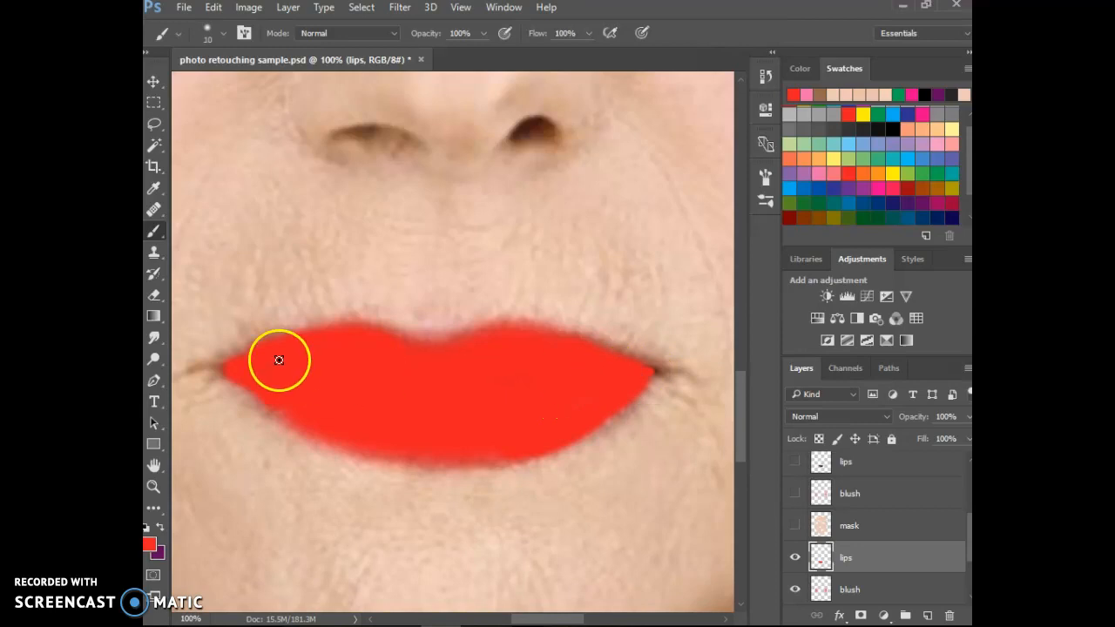
mouse_move(227, 372)
mouse_down()
mouse_move(219, 369)
mouse_move(250, 374)
mouse_up()
Step: Try the lips layer at 36% opacity with the whole portrait in view and return it to 100%
double_click(153, 467)
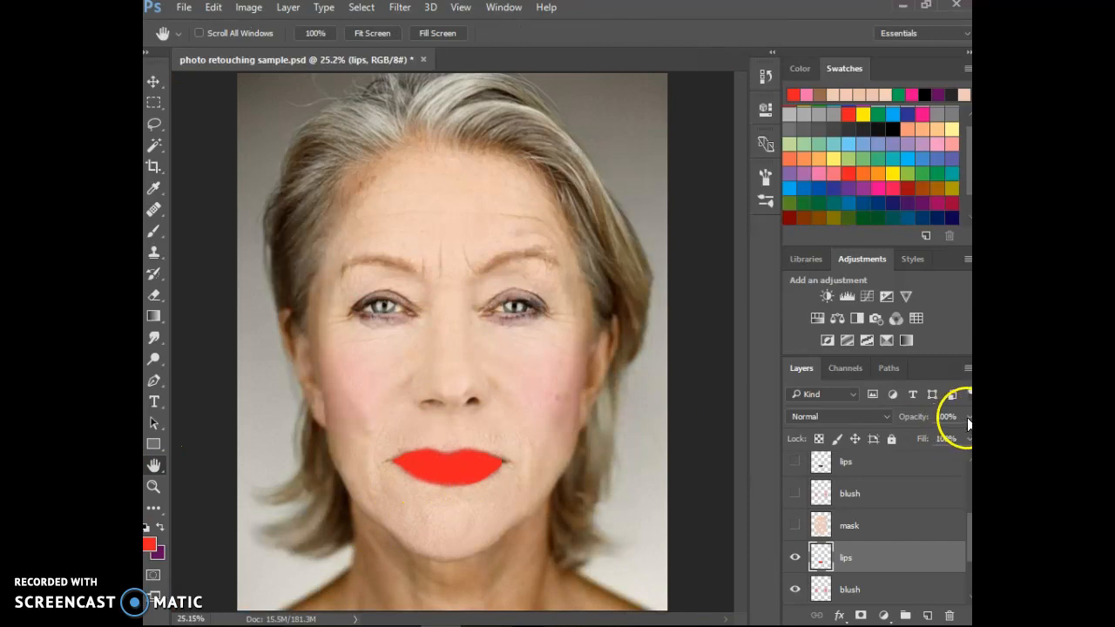
drag(931, 438, 925, 440)
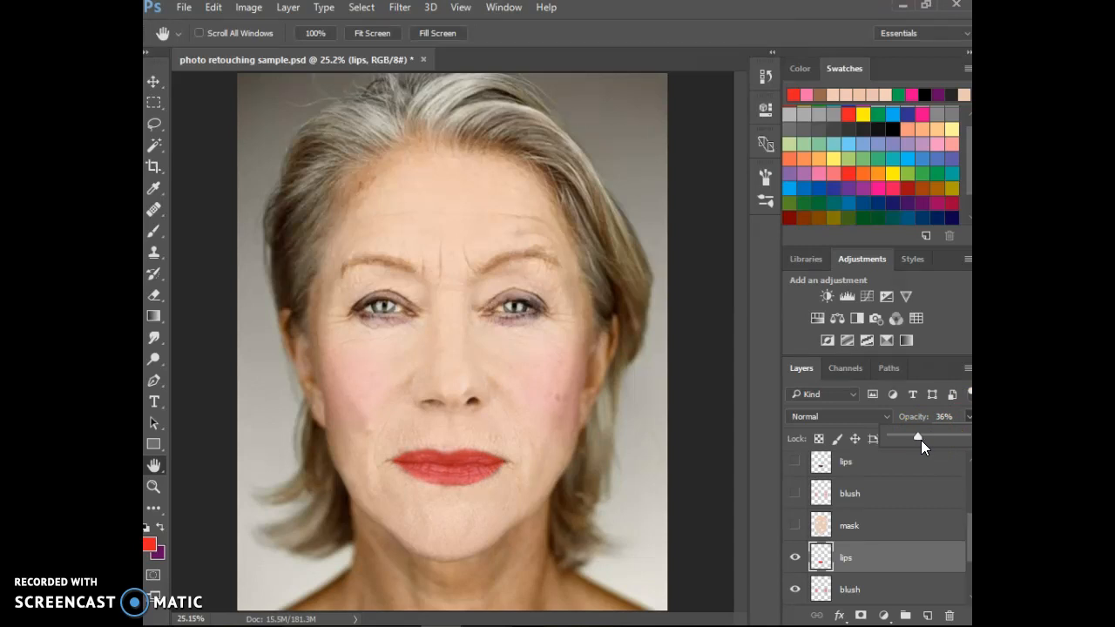
drag(919, 438, 966, 438)
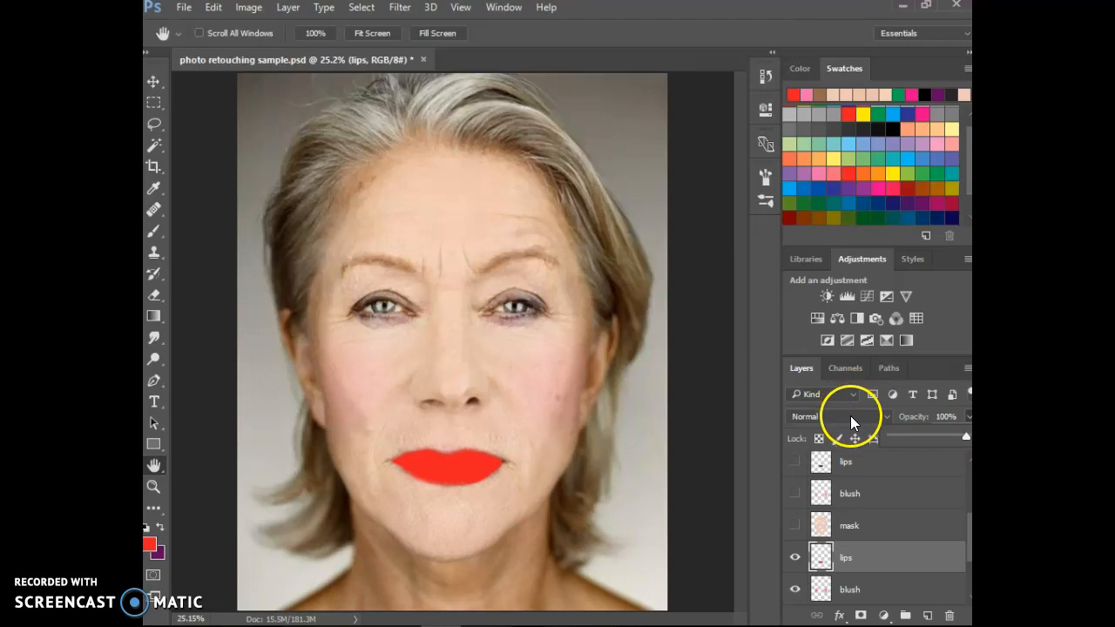
Step: Try several blend modes on the lips layer, including Color Burn, Darker Color, Color Dodge and Overlay, and settle on Soft Light
click(826, 415)
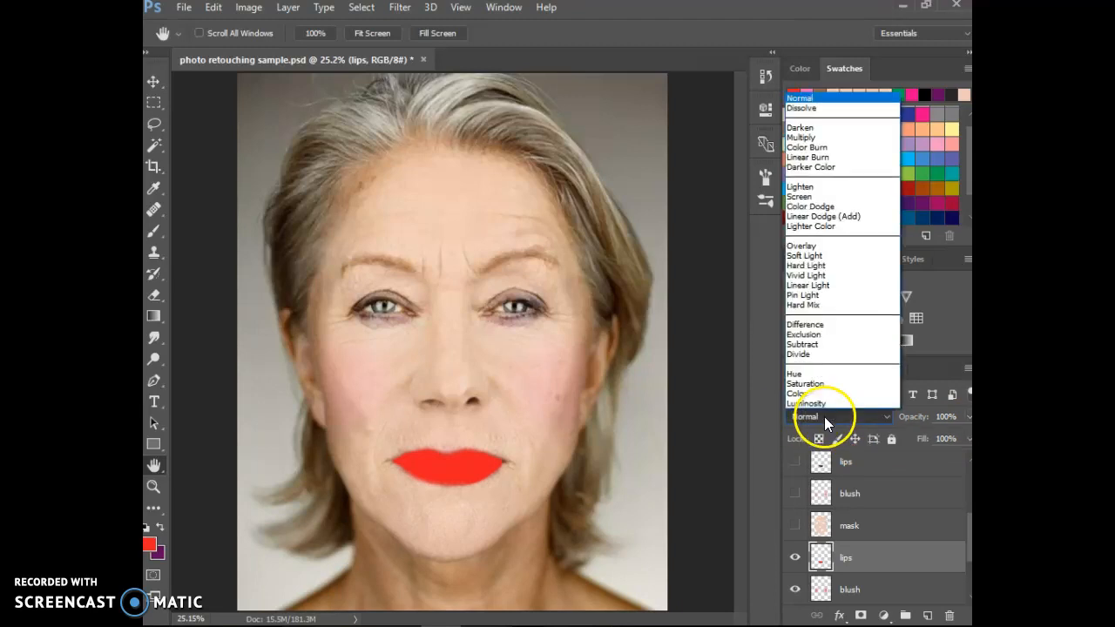
click(827, 119)
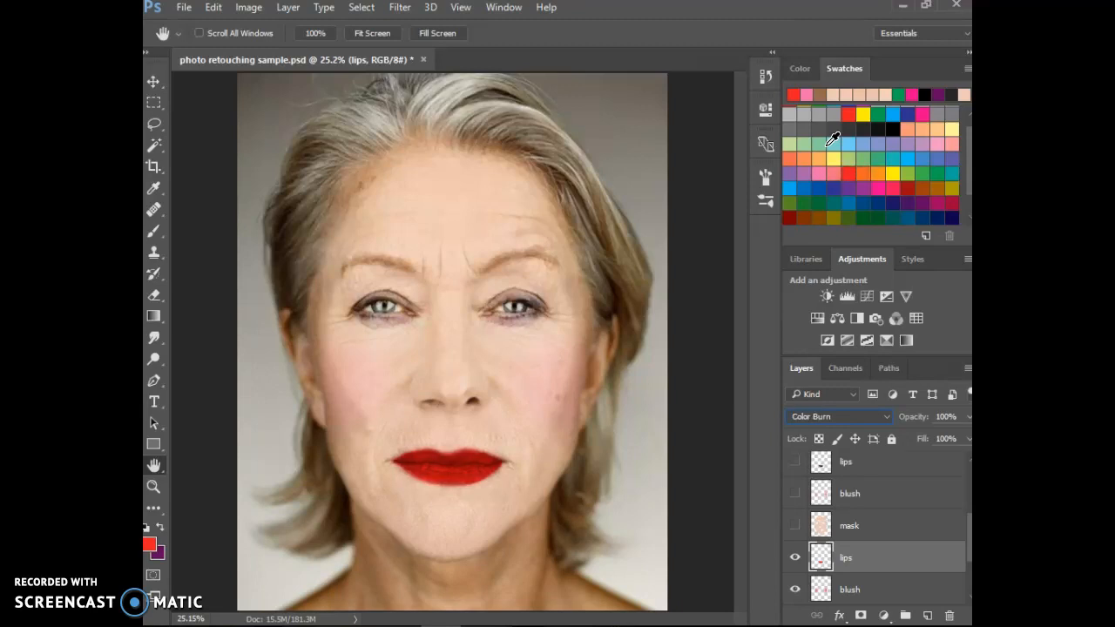
key(Down)
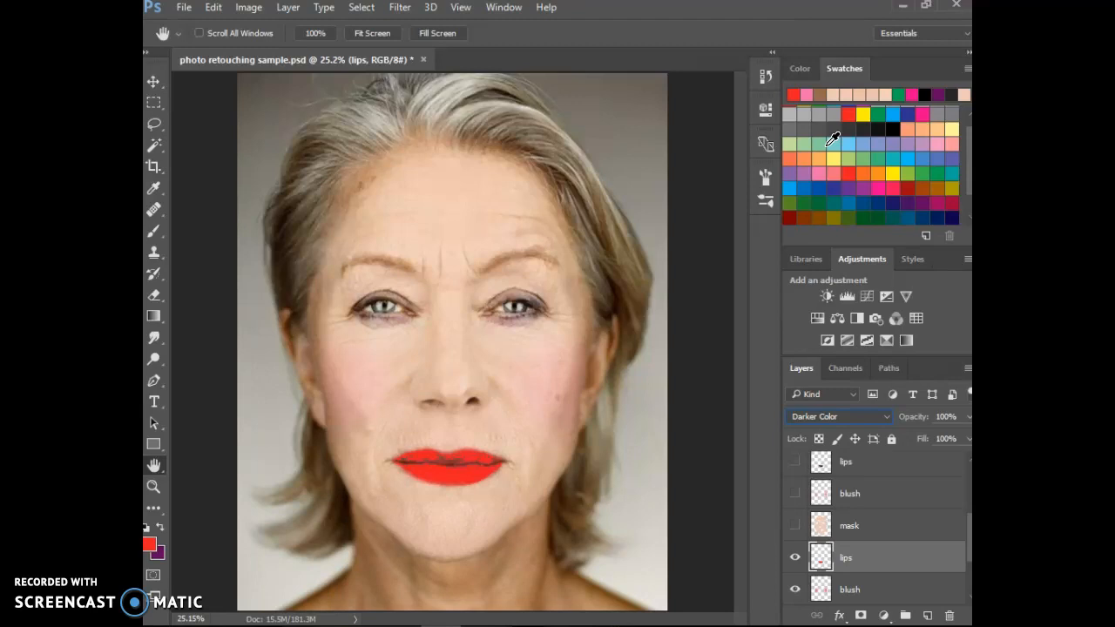
key(Down)
key(Down)
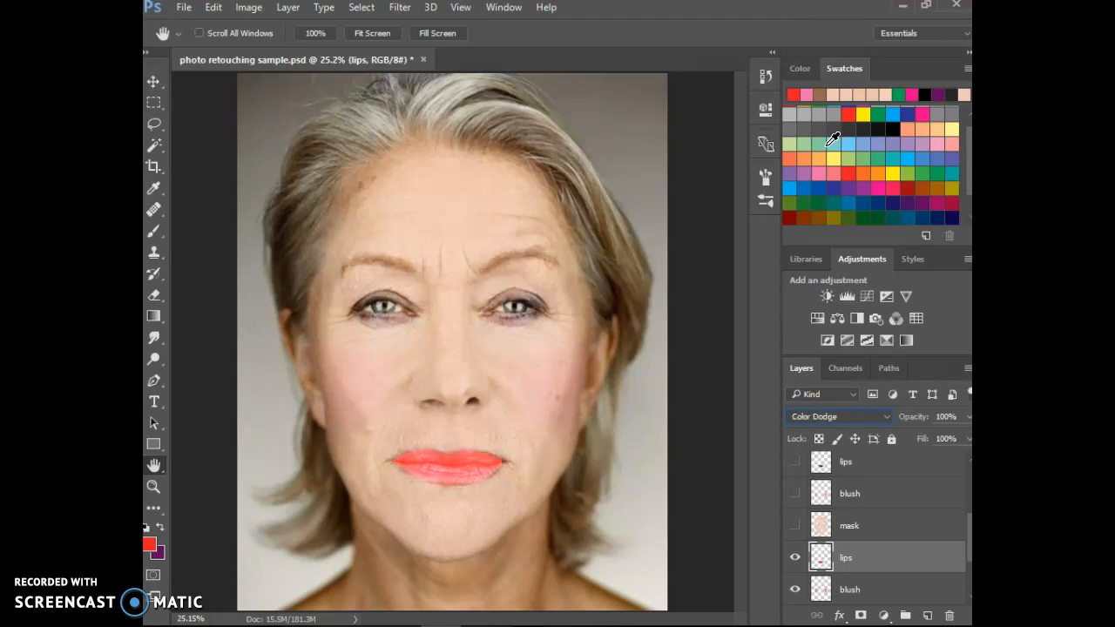
key(Down)
key(Down)
key(Down)
key(Down)
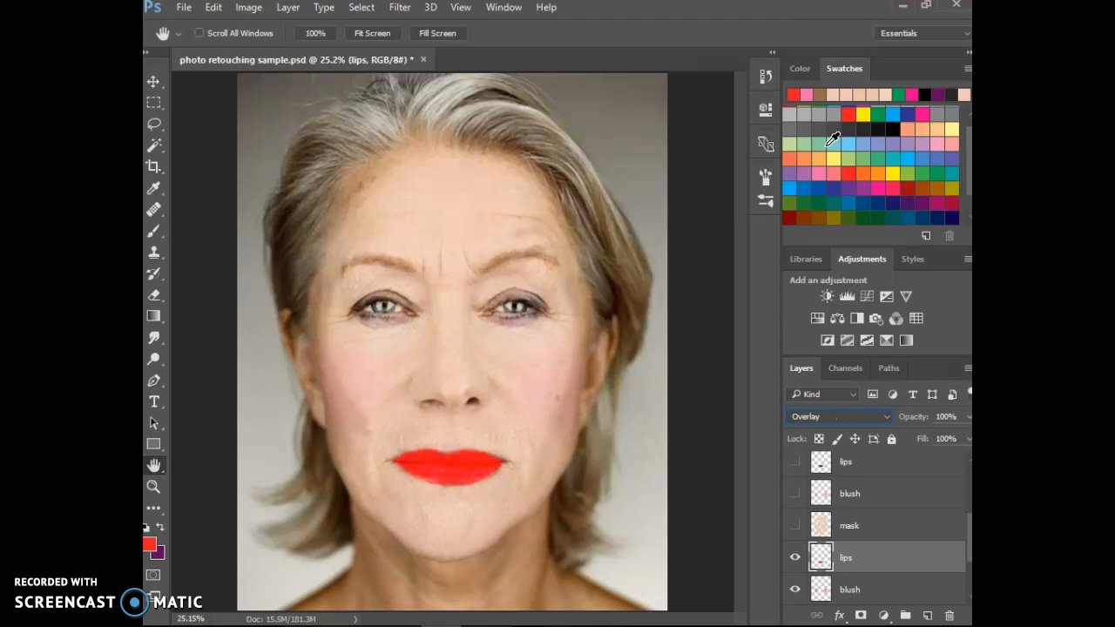
key(Up)
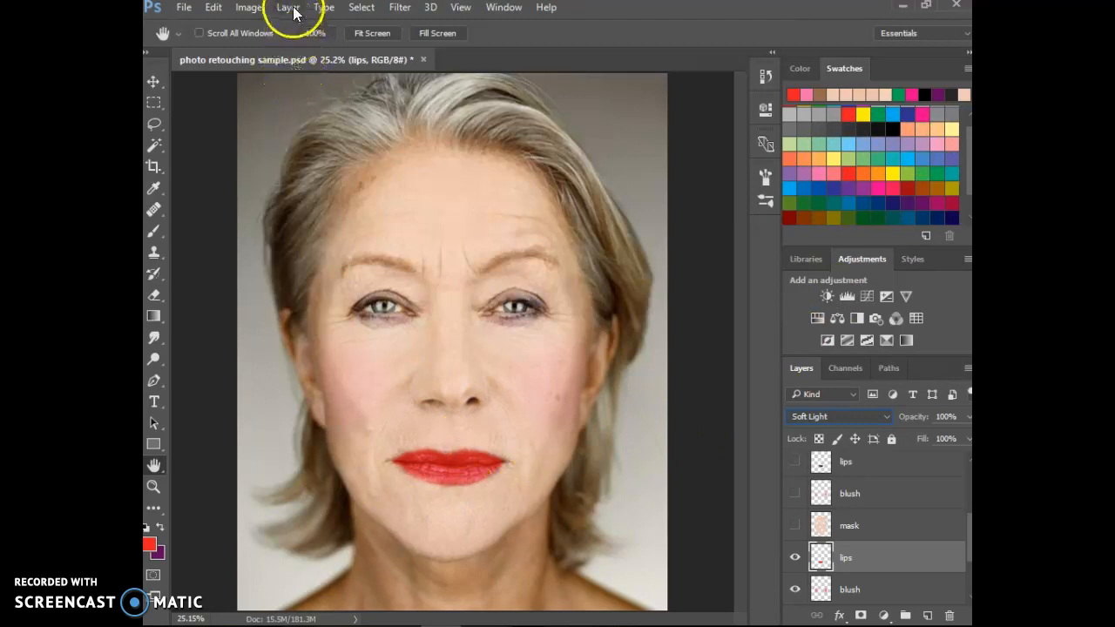
Step: Try a Gaussian Blur on the lips layer while its blend mode is Soft Light
click(400, 8)
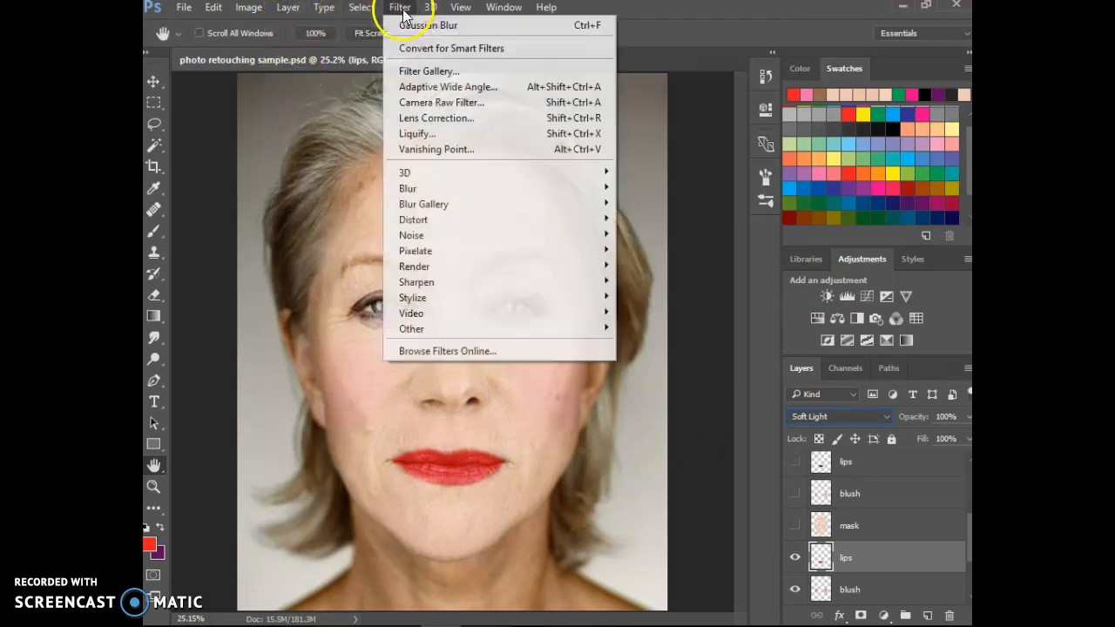
mouse_move(523, 194)
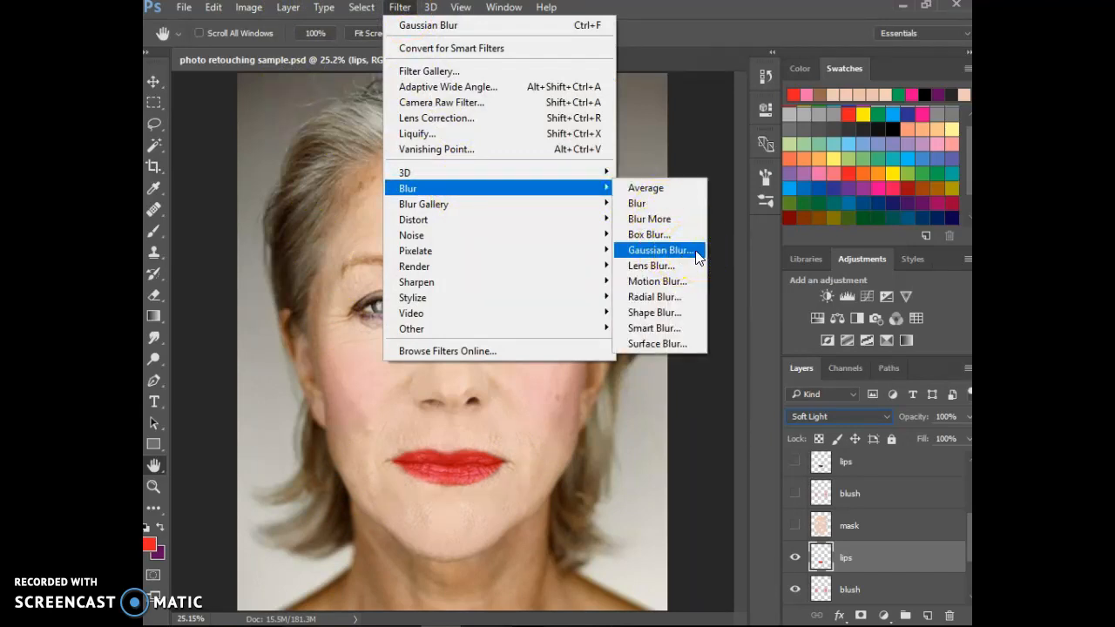
click(666, 254)
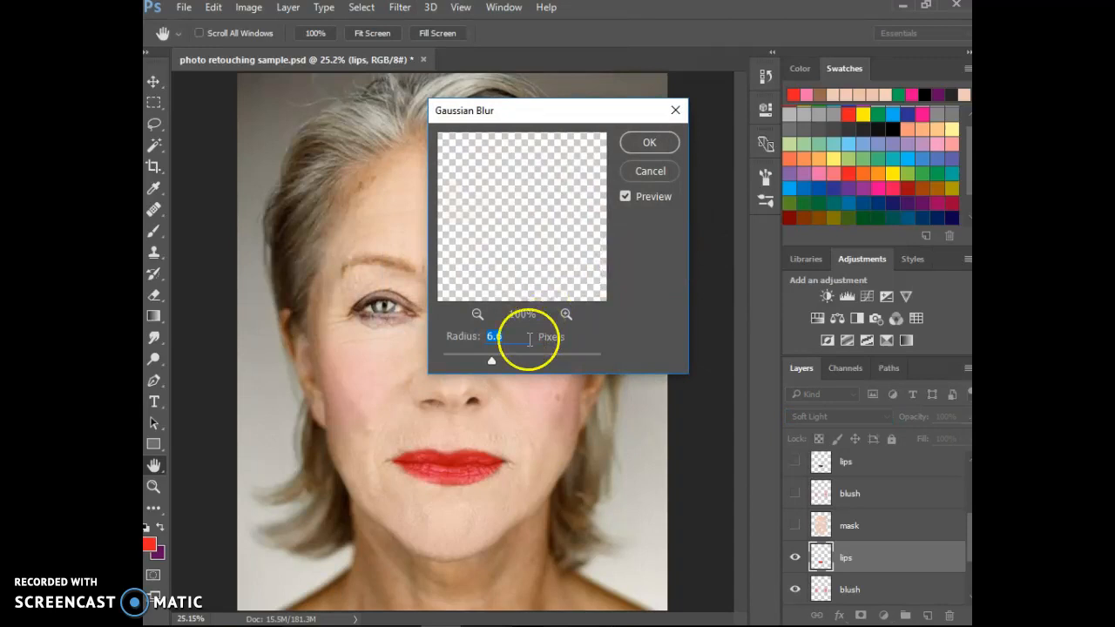
mouse_move(492, 364)
mouse_down()
mouse_move(578, 361)
mouse_move(503, 360)
mouse_up()
click(651, 177)
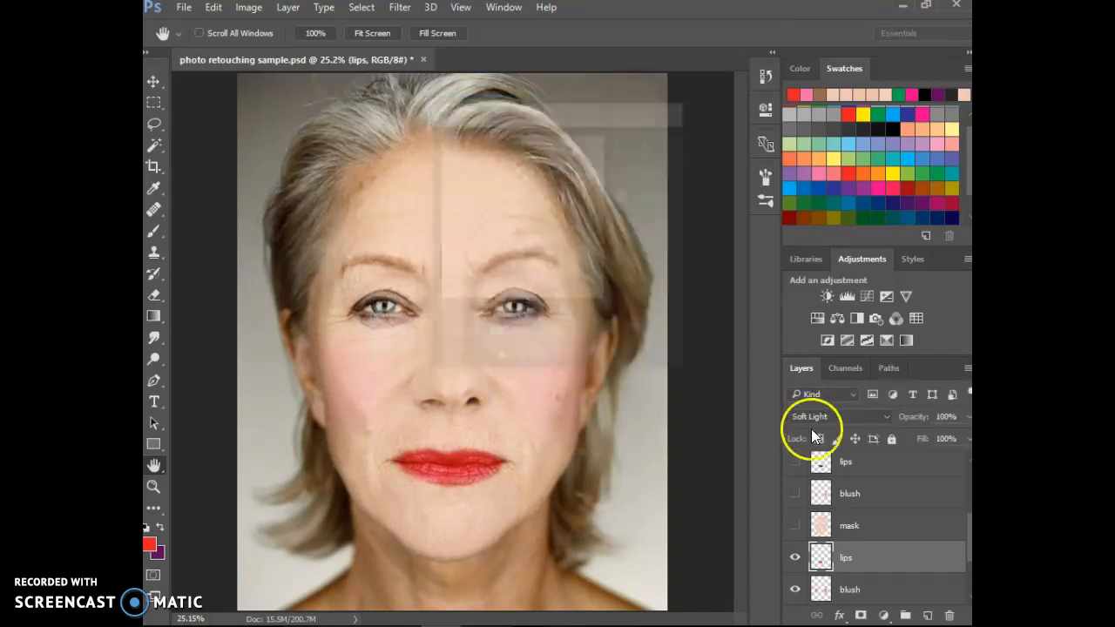
Step: Return the lips layer to Normal blend mode and try a Gaussian Blur with a radius of about 50 pixels on it
click(878, 421)
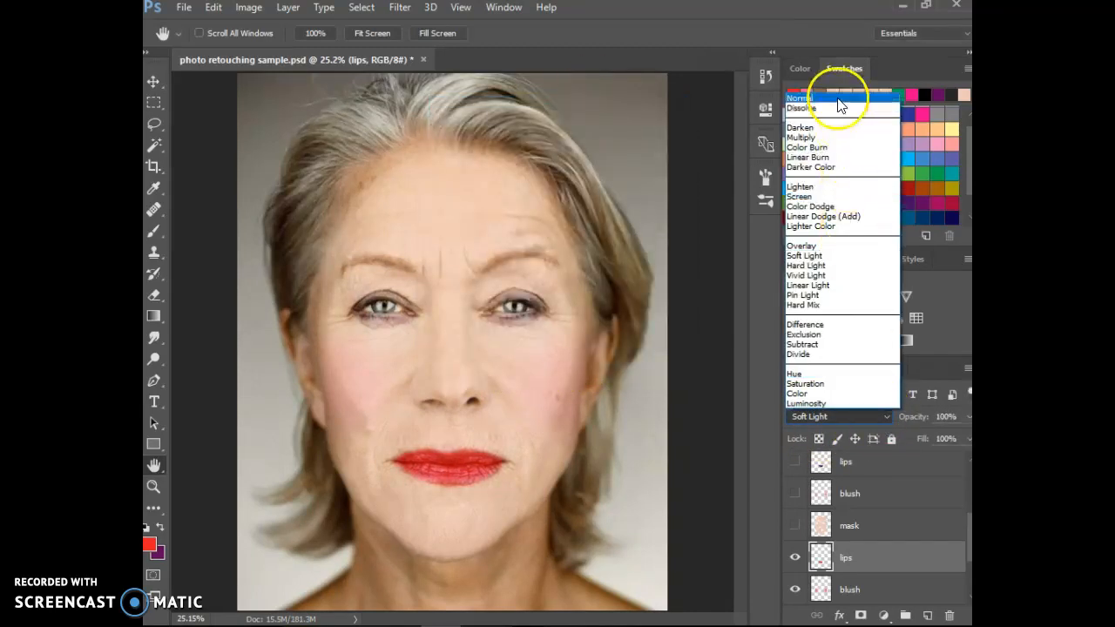
click(838, 95)
click(398, 7)
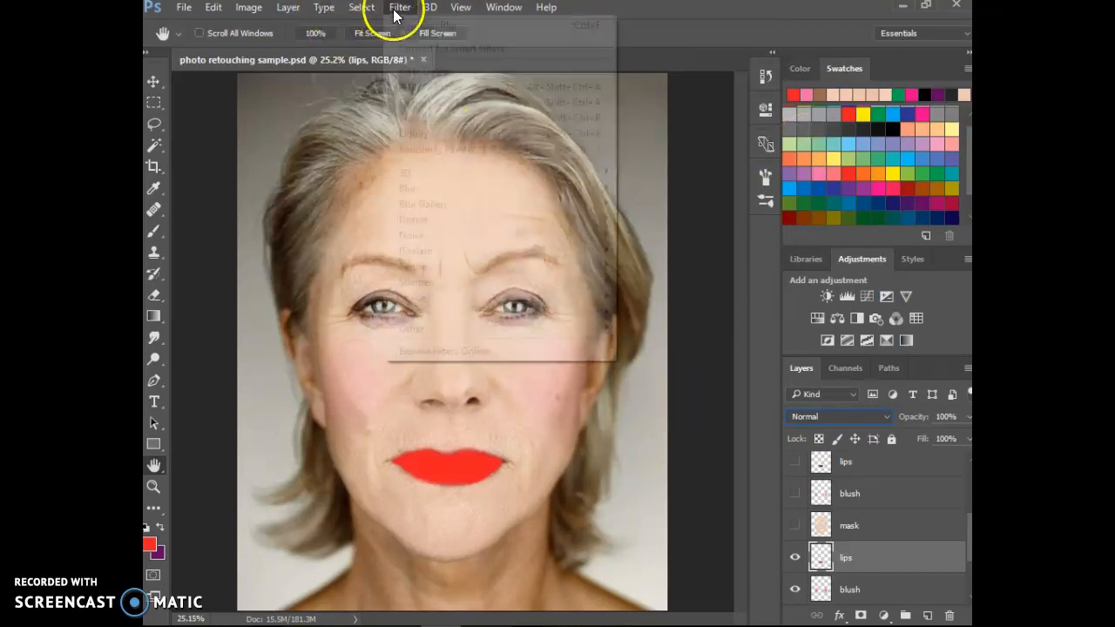
mouse_move(575, 190)
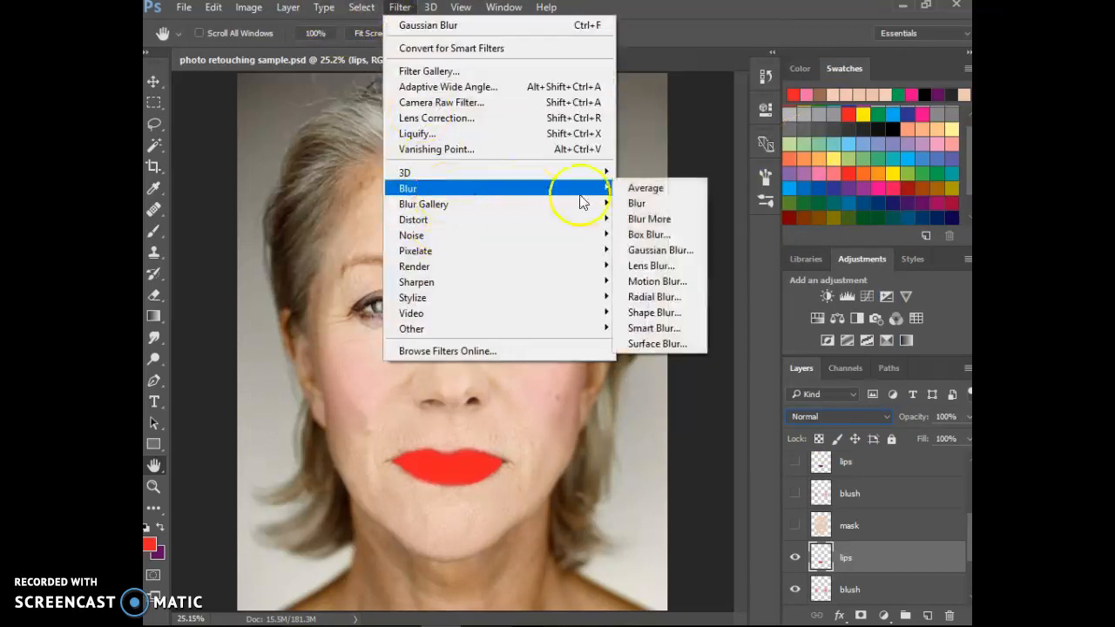
click(640, 251)
click(530, 355)
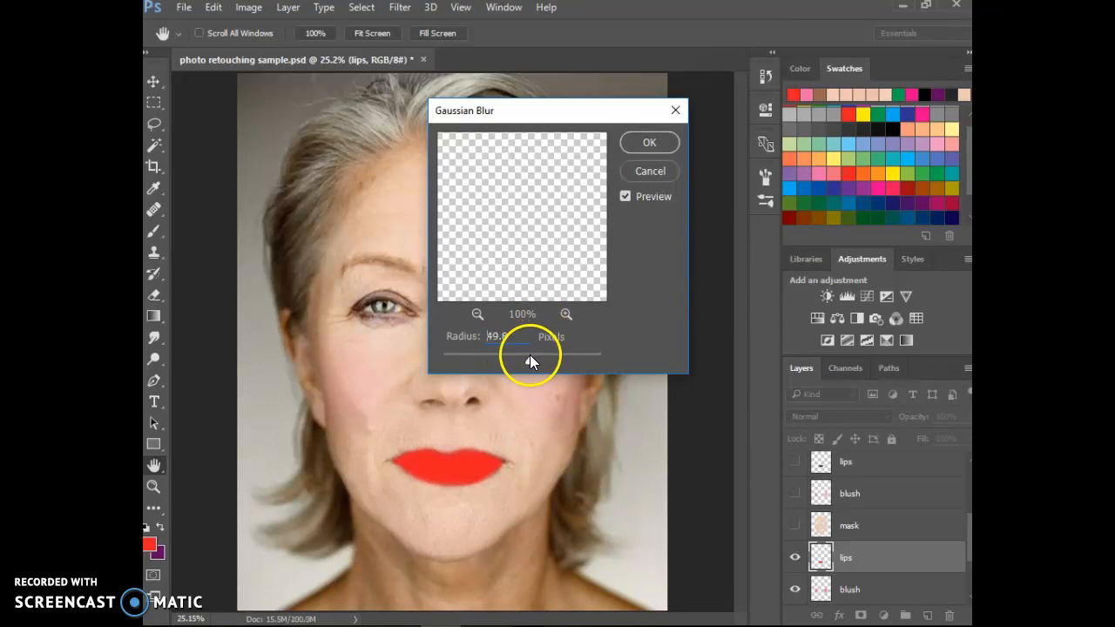
mouse_move(530, 355)
mouse_down()
mouse_move(578, 358)
mouse_move(534, 358)
mouse_up()
click(645, 144)
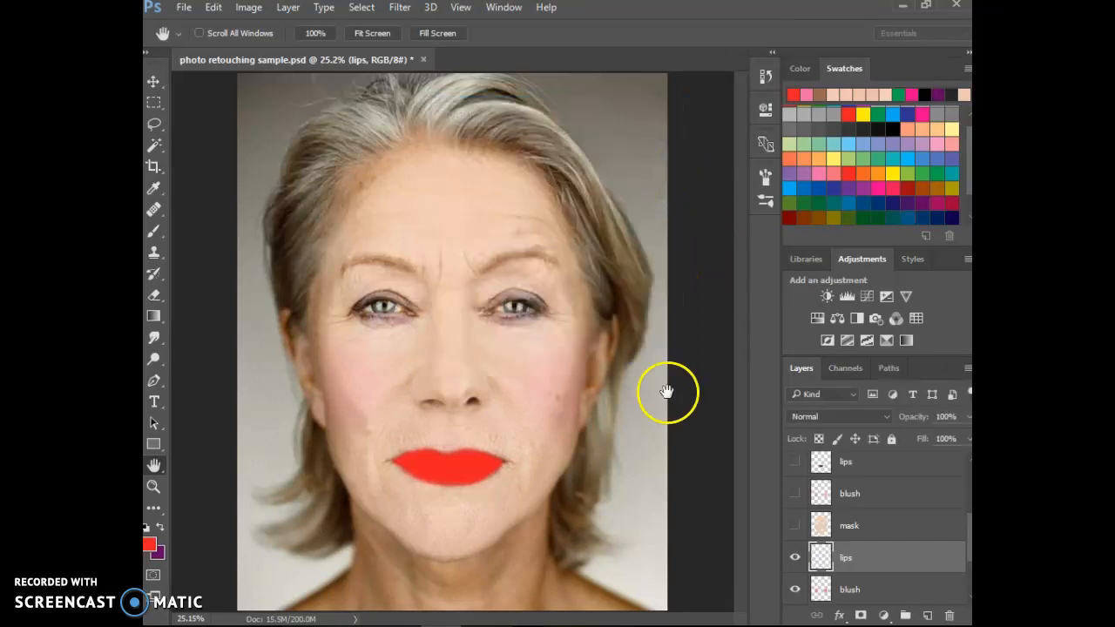
Step: Lower the lips layer's opacity to 41% and add a new layer named eyes above it
click(967, 418)
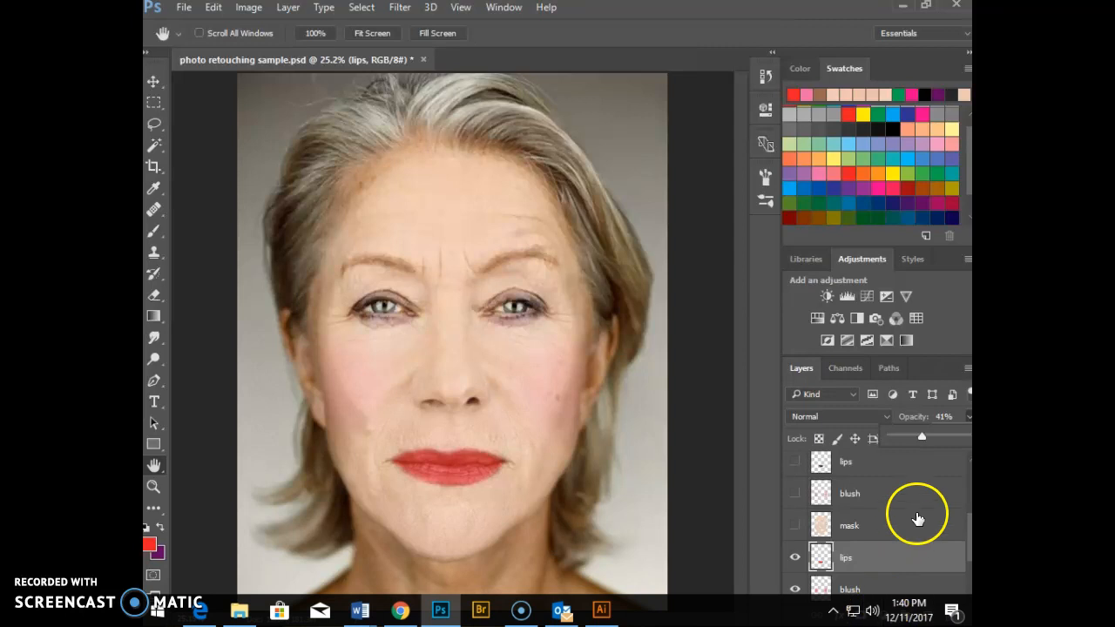
click(928, 615)
double_click(854, 557)
key(Return)
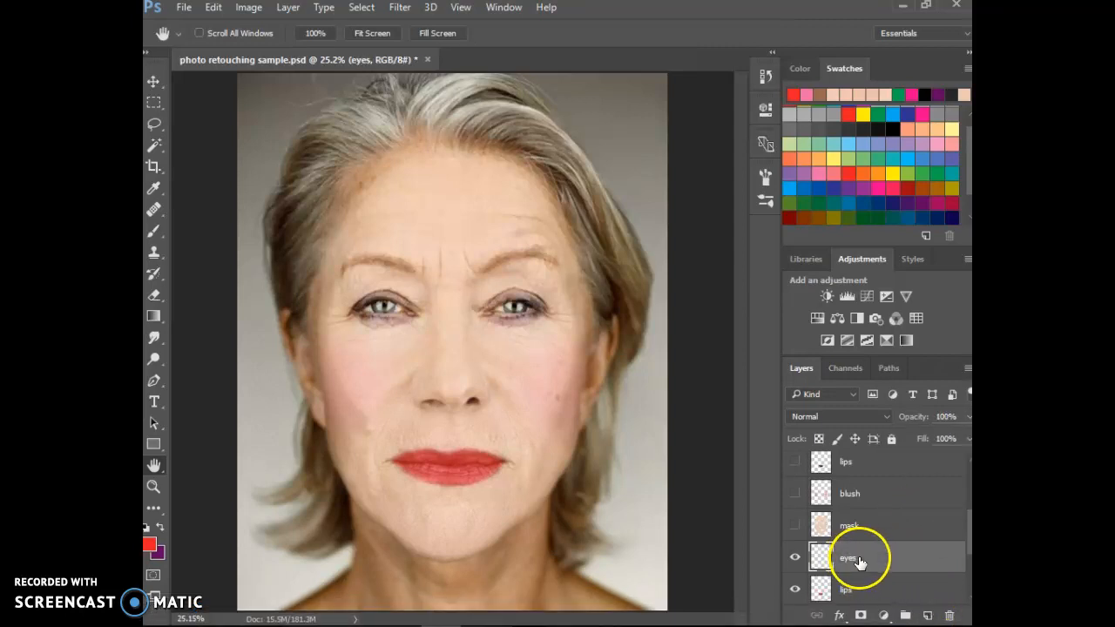
Step: Select the Brush at 100% hardness and enlarge it to 125 px to fit over the iris
click(154, 231)
click(222, 35)
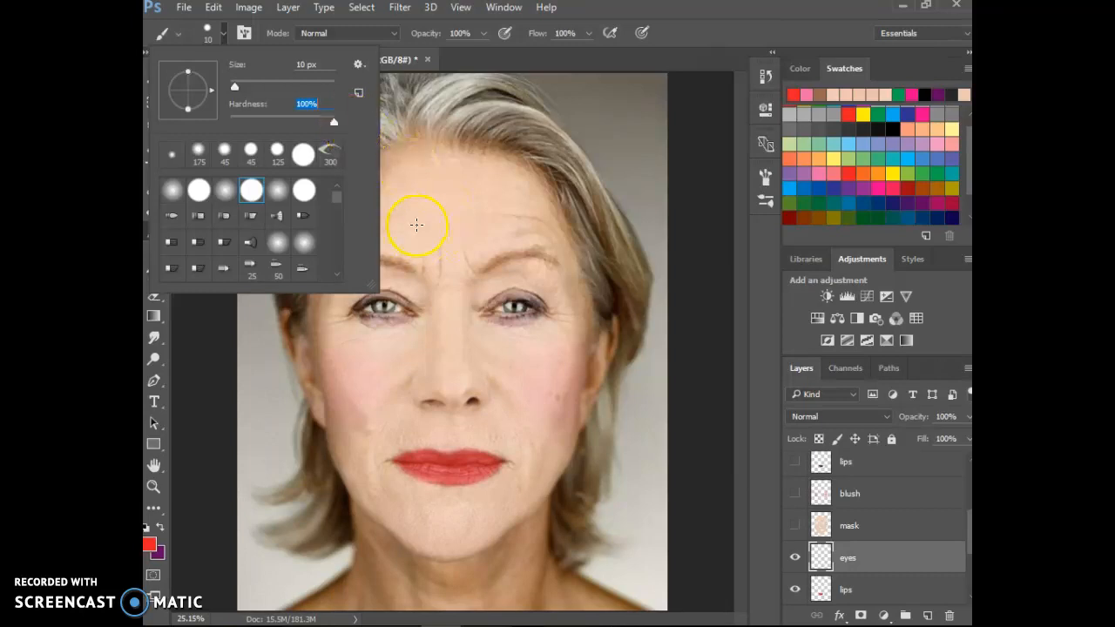
click(716, 23)
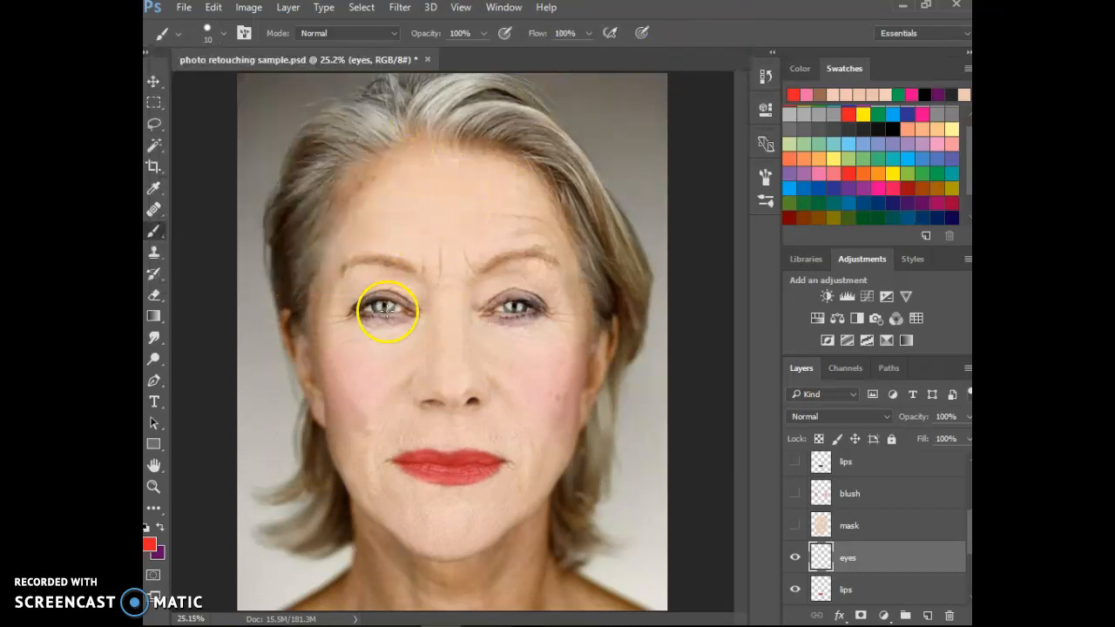
key(bracketright)
key(bracketright)
key(bracketright)
key(bracketright)
key(bracketright)
drag(386, 305, 382, 305)
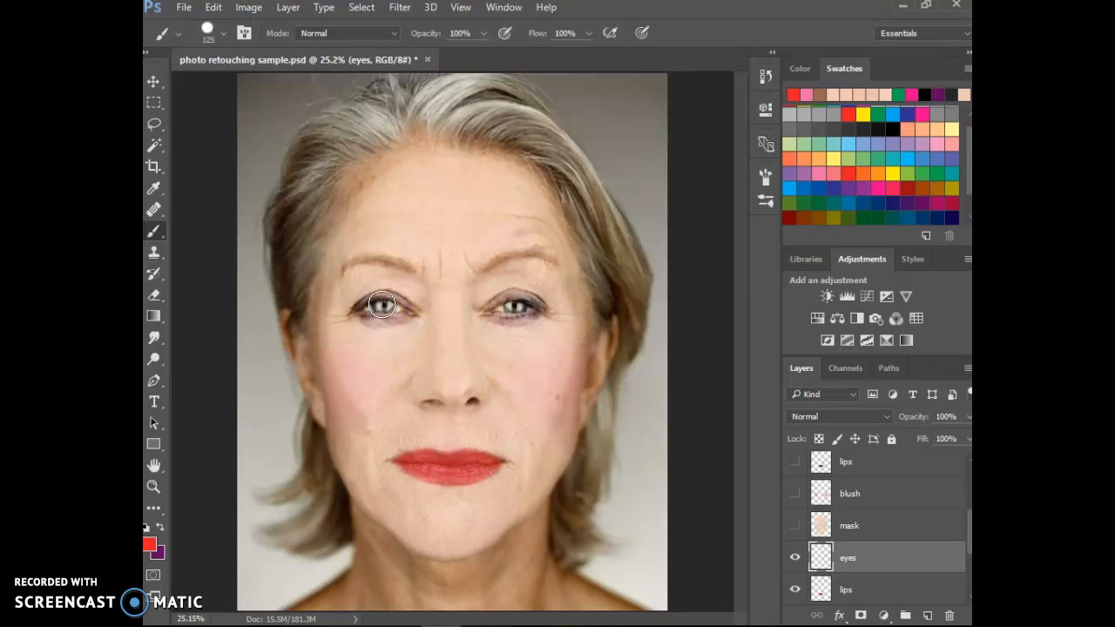
Step: Cover the iris of the eye on the portrait's left side with a single green brush dab on the eyes layer
key(ctrl+plus)
key(ctrl+plus)
key(ctrl+plus)
key(ctrl+plus)
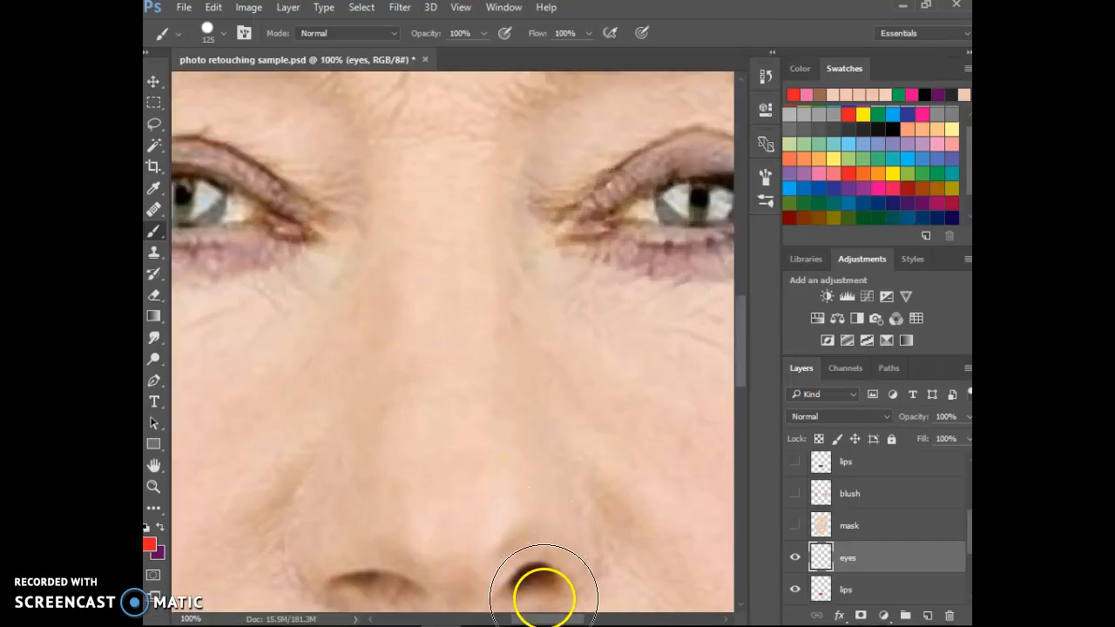
drag(546, 620, 524, 620)
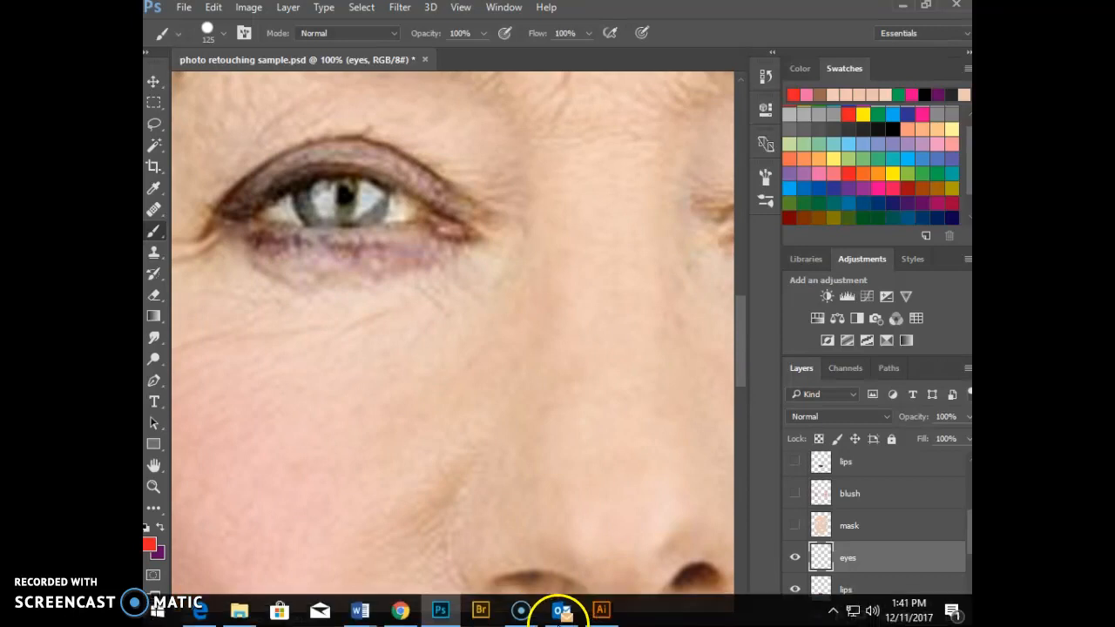
right_click(562, 612)
click(564, 579)
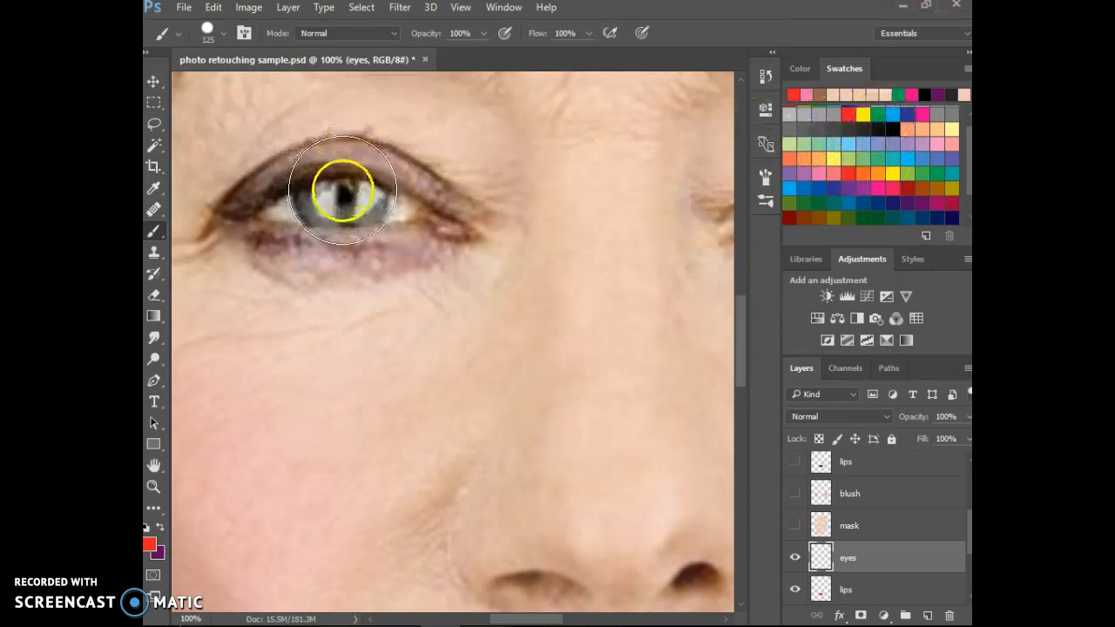
click(342, 189)
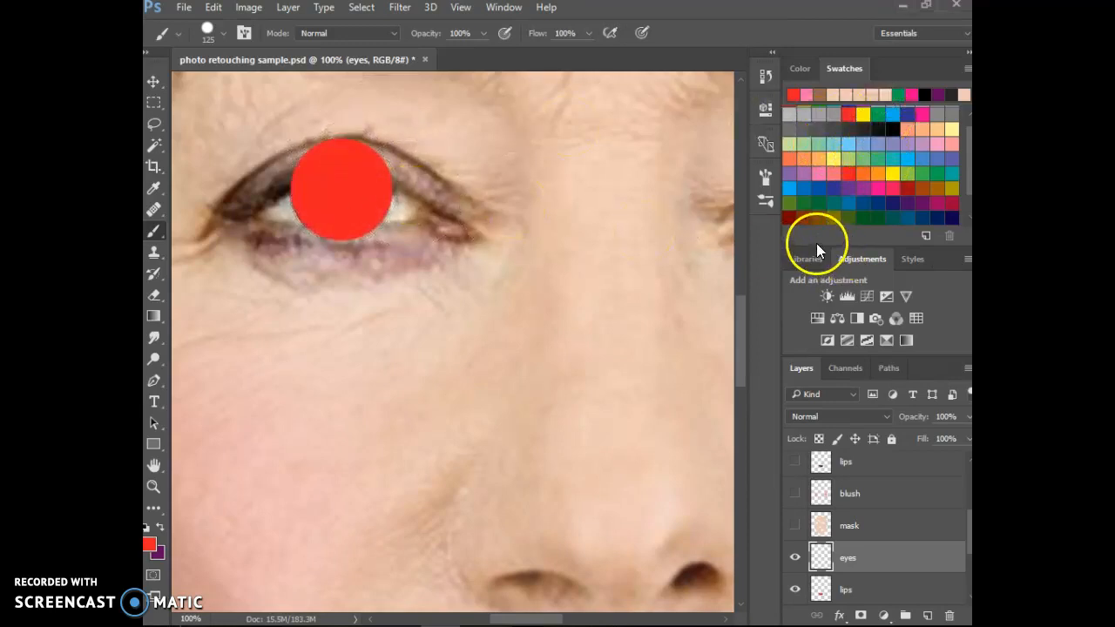
key(ctrl+z)
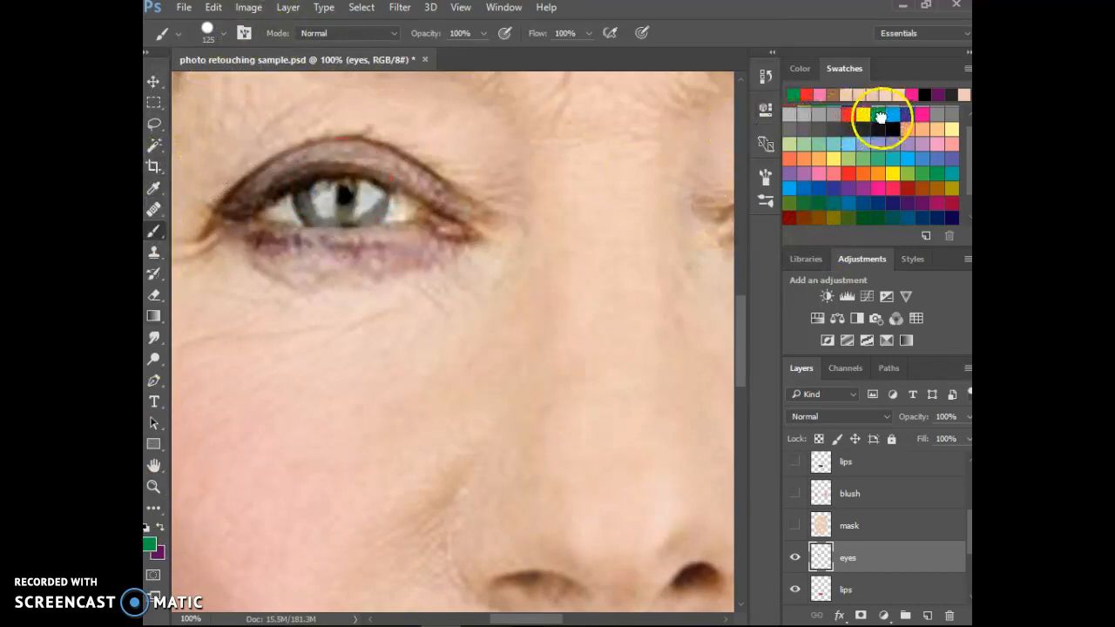
click(342, 192)
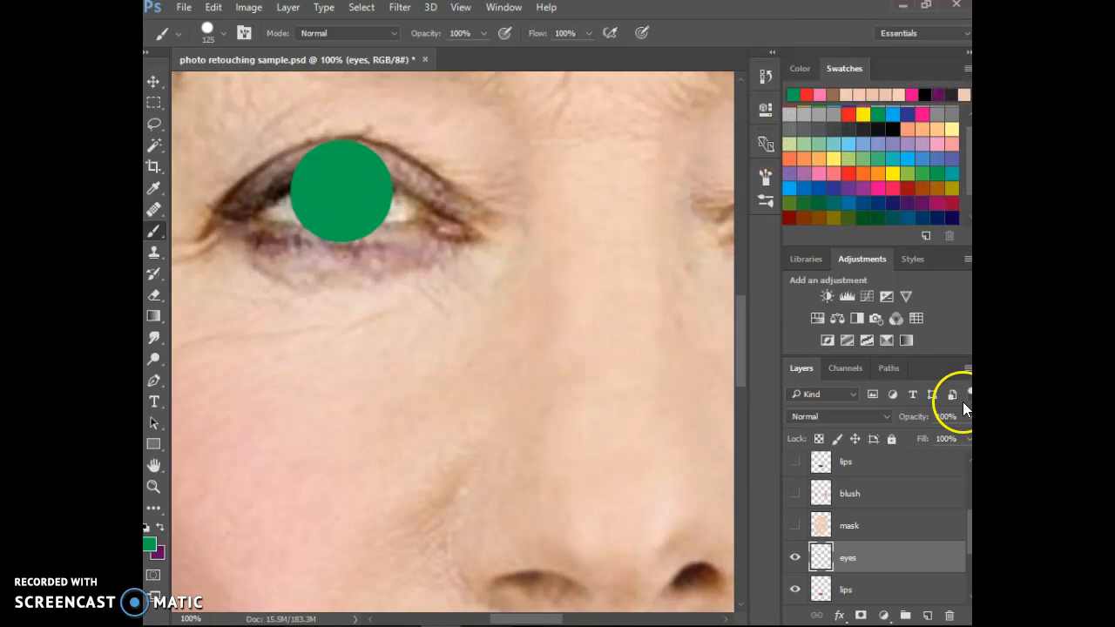
Step: Try several blend modes on the eyes layer, including Darken and Screen, and settle on Soft Light
click(885, 420)
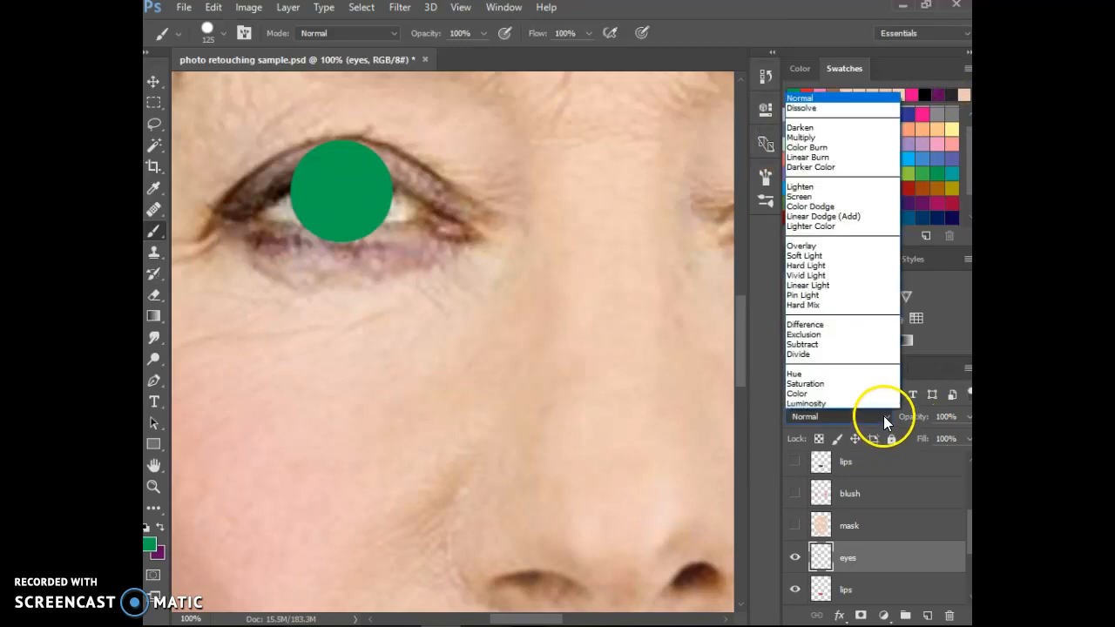
click(812, 125)
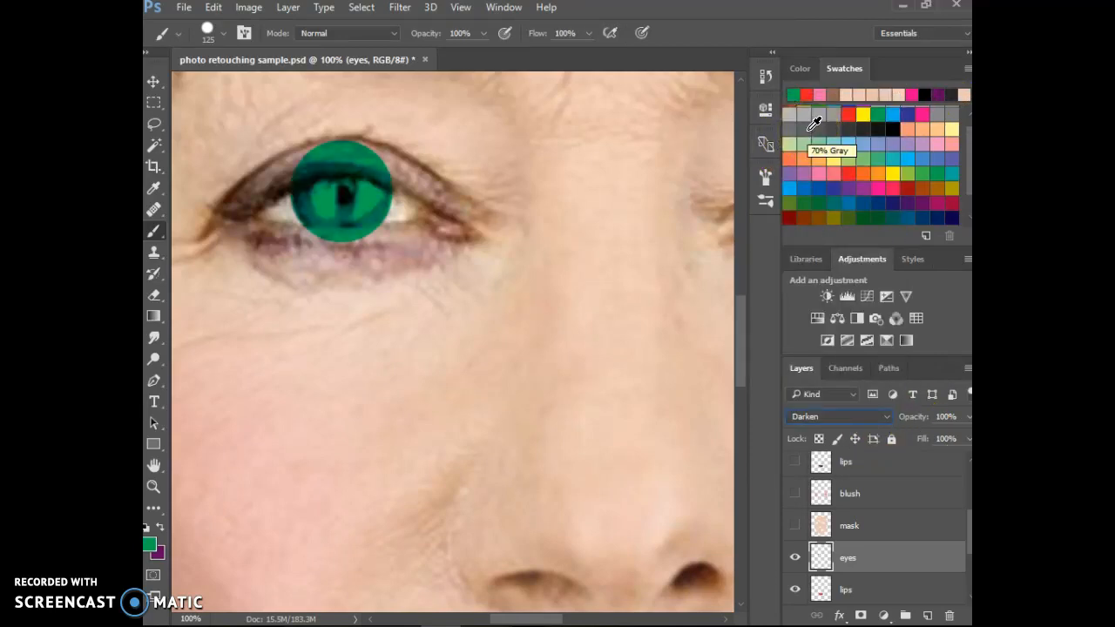
key(Down)
key(Down)
key(Down)
key(Down)
key(Down)
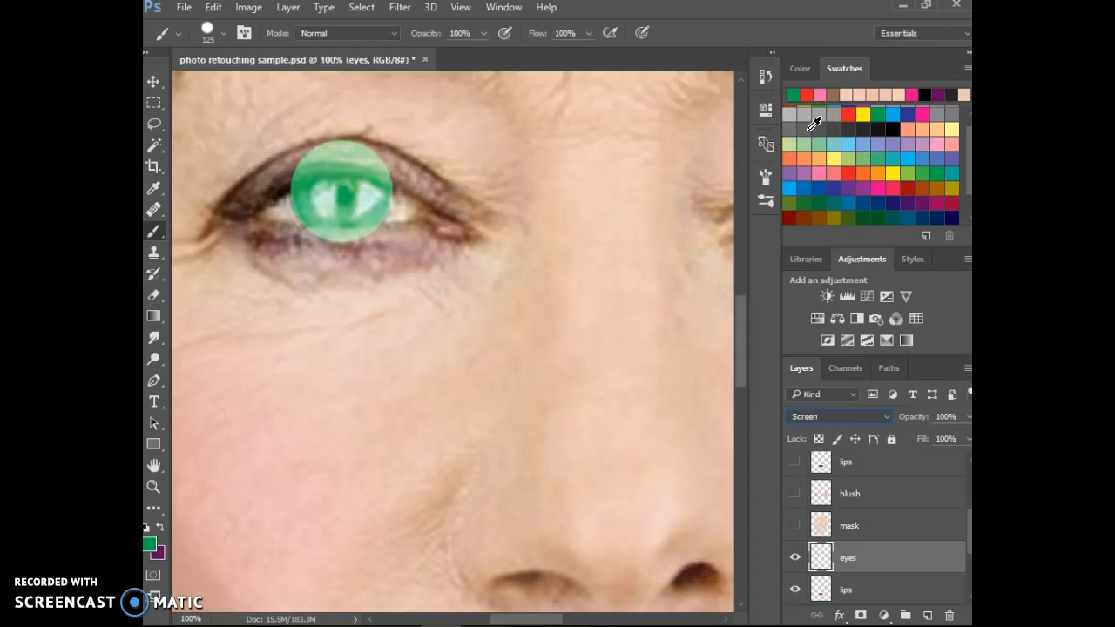
key(Down)
key(Down)
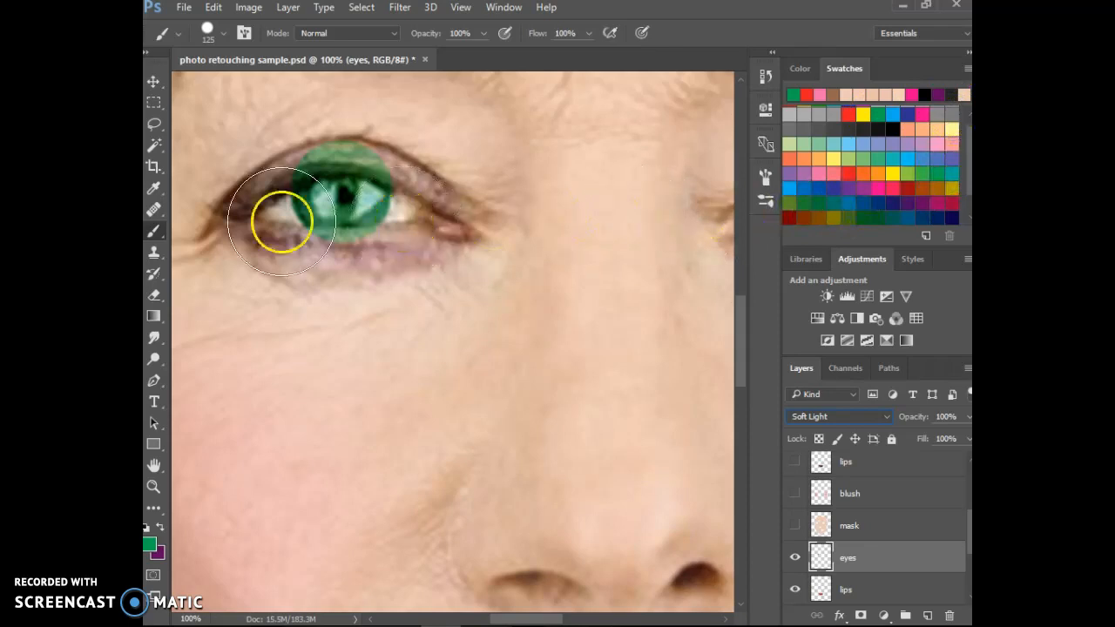
Step: Erase the green spilling over the eyelids and the white of the eye with the Eraser at 70 px
click(156, 301)
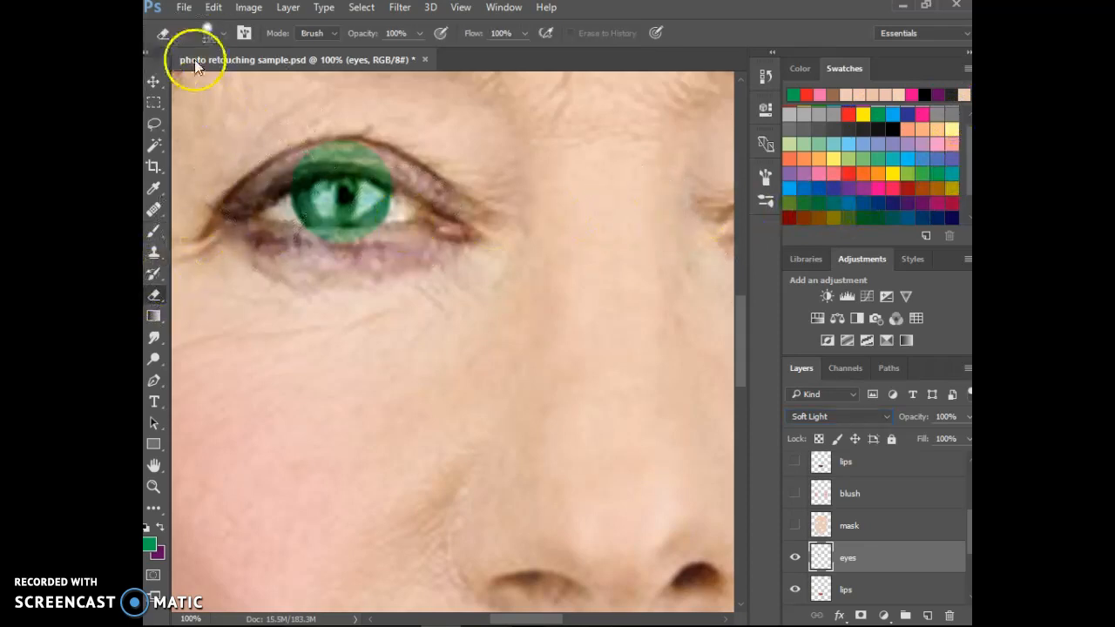
click(223, 33)
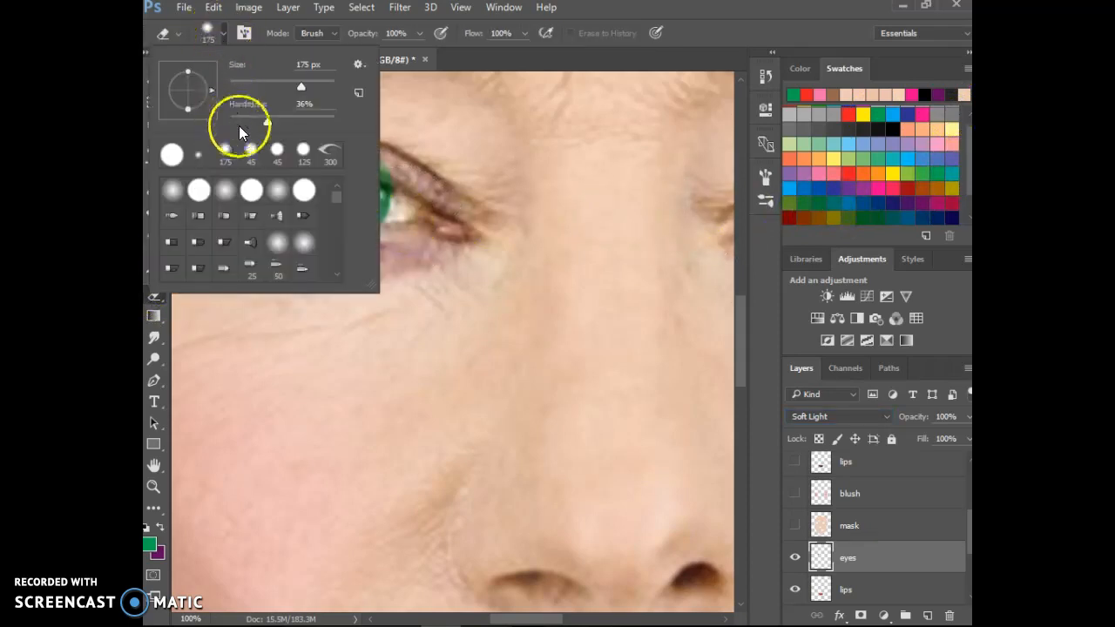
click(630, 30)
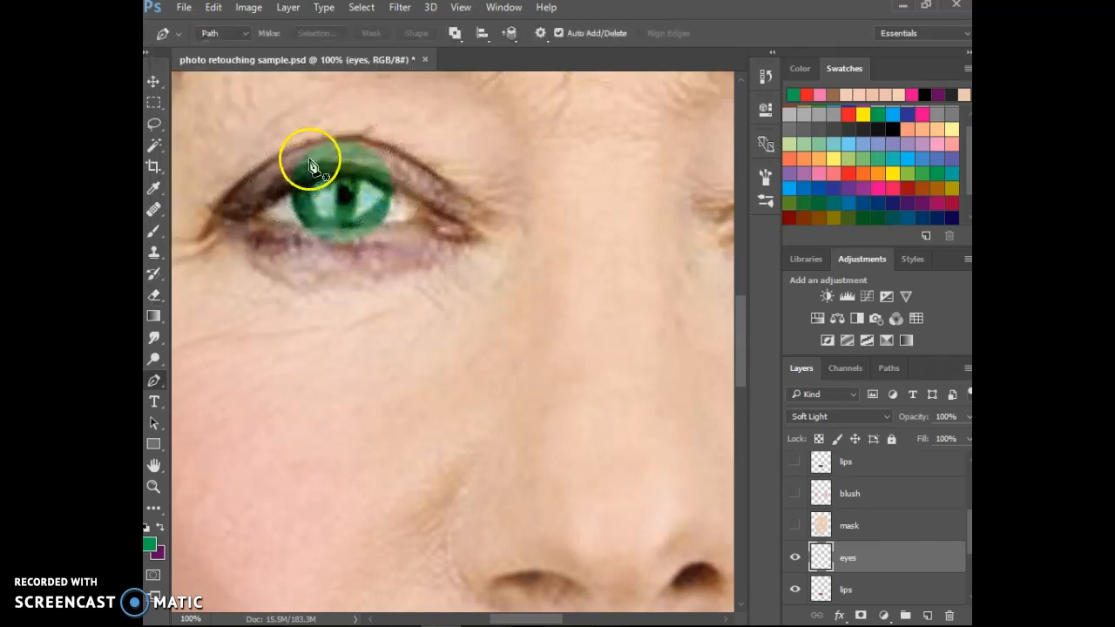
click(156, 231)
click(154, 294)
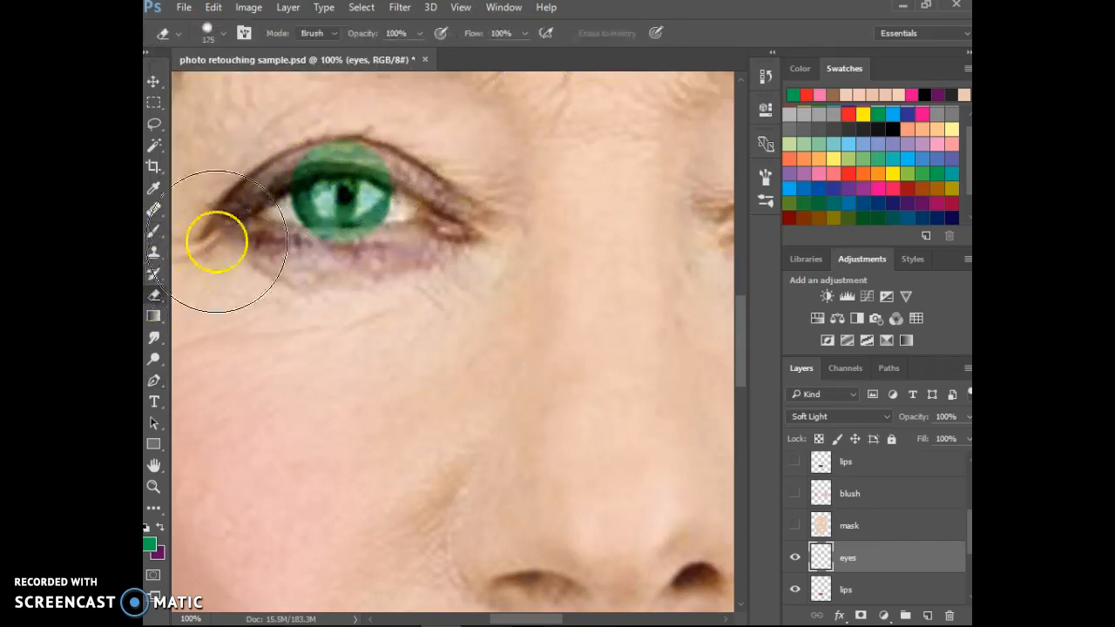
key(bracketright)
key(bracketright)
drag(280, 144, 404, 164)
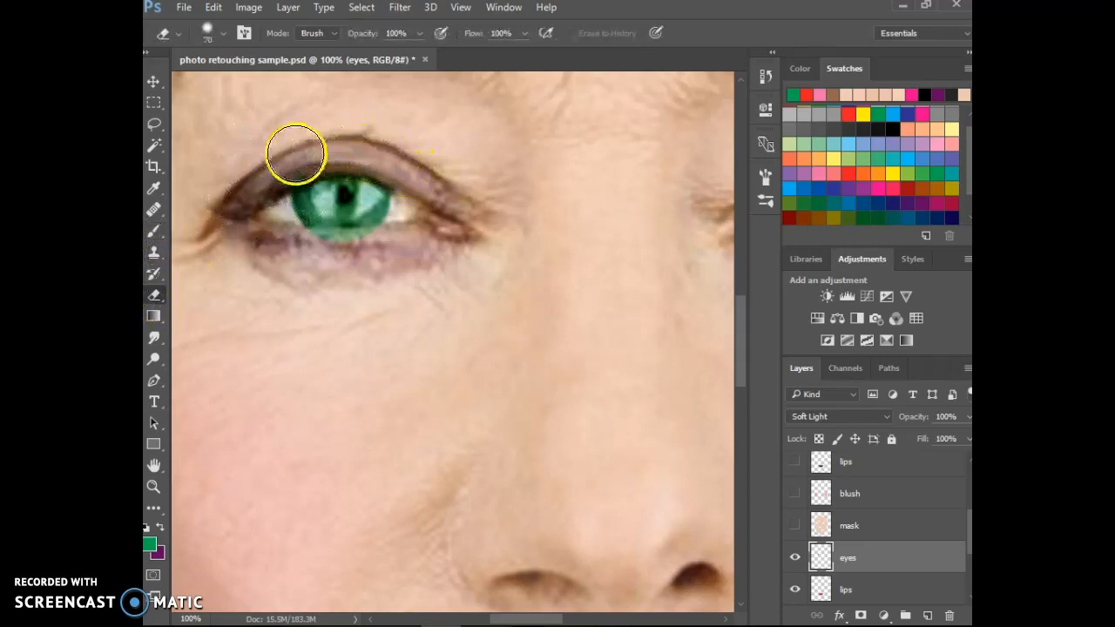
mouse_move(299, 262)
mouse_down()
mouse_move(392, 254)
mouse_move(343, 257)
mouse_up()
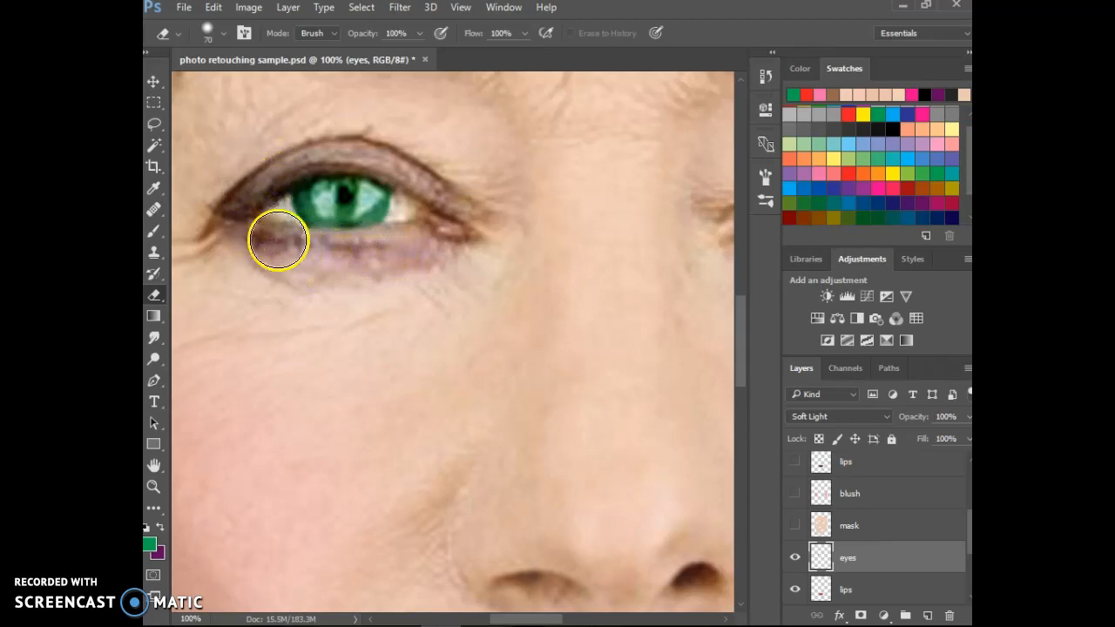
mouse_move(271, 174)
mouse_down()
mouse_move(379, 155)
mouse_move(416, 169)
mouse_move(415, 212)
mouse_move(442, 188)
mouse_move(414, 228)
mouse_up()
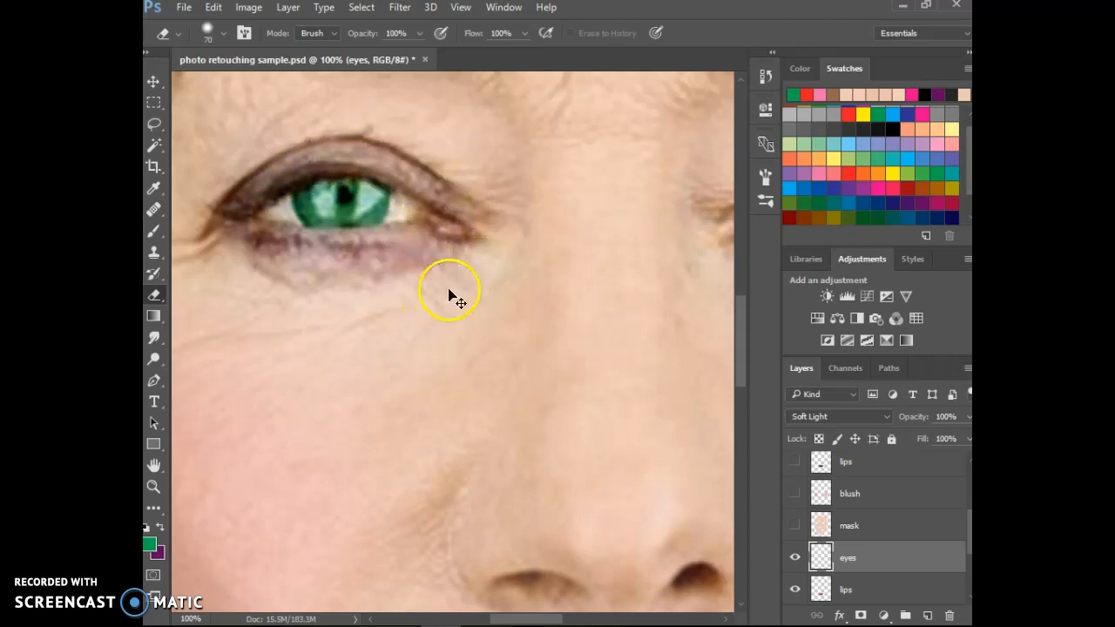
Step: Add a new layer above eyes and paint light purple over the upper eyelid on the portrait's right side with the 125 px brush
key(ctrl+0)
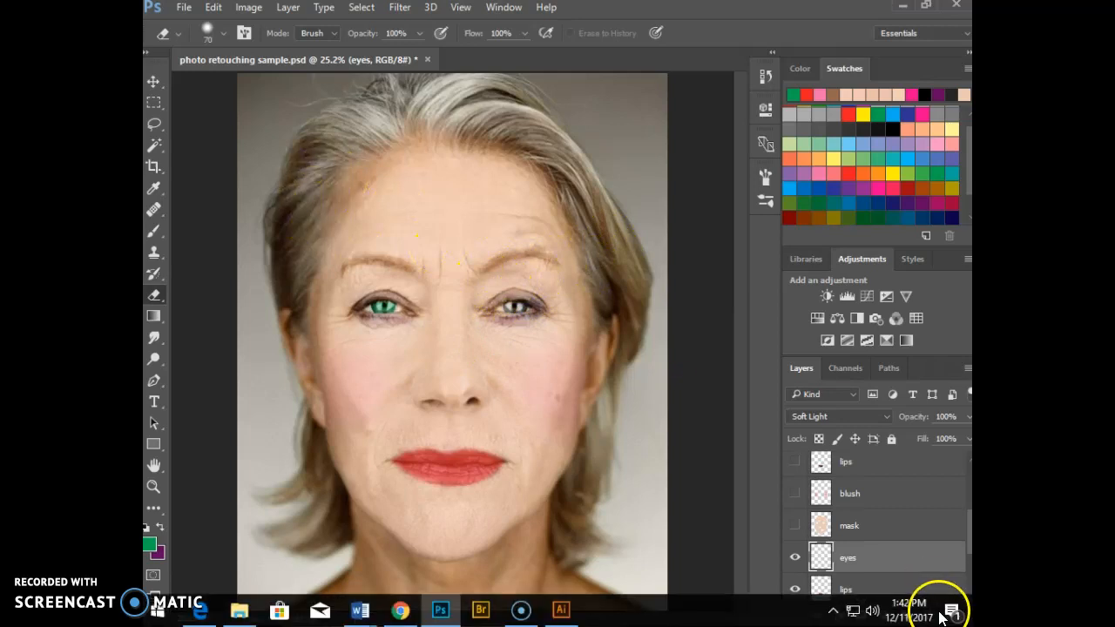
click(927, 614)
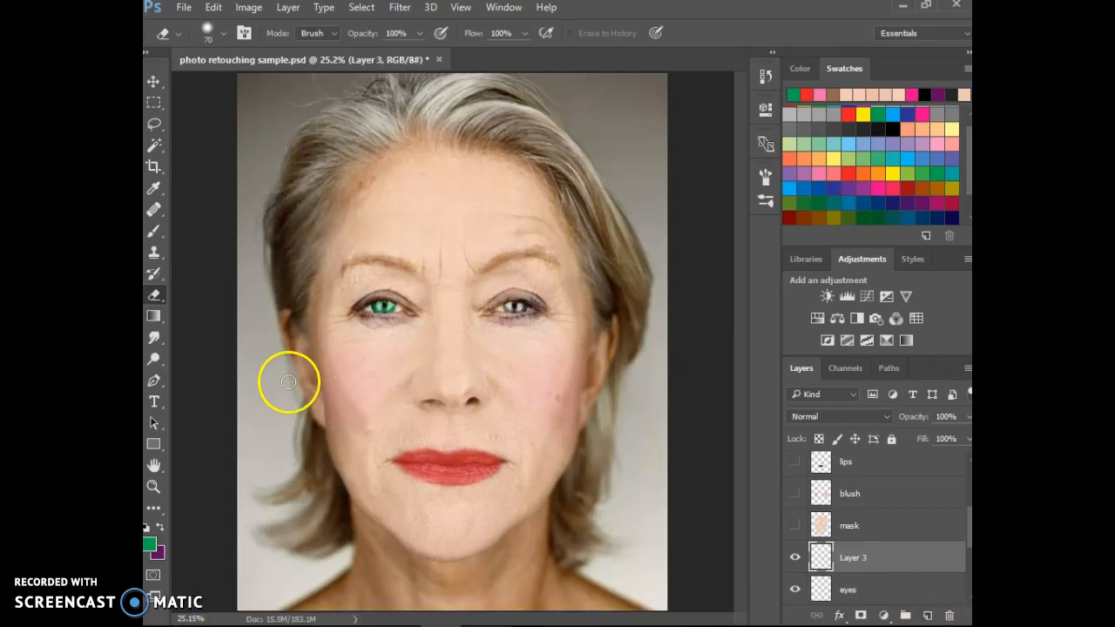
click(153, 225)
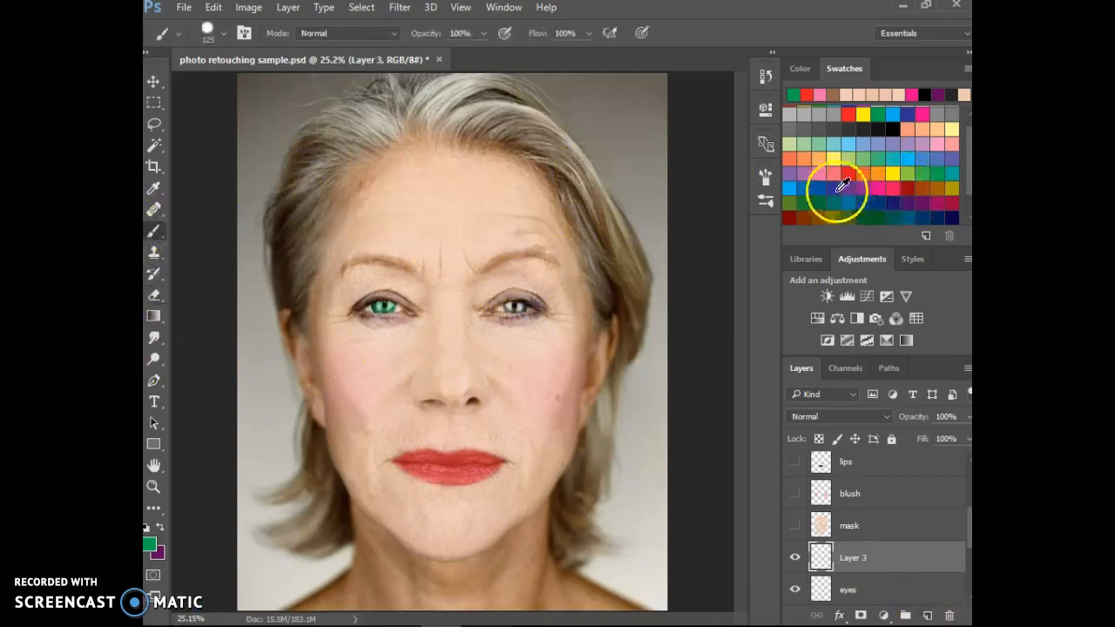
click(806, 174)
drag(542, 292, 506, 292)
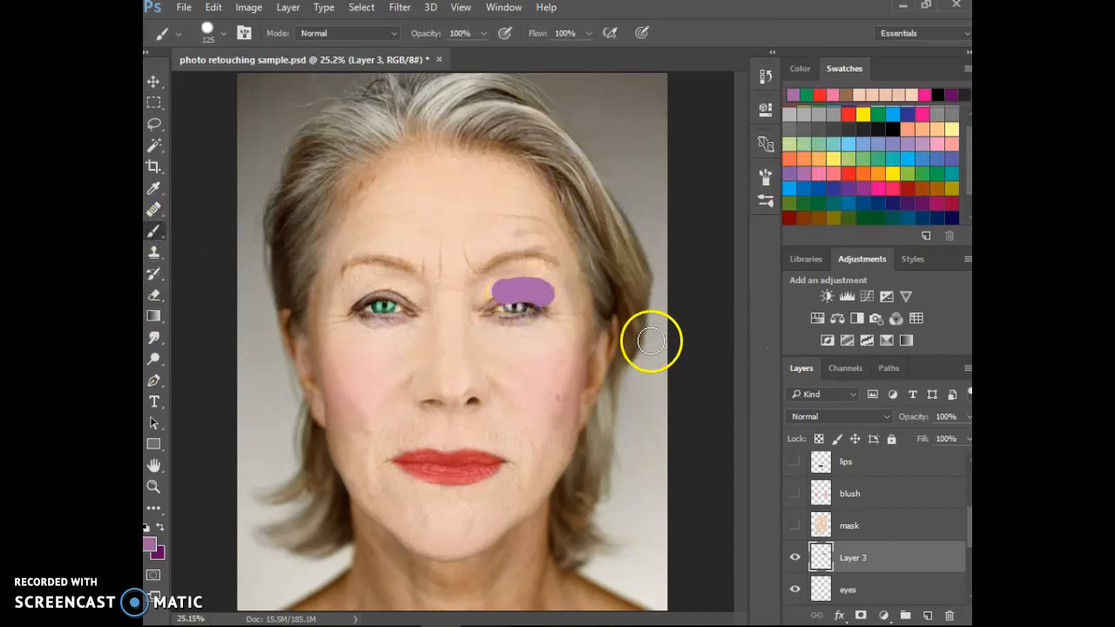
Step: Undo the hard-edged purple stroke and repaint the upper eyelid on the portrait's right side with a 125 px brush at 2% hardness
key(ctrl+z)
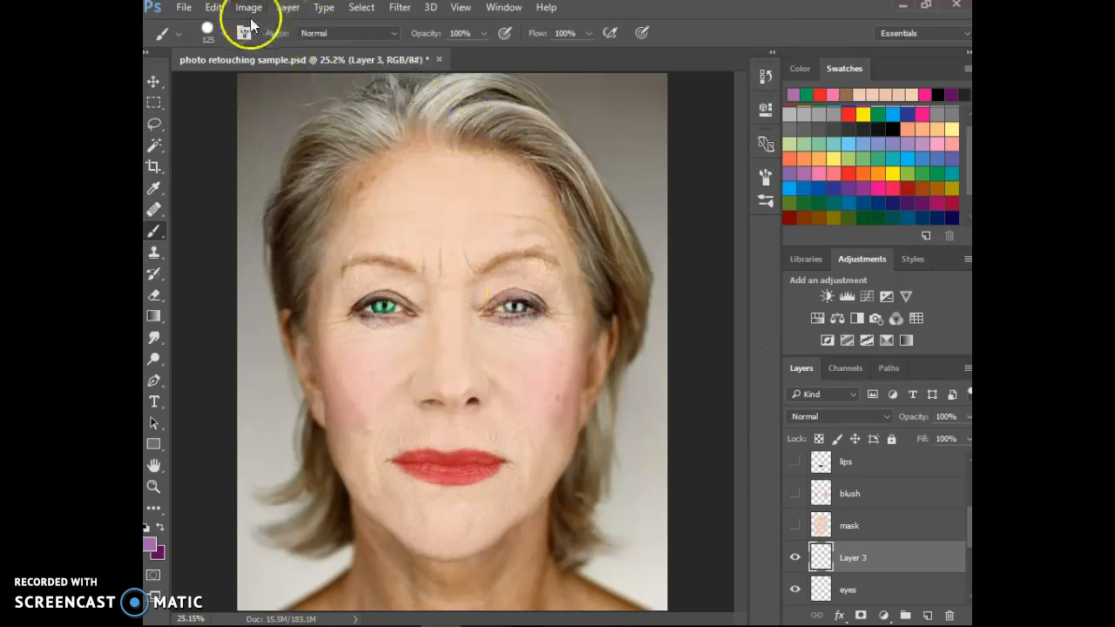
click(223, 33)
click(232, 120)
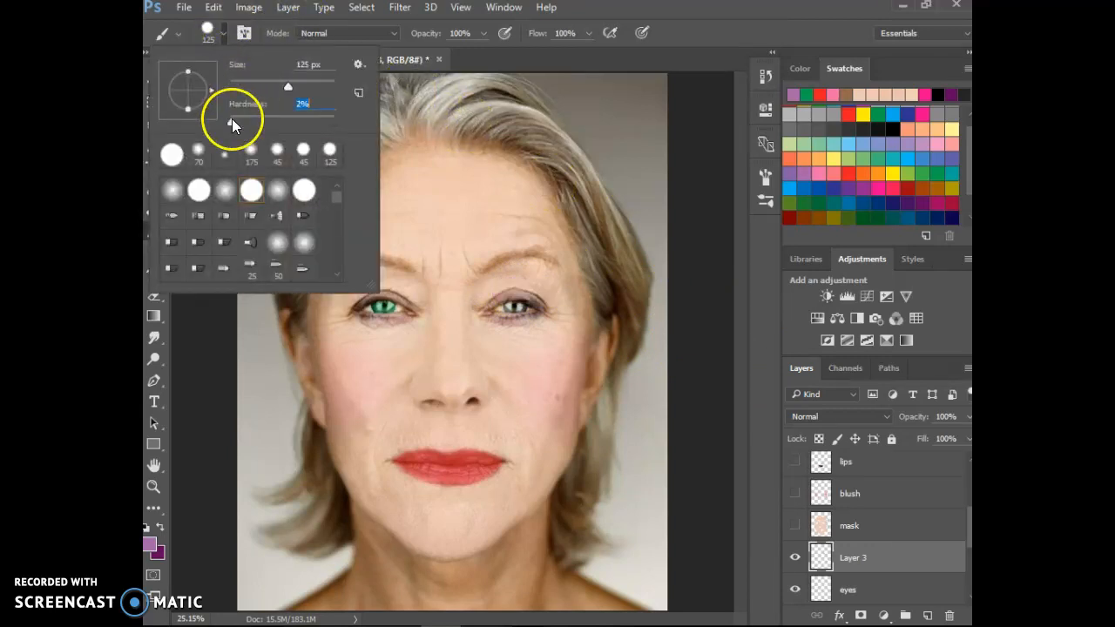
click(707, 44)
drag(544, 298, 494, 298)
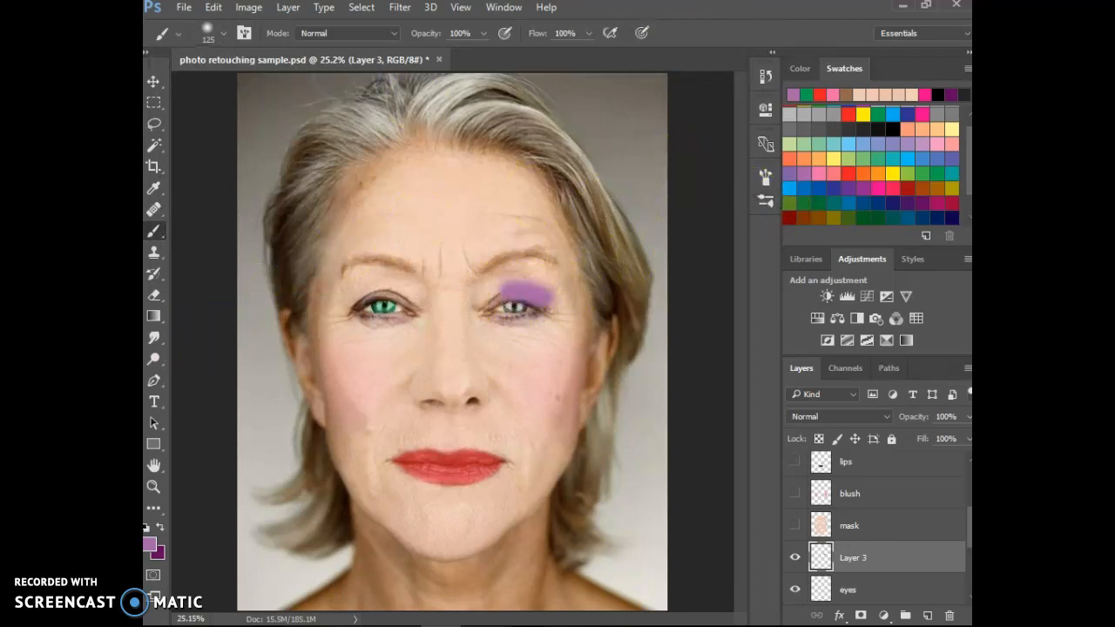
Step: Erase the purple spilling past the eyelid with the 70 px Eraser and lower Layer 3's opacity to 39%
click(154, 295)
drag(533, 276, 635, 323)
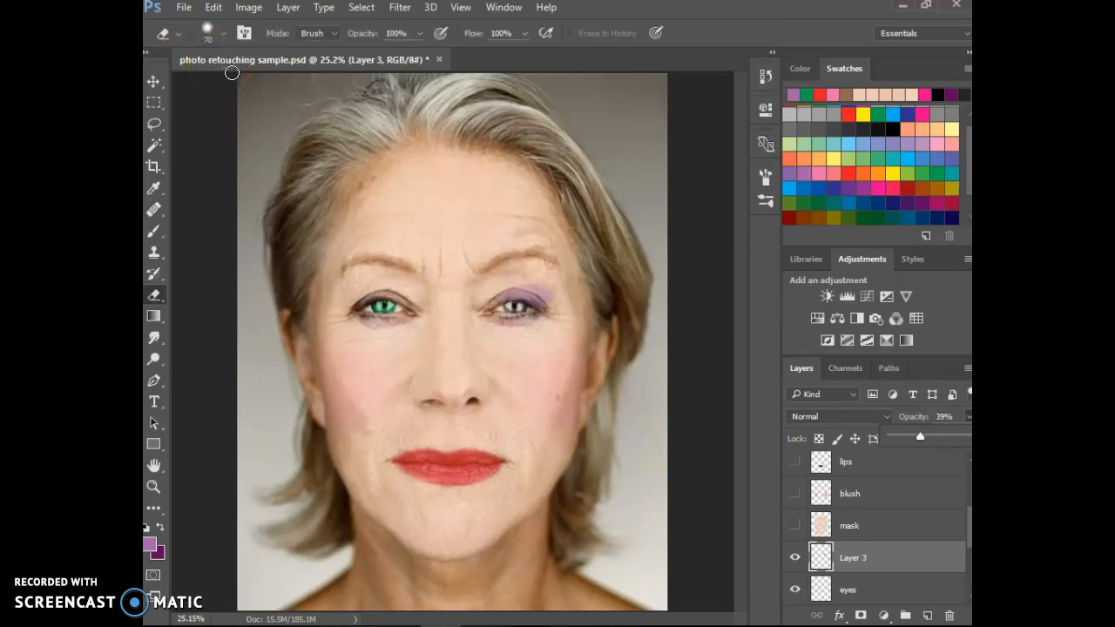
Step: Start loading a brush file for the Brush tool and browse up to the Teacher handouts folder
click(153, 230)
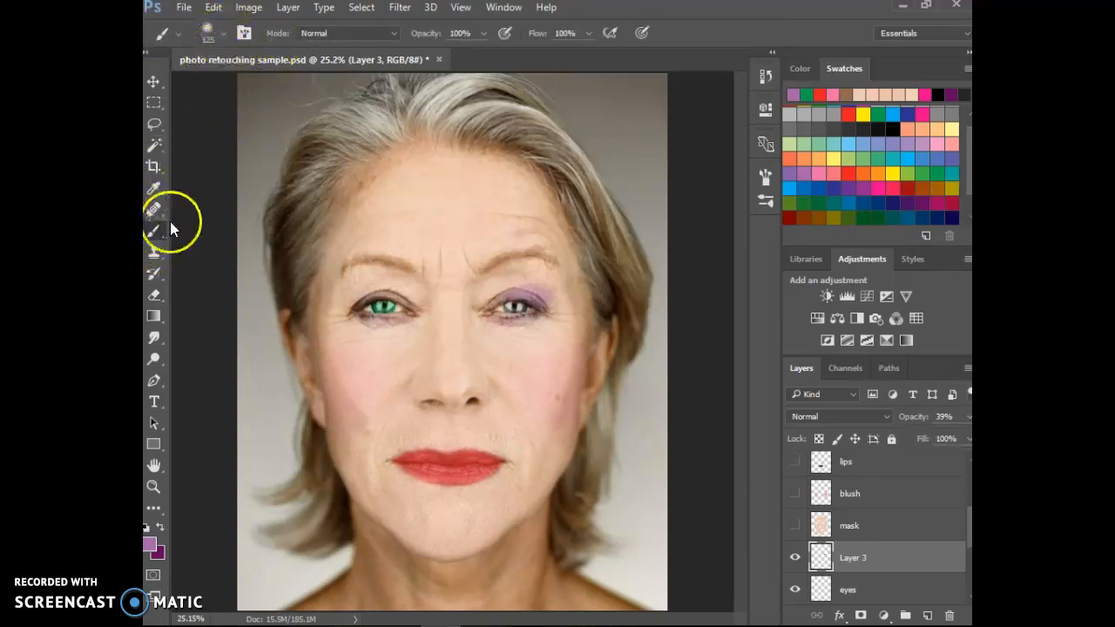
click(225, 33)
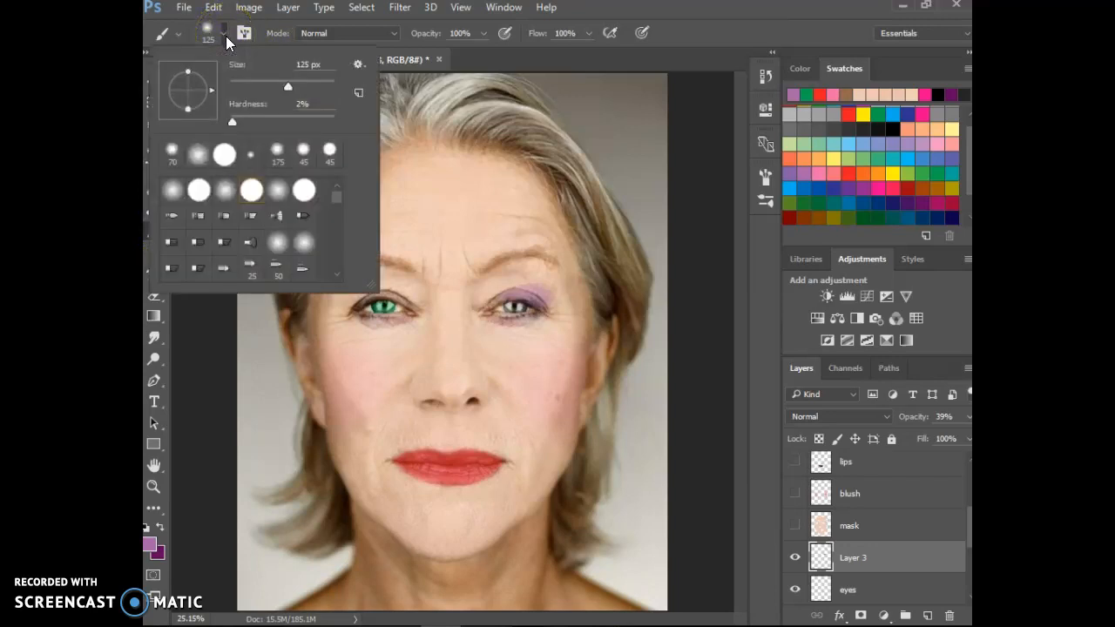
click(358, 66)
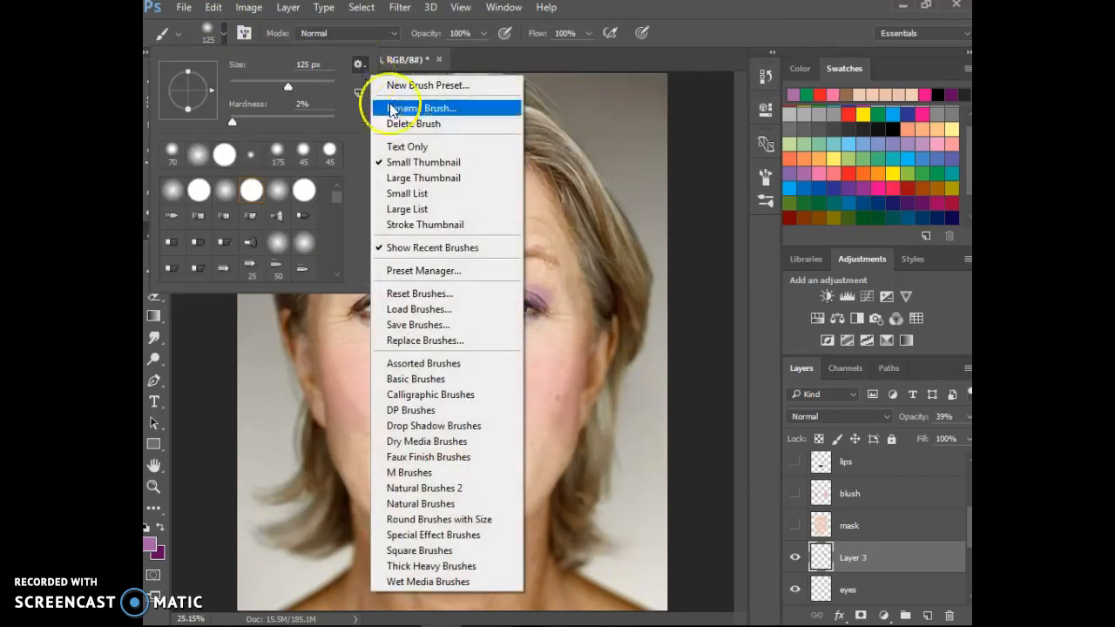
click(445, 310)
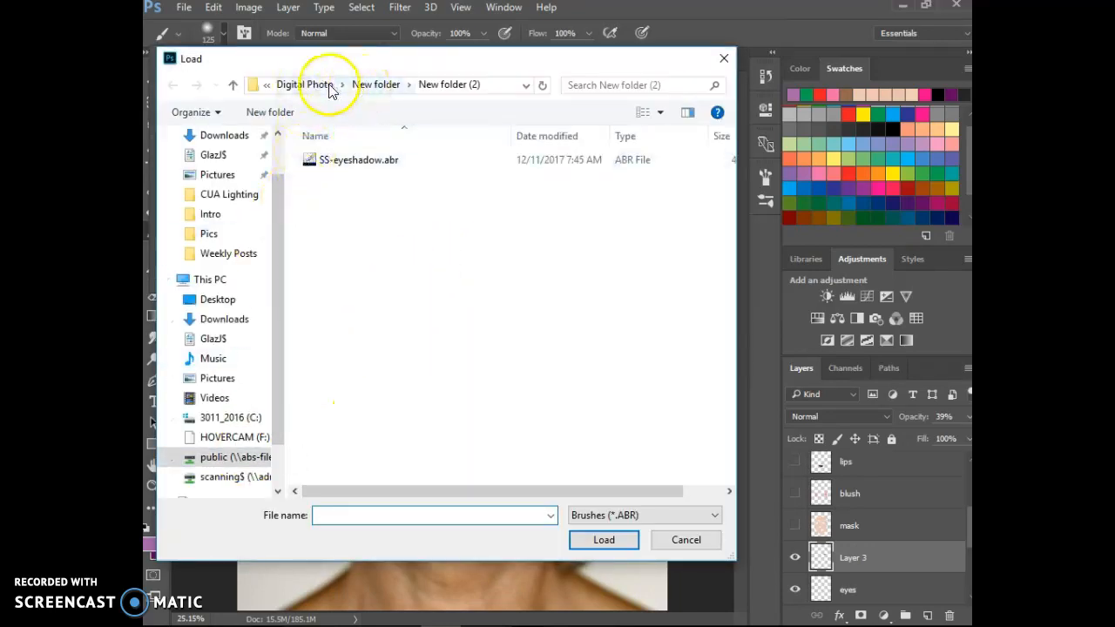
click(366, 87)
click(314, 87)
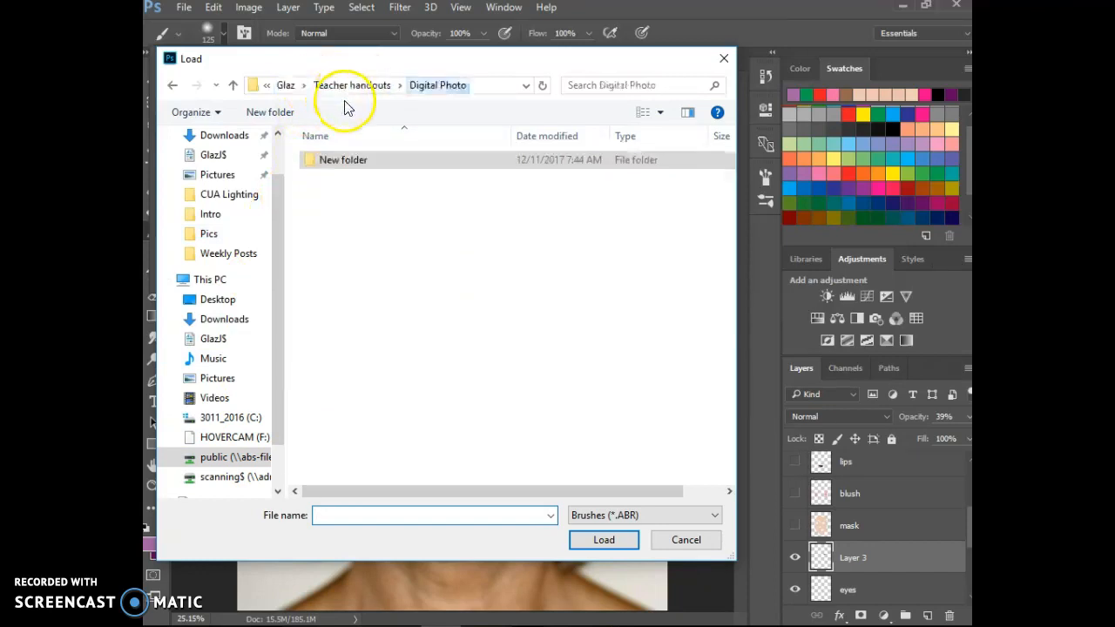
click(344, 87)
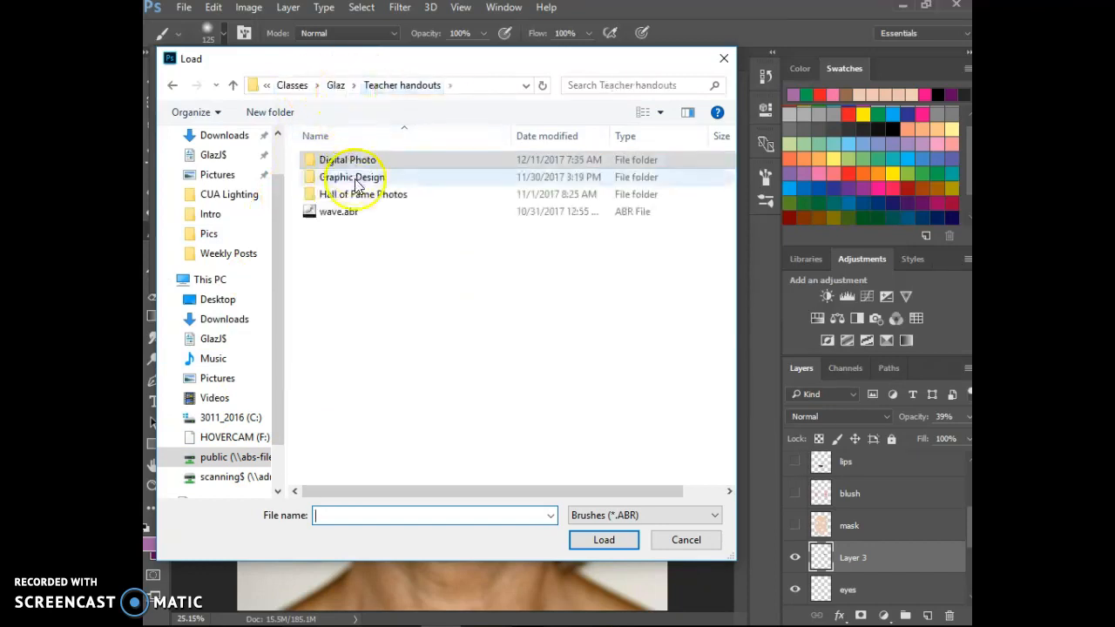
Step: Load the tattoo_brushes_by_neveryph_stock brush file from Digital Photo > New folder > New folder
double_click(350, 161)
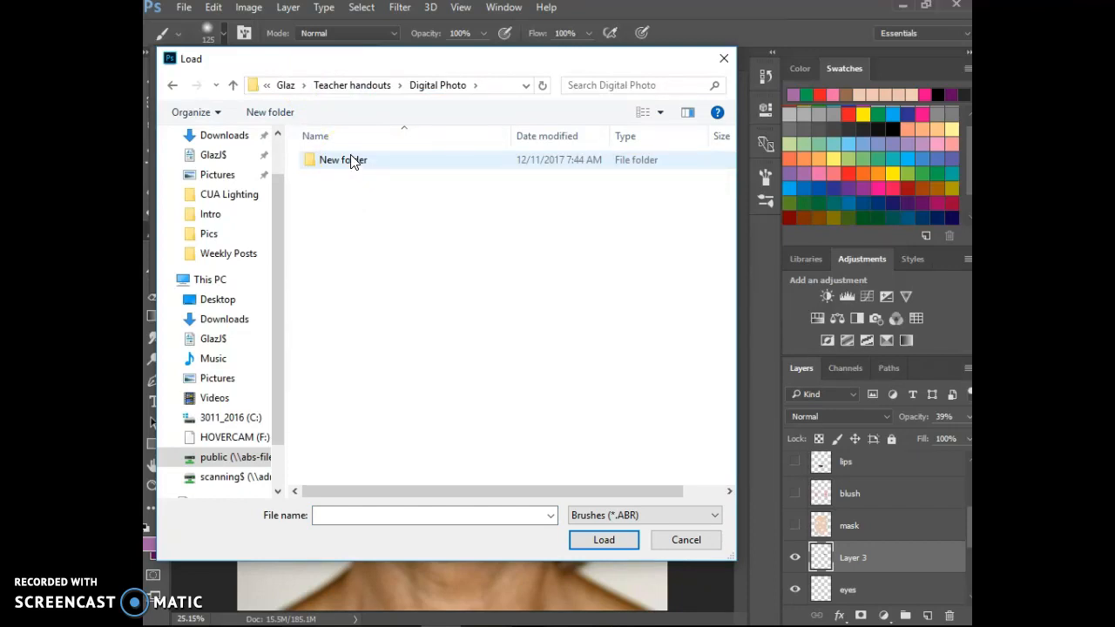
double_click(353, 163)
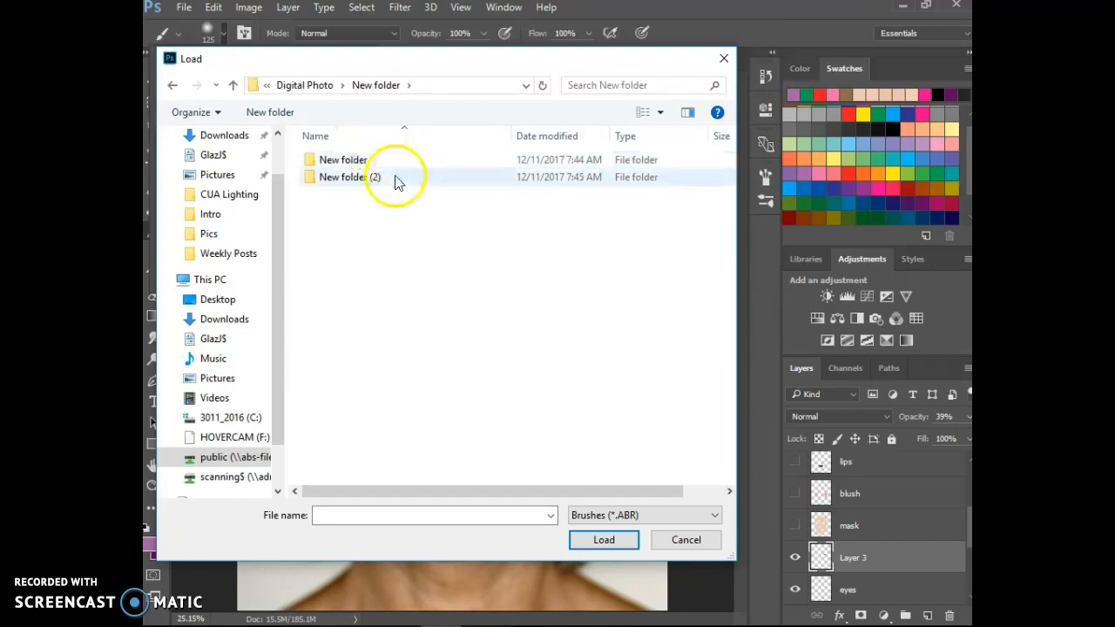
double_click(344, 160)
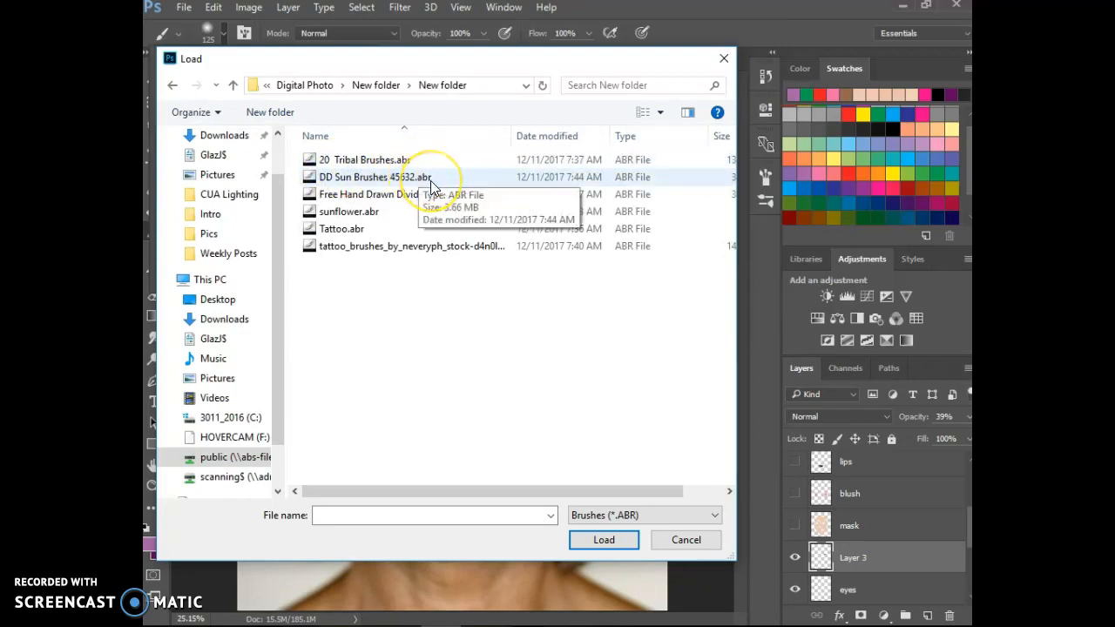
click(393, 200)
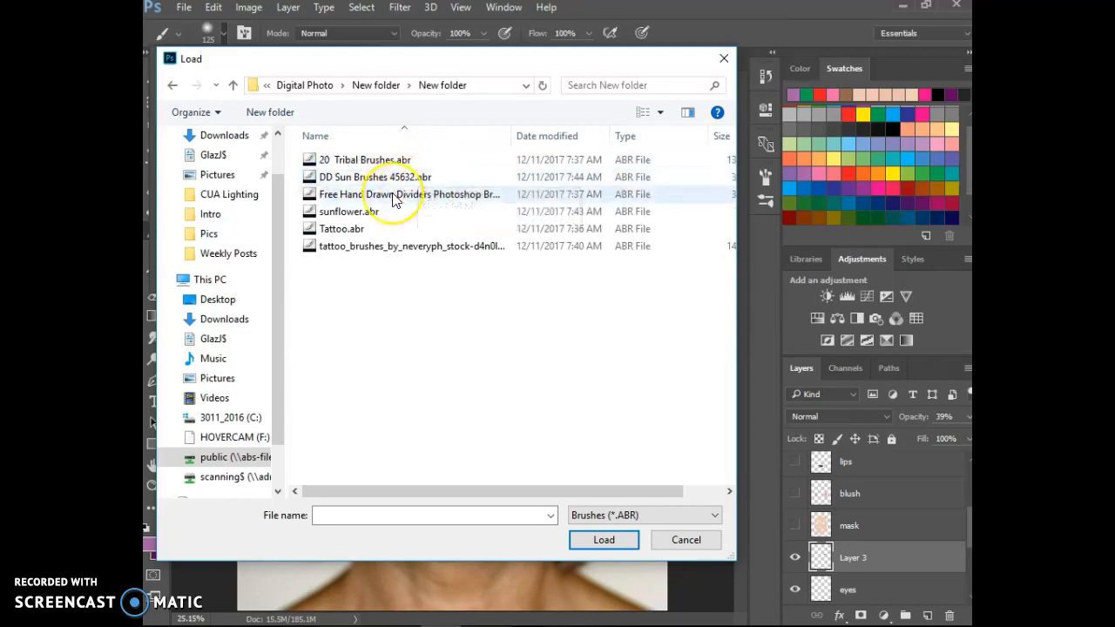
click(369, 199)
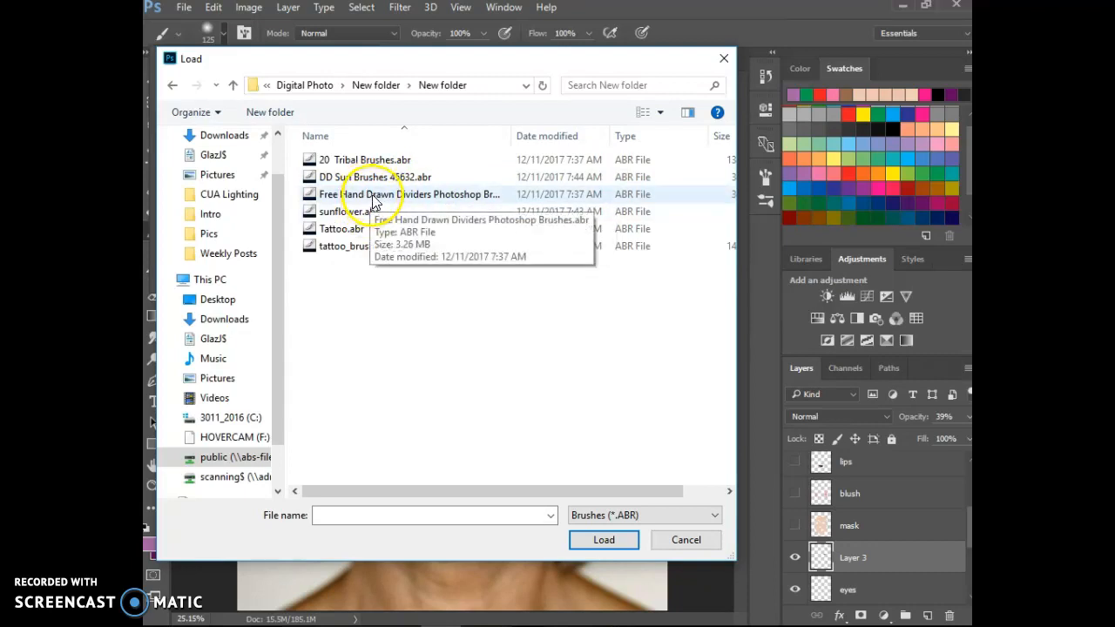
click(367, 250)
click(606, 541)
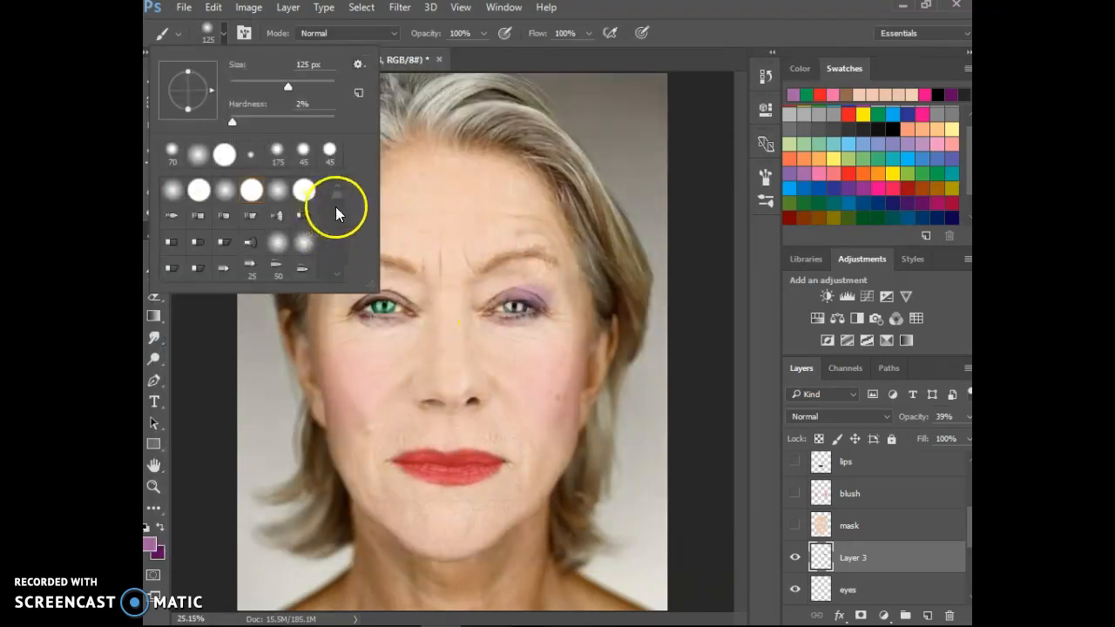
Step: Set the foreground color to black and select the 141 px bird tip from the loaded tattoo brushes
mouse_move(336, 191)
mouse_down()
mouse_move(348, 241)
mouse_move(341, 264)
mouse_up()
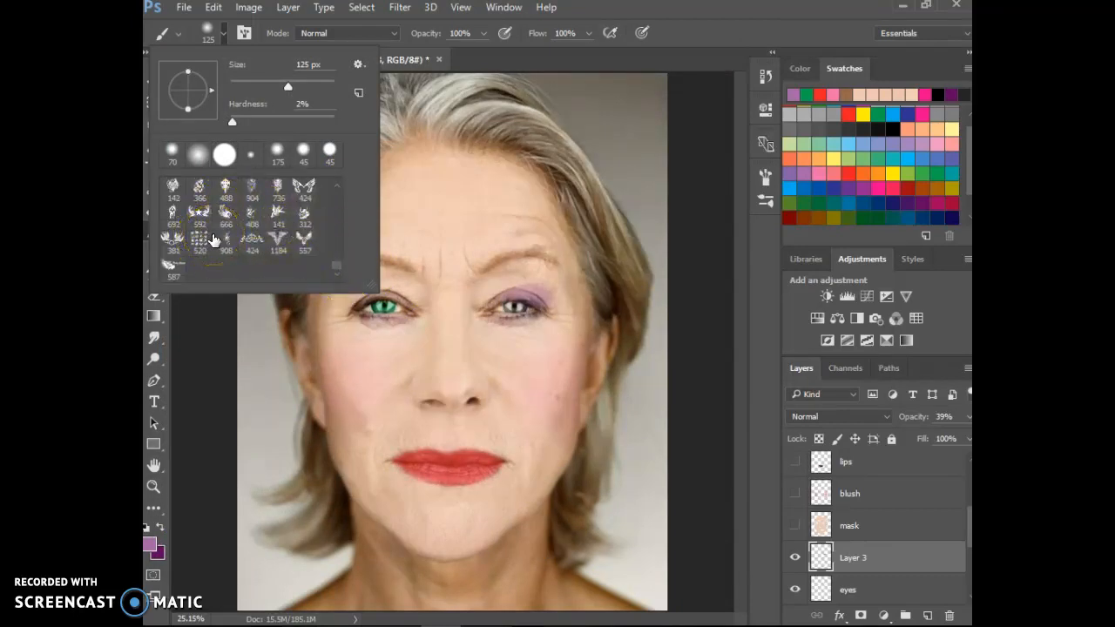
click(893, 128)
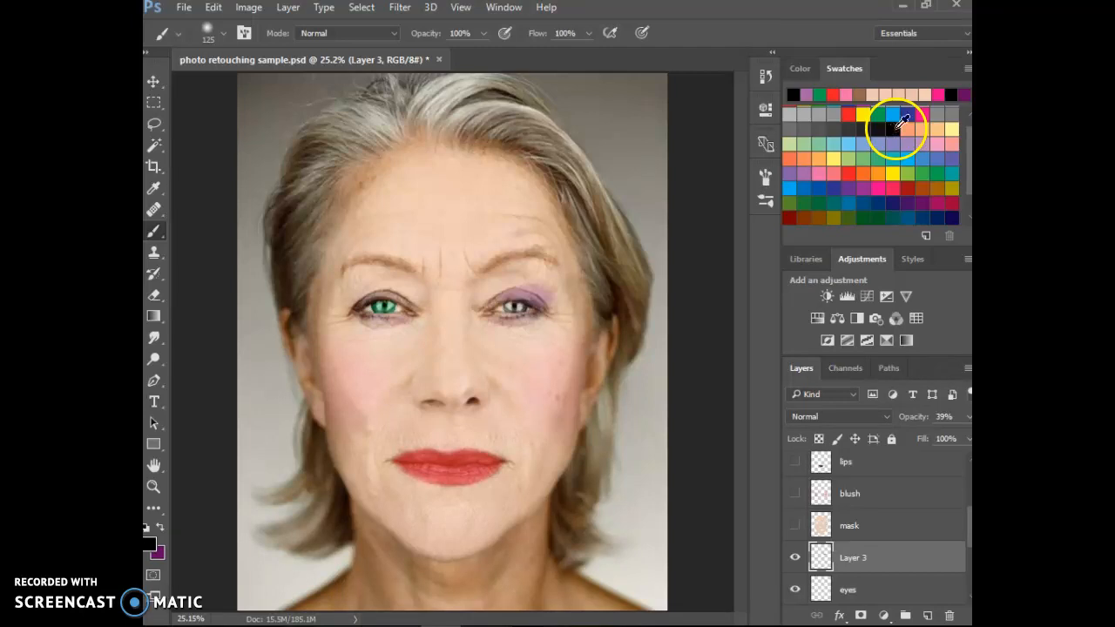
click(224, 34)
drag(331, 192, 351, 277)
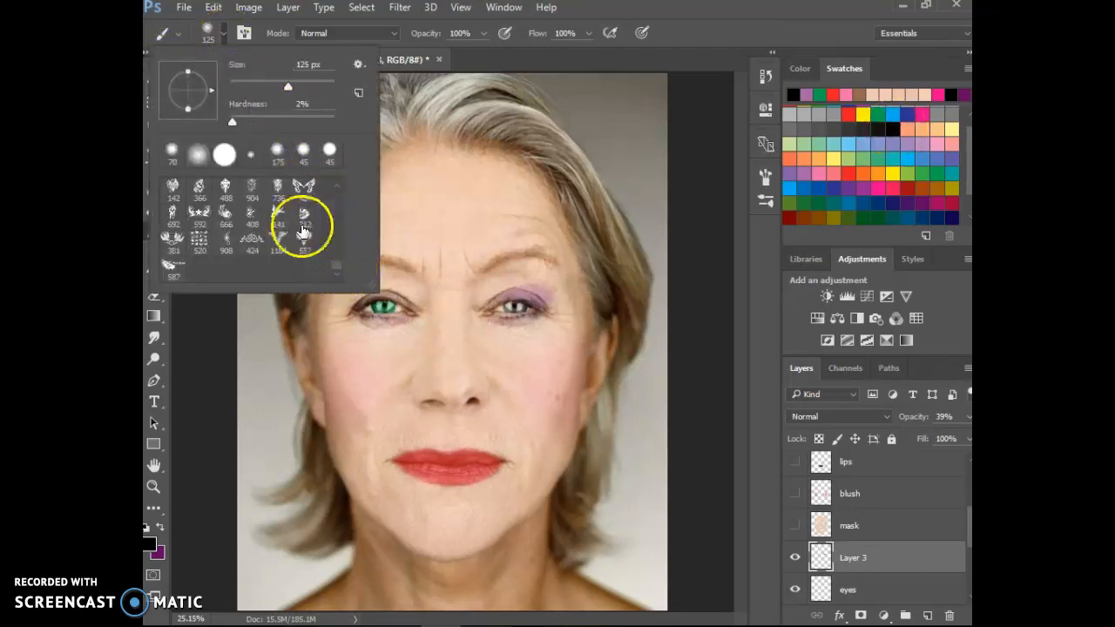
click(278, 217)
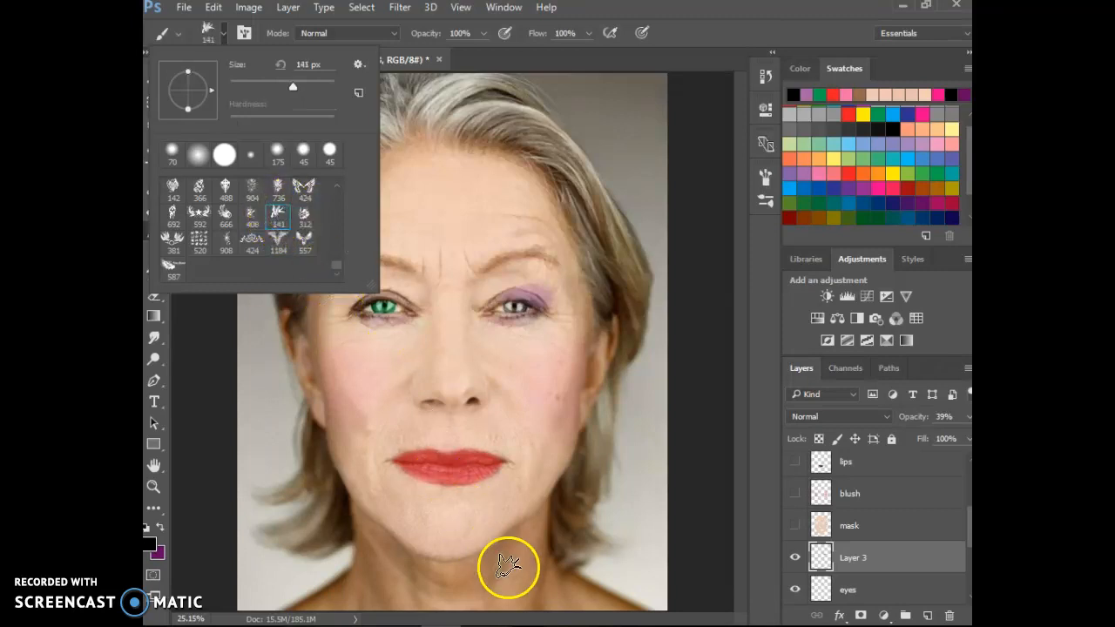
click(224, 36)
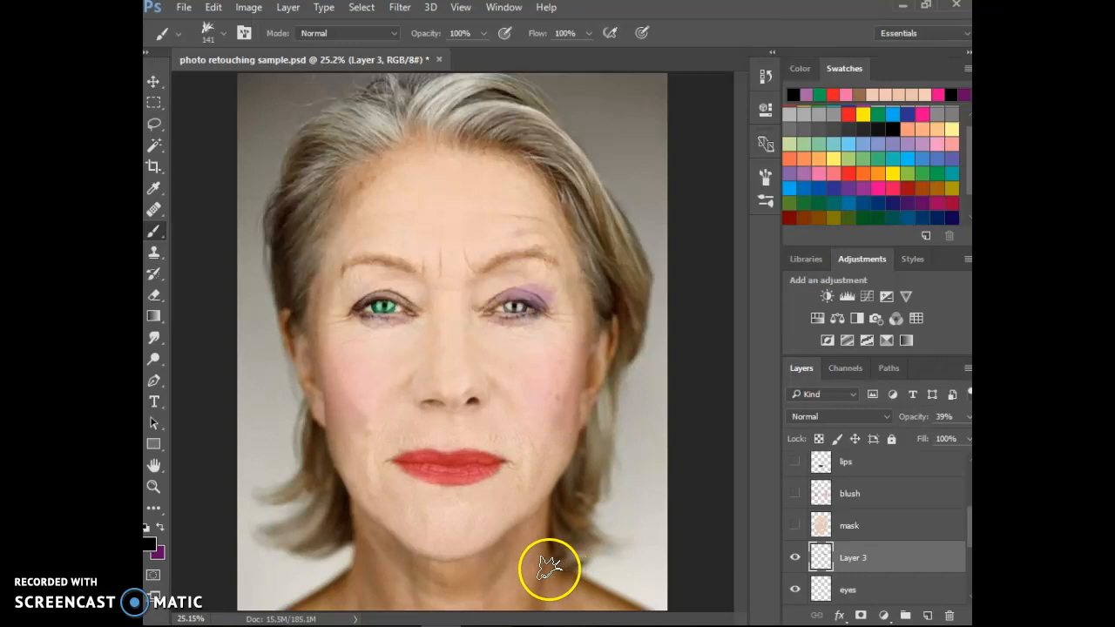
Step: Enlarge the bird brush to 500 px
key(bracketright)
key(bracketright)
key(bracketright)
key(bracketright)
key(bracketright)
key(bracketright)
key(bracketright)
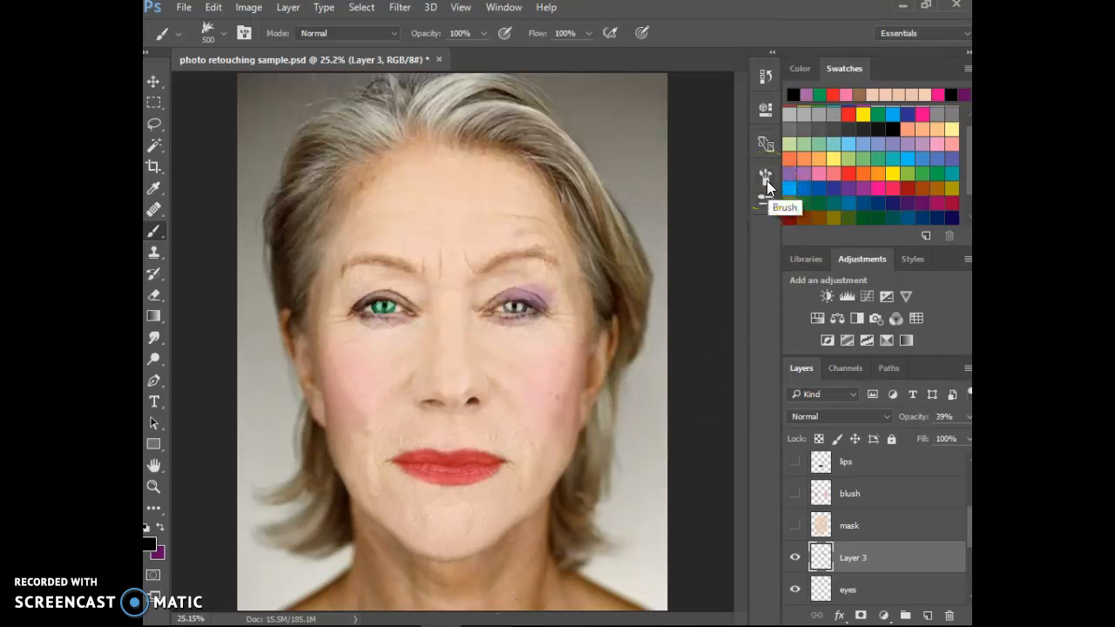
Step: Rotate the bird brush tip slightly clockwise in the Brush Tip Shape settings
click(245, 35)
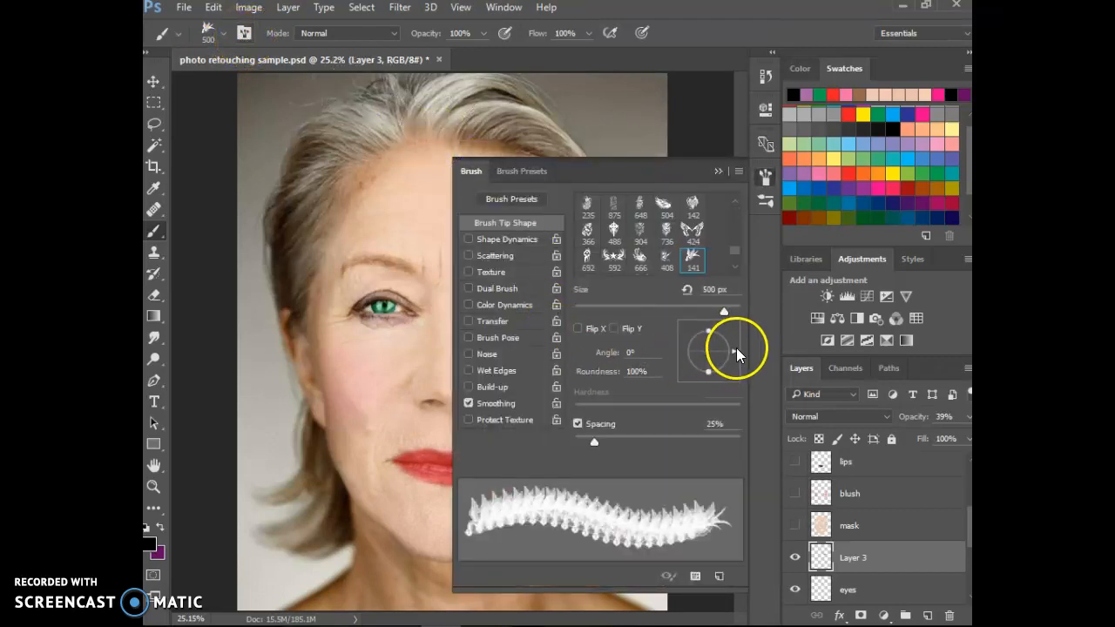
drag(737, 352, 737, 348)
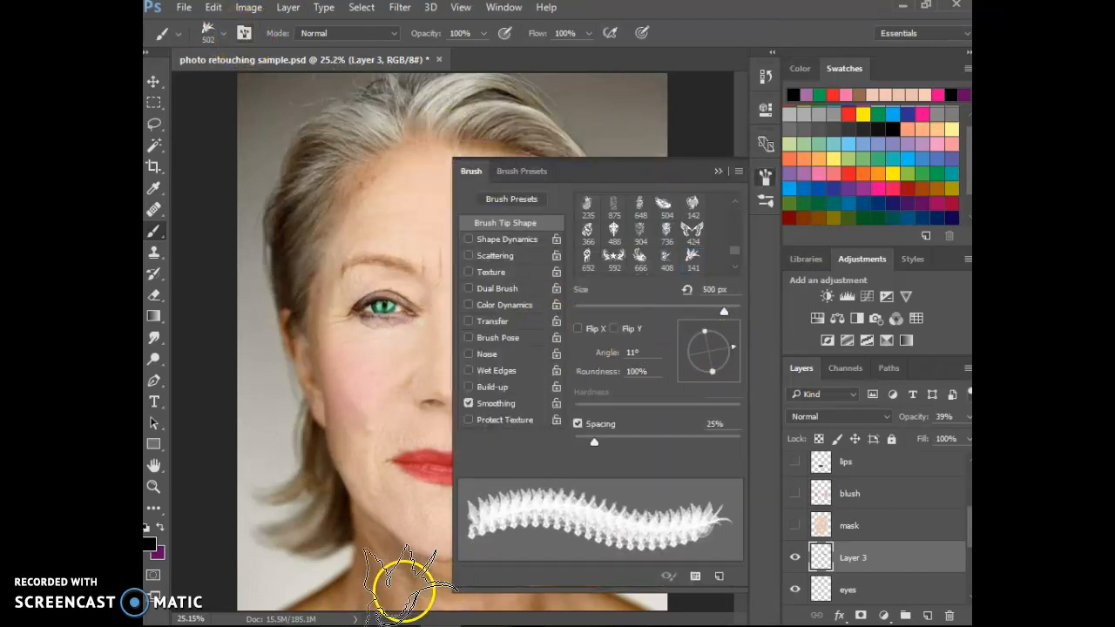
drag(732, 347, 732, 358)
click(720, 170)
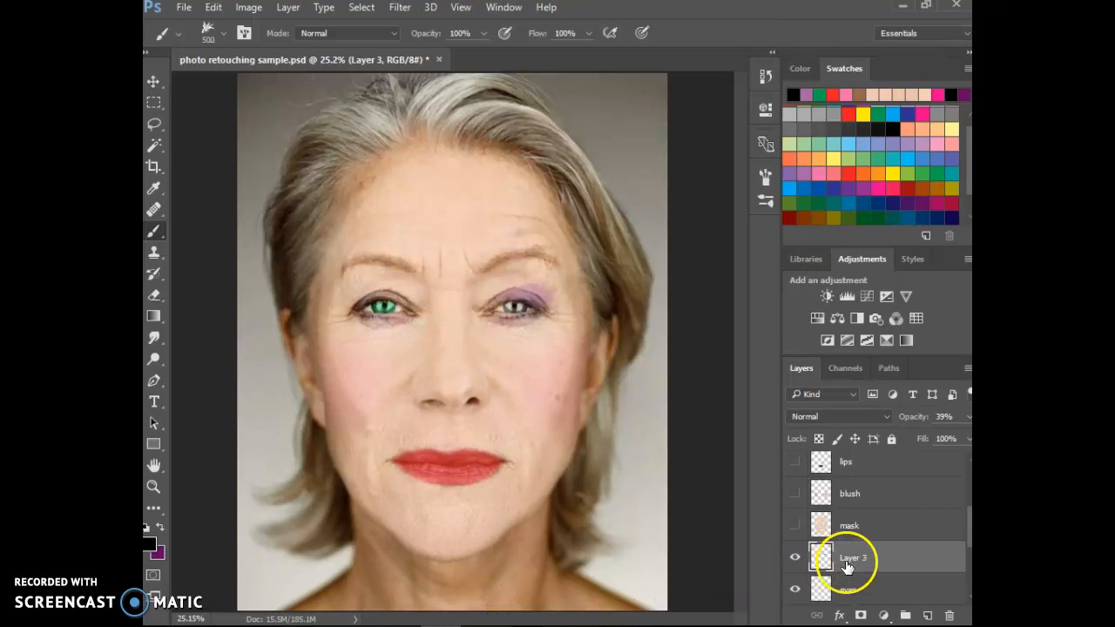
Step: Rename Layer 3 as tattoo and stamp one black bird on the neck at the portrait's right side, just below the jaw
text(tattoo)
key(Return)
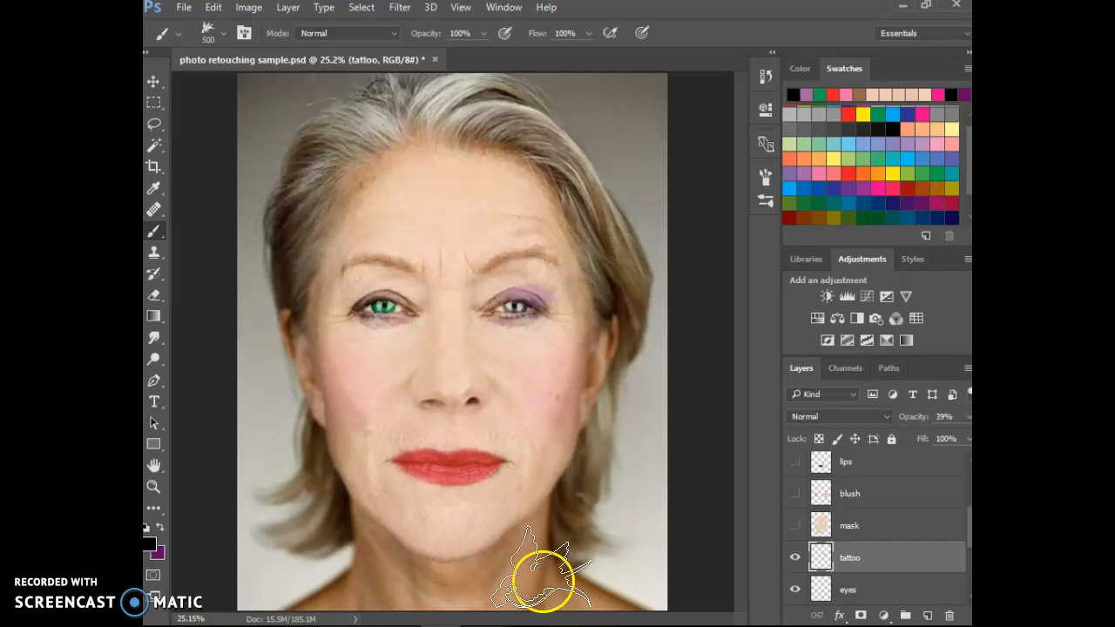
click(542, 571)
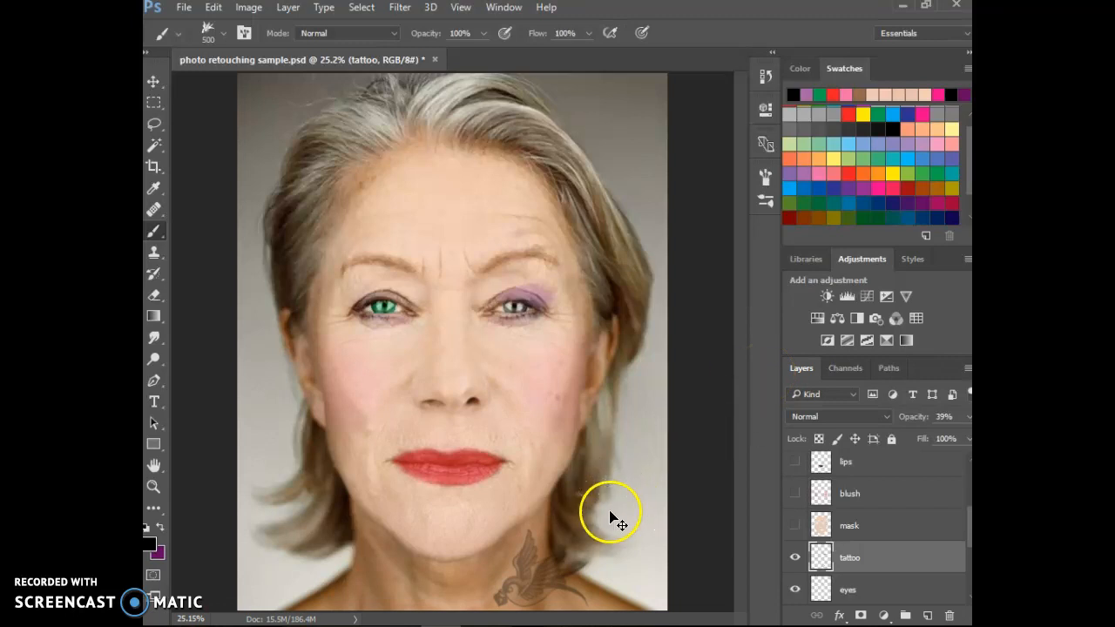
click(535, 569)
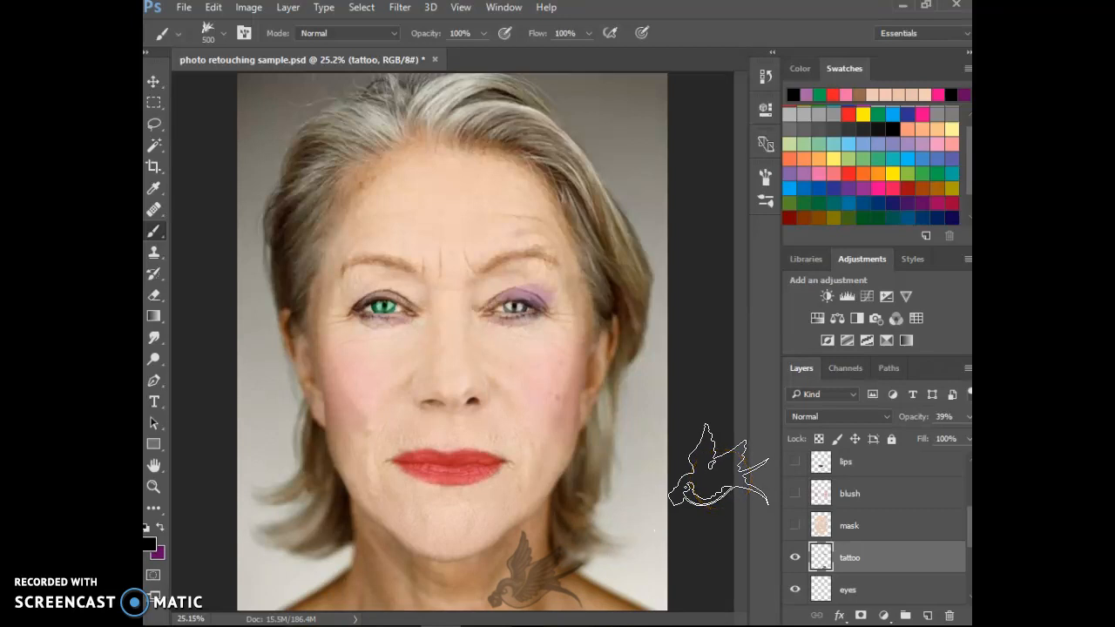
Step: Try blend modes on the tattoo layer, including Darken, Darker Color, Lighter Color and Soft Light, and return it to Normal
click(155, 295)
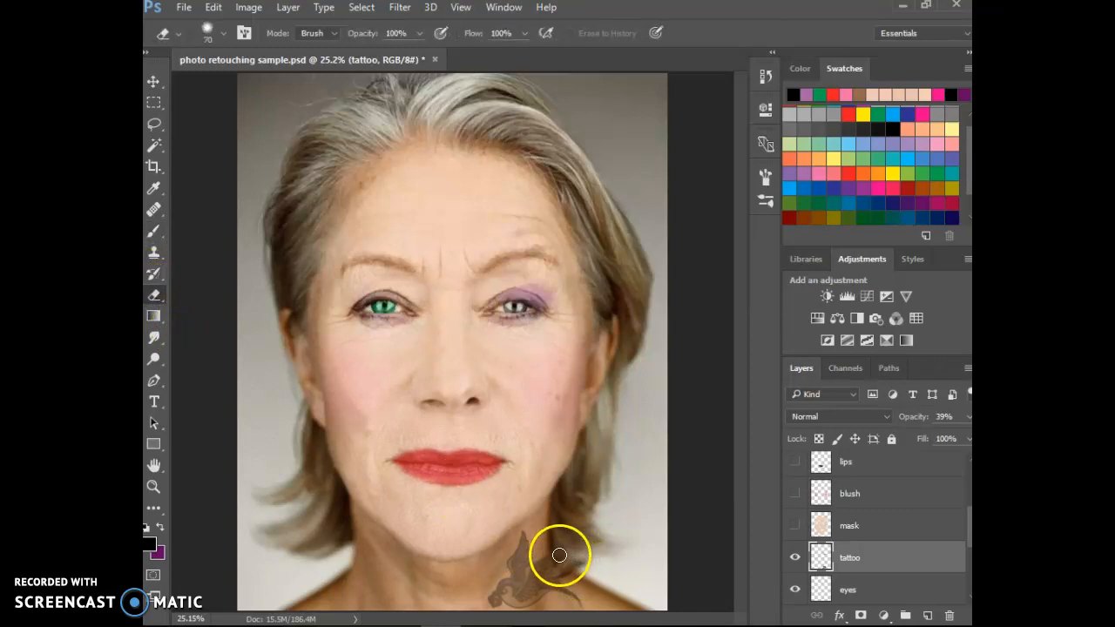
click(888, 417)
click(798, 120)
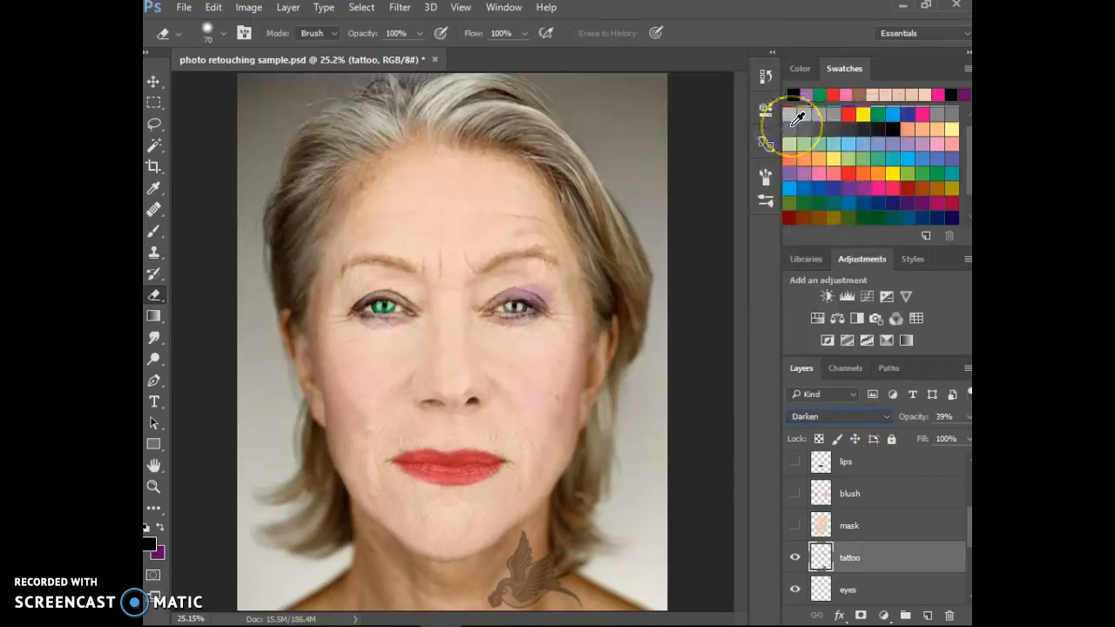
key(Down)
key(Down)
key(Down)
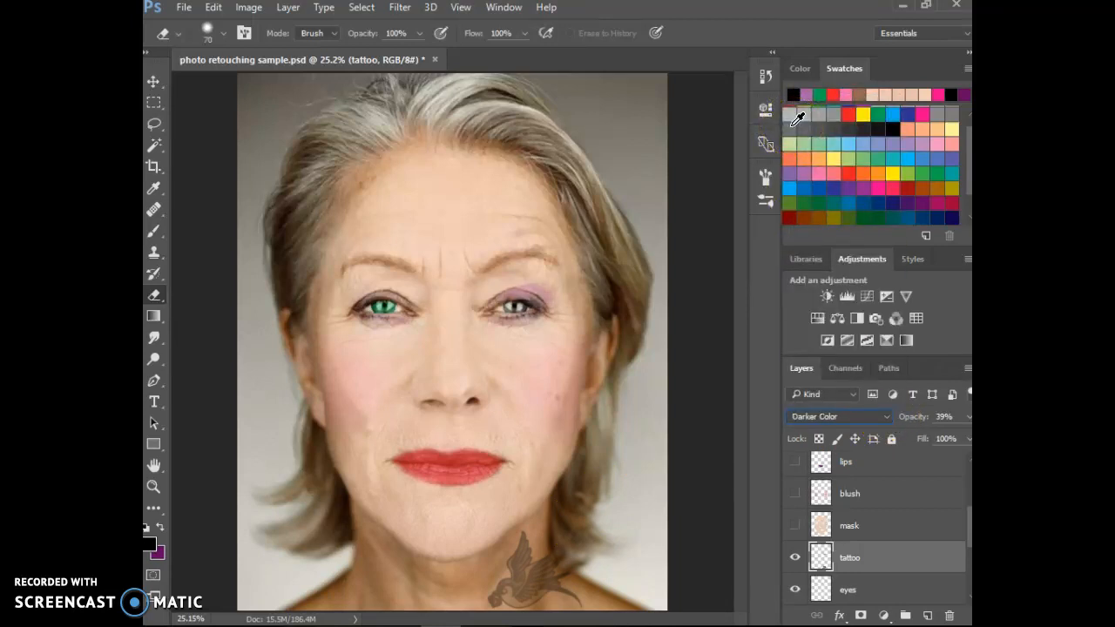
key(Down)
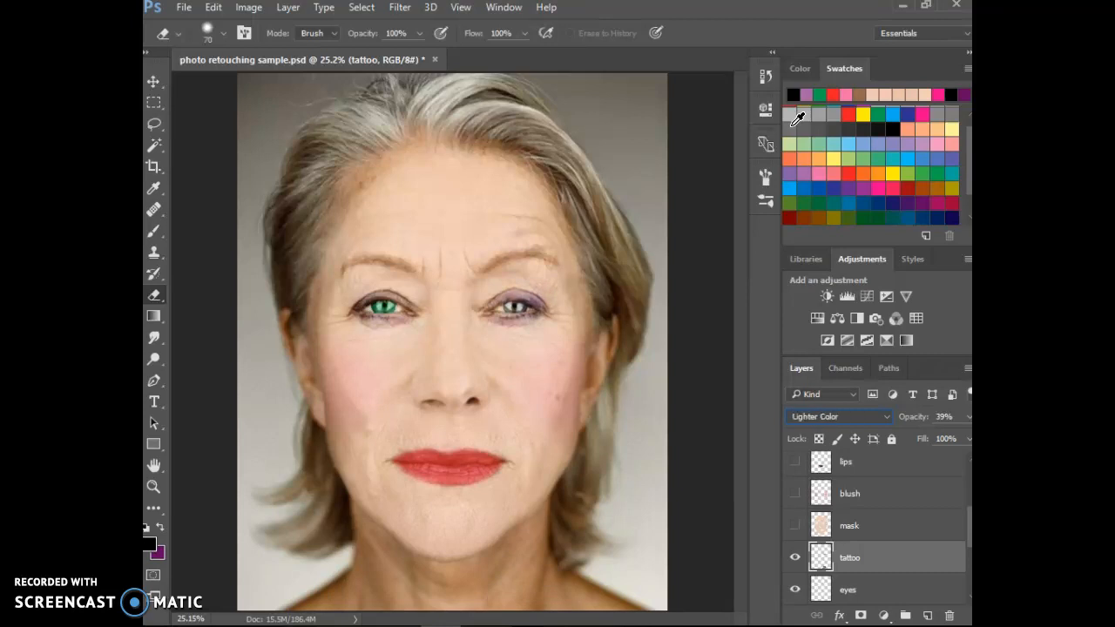
key(Down)
key(Down)
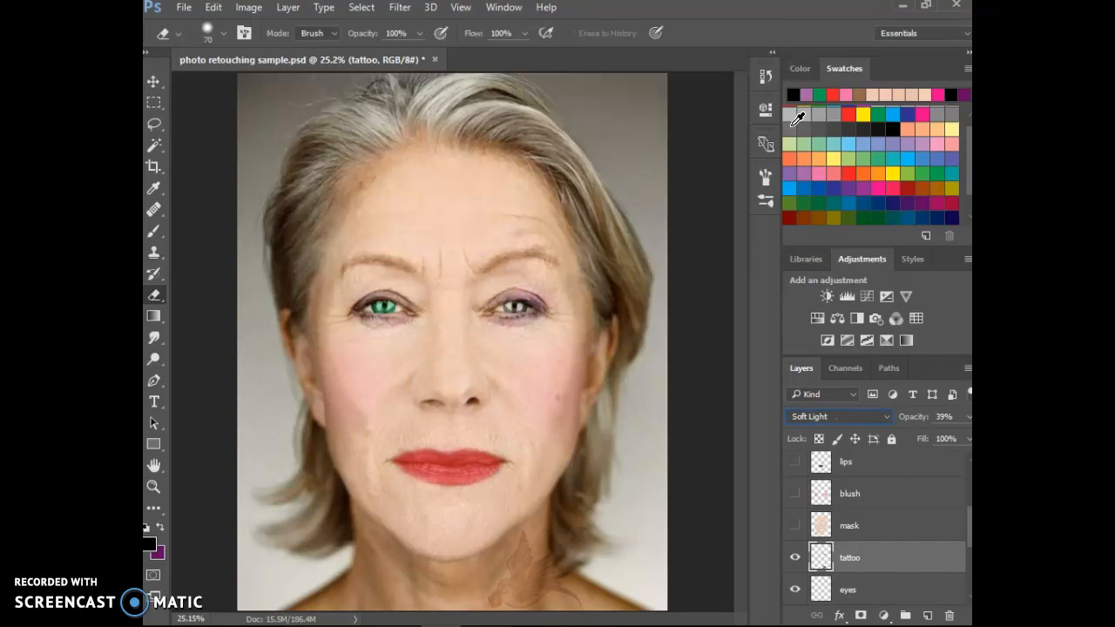
key(Down)
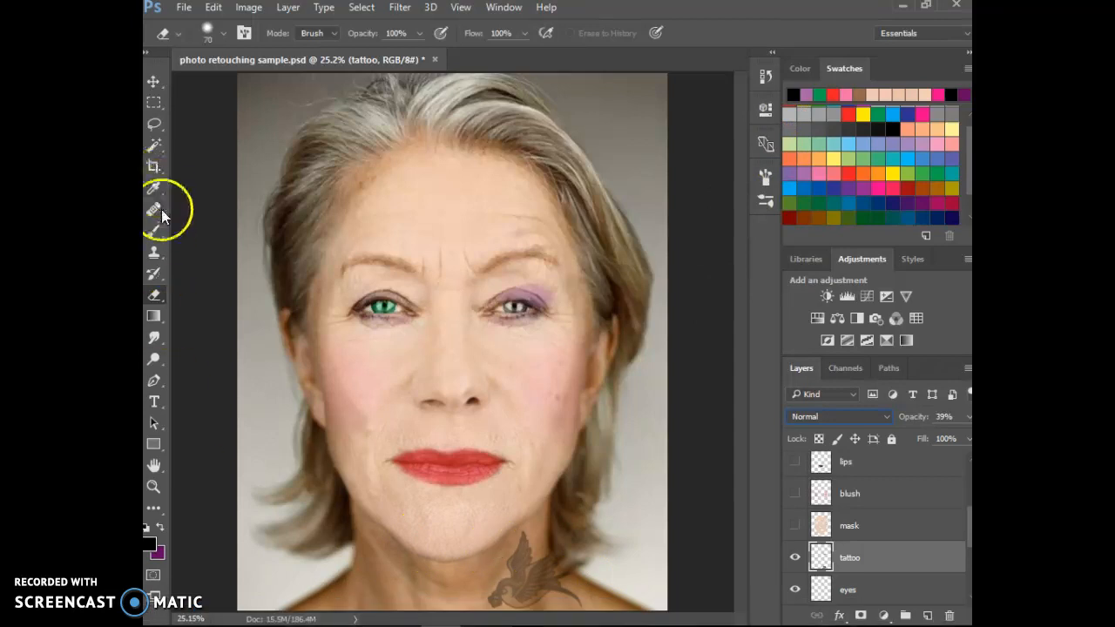
Step: Select the 300 px sun-shaped brush for the Brush tool
key(b)
click(225, 34)
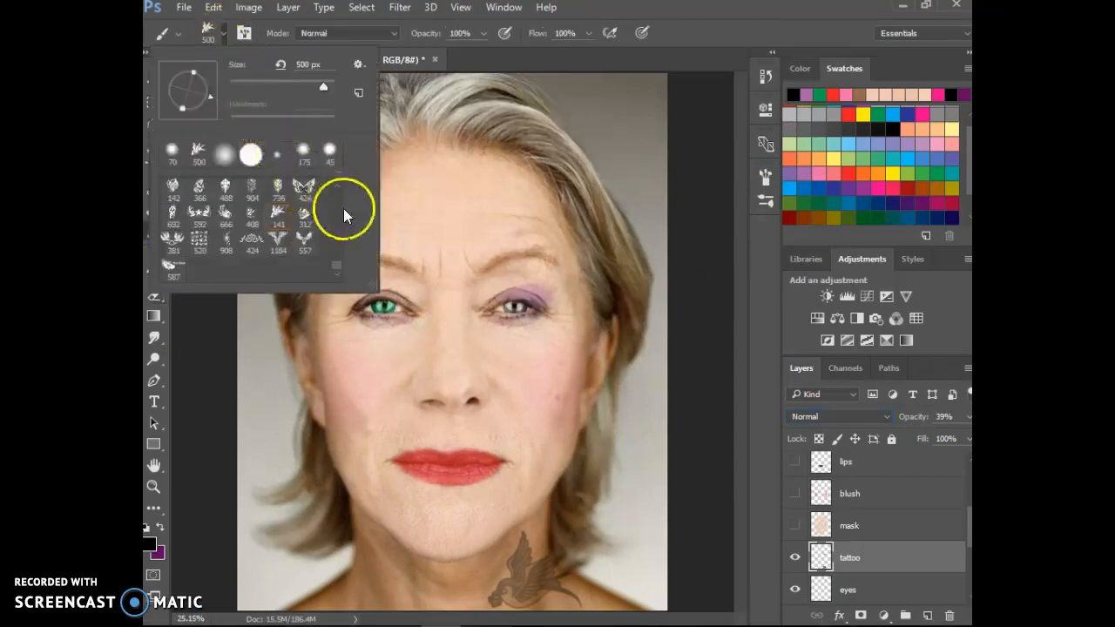
scroll(340, 205, up, 3)
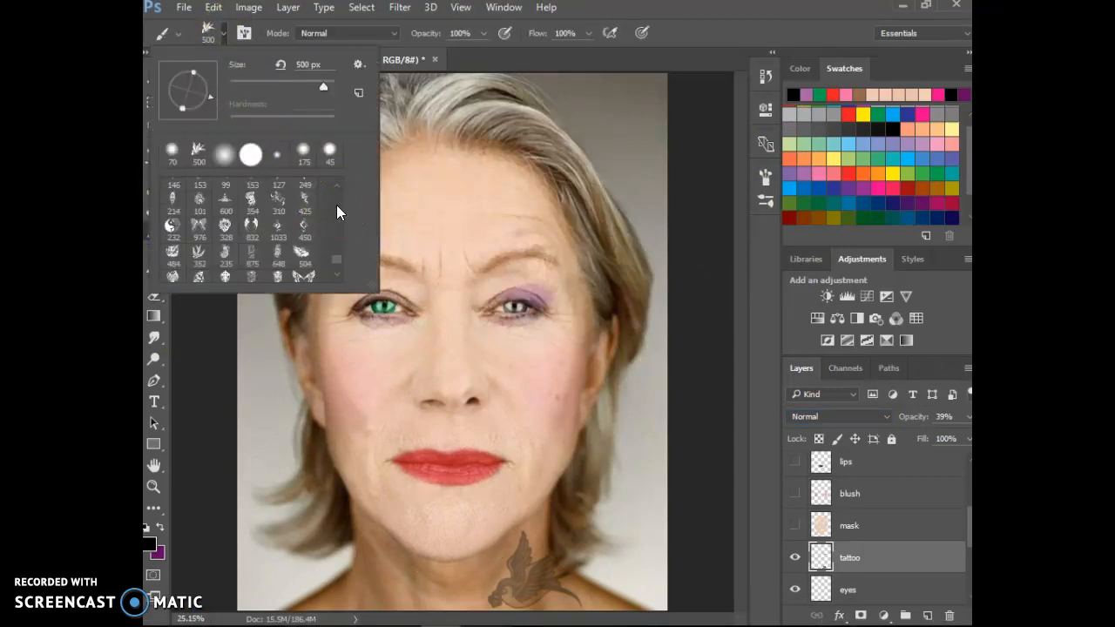
click(337, 205)
click(224, 217)
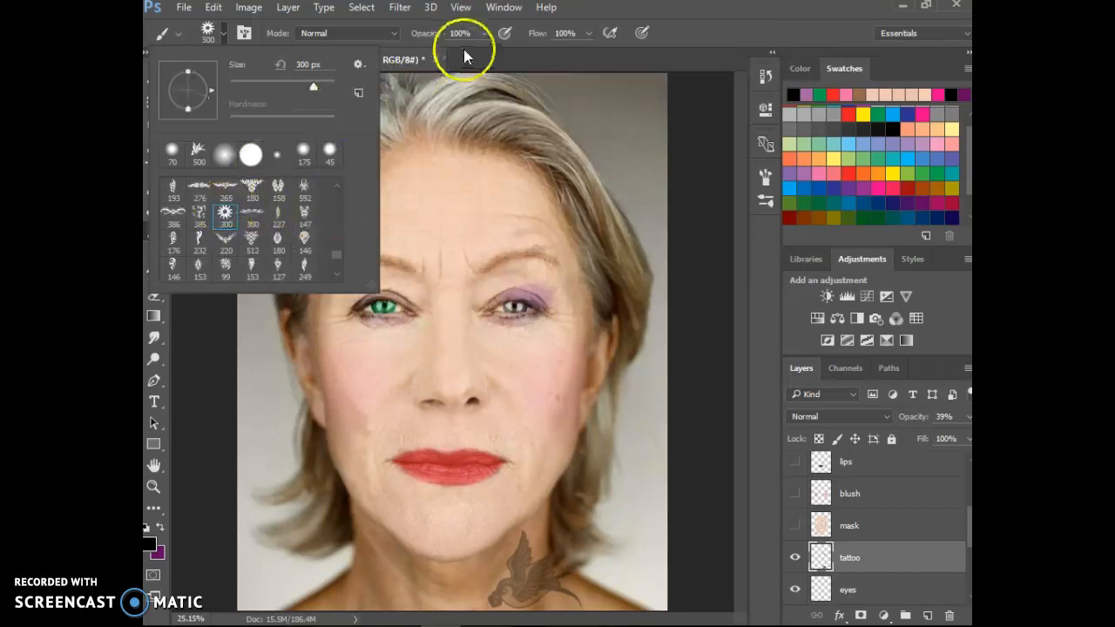
click(628, 15)
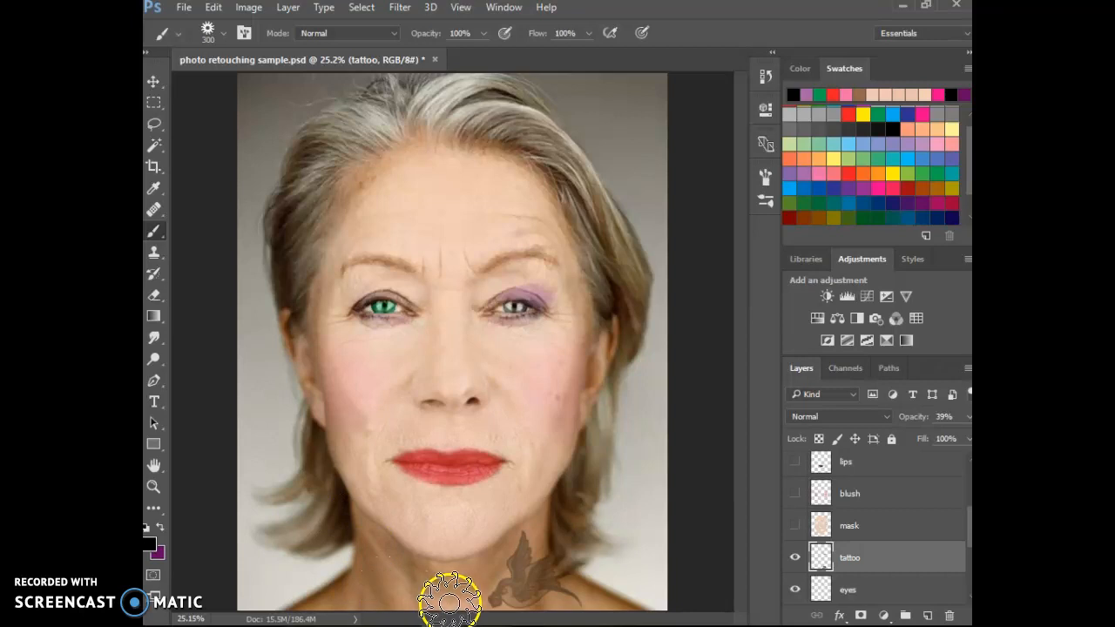
Step: Enlarge the sun brush to 500 px and stamp one black sun at the base of the neck on the tattoo layer
key(bracketright)
key(bracketright)
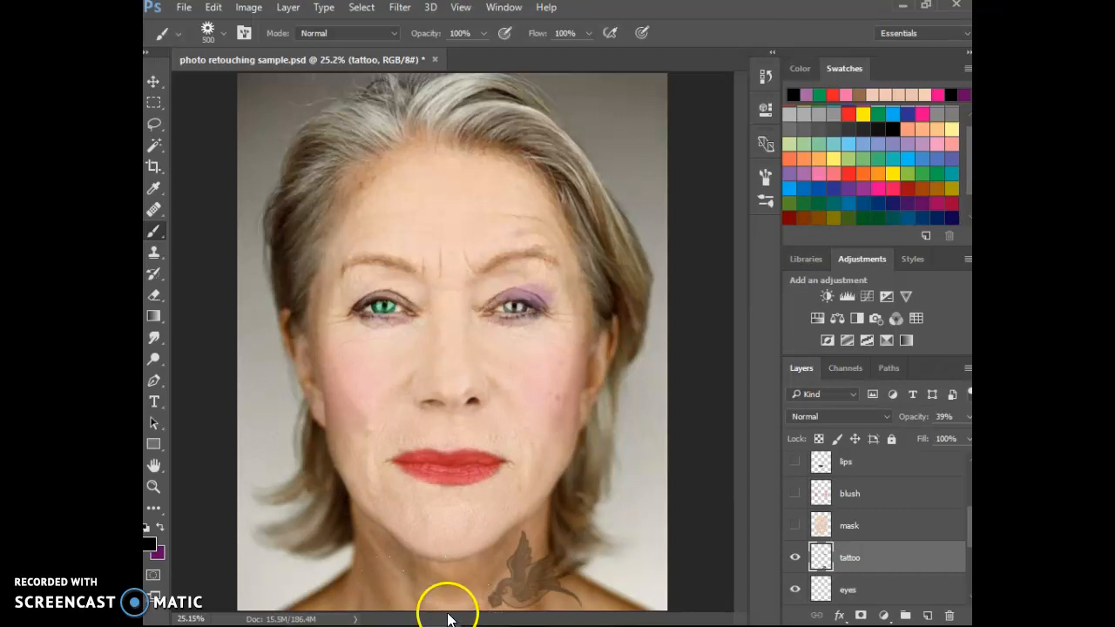
key(ctrl+minus)
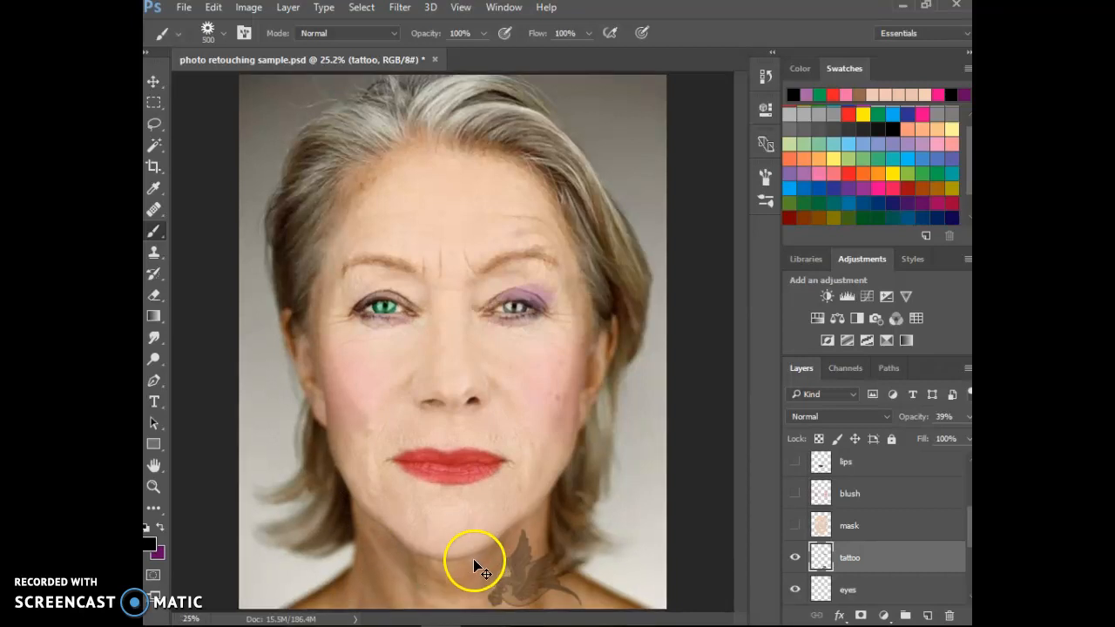
key(ctrl+minus)
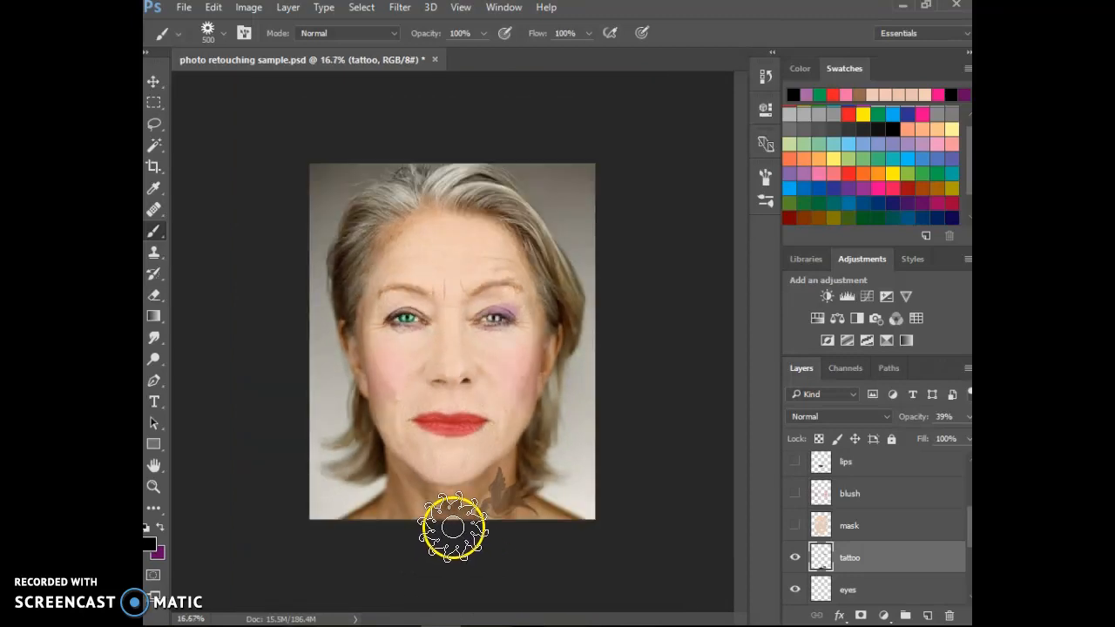
mouse_move(457, 623)
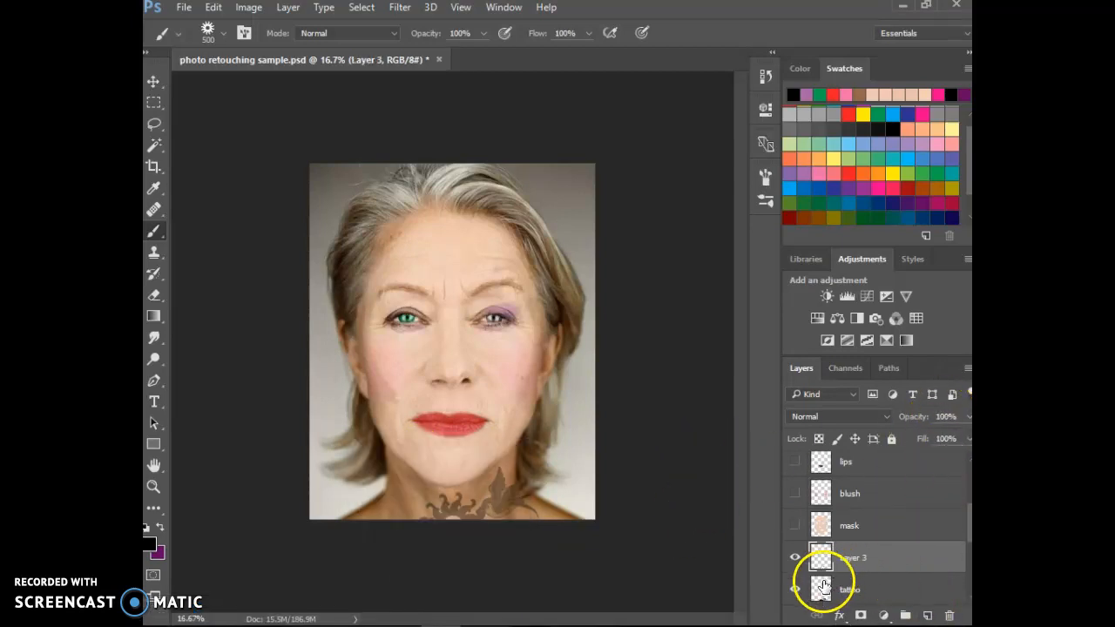
Step: Hide the tattoo layer and try a sun stamp at the base of the neck on the new layer above, undoing it
click(797, 591)
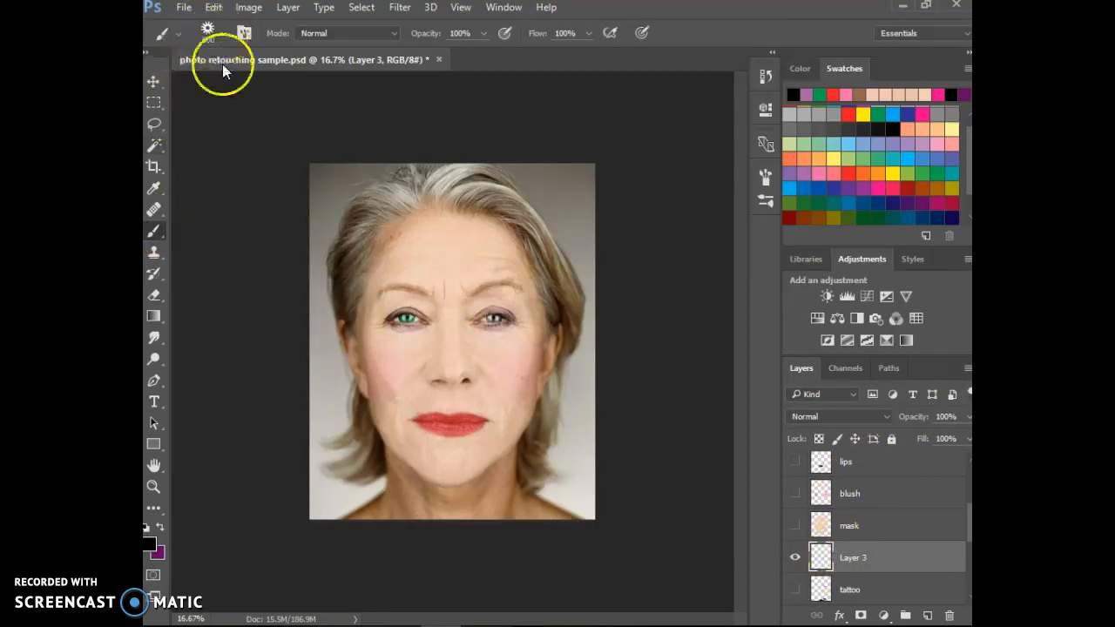
click(456, 525)
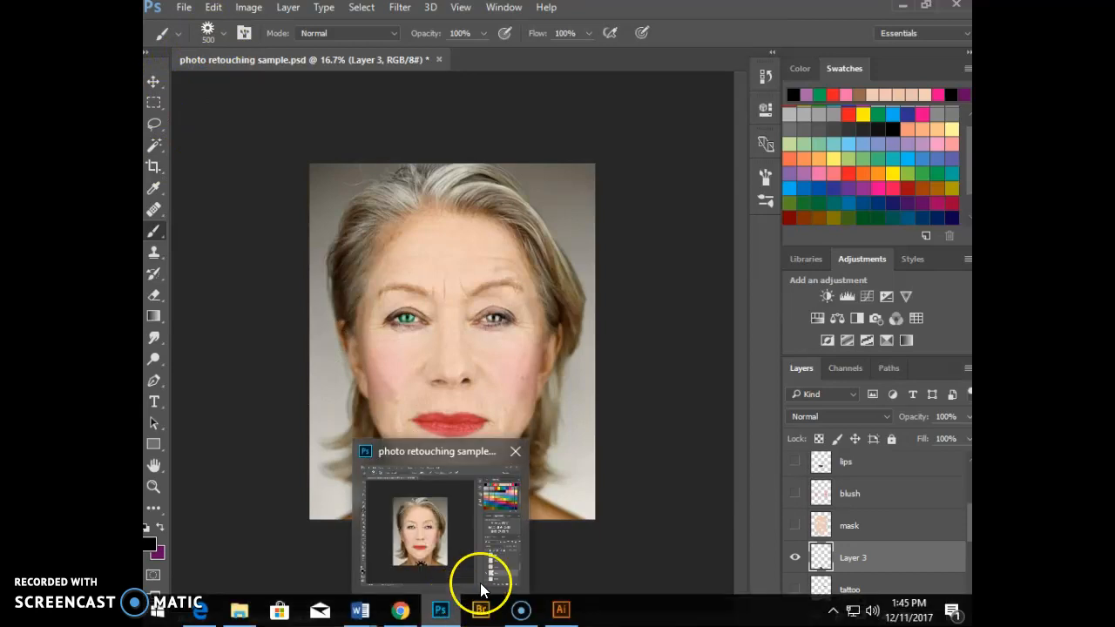
key(ctrl+z)
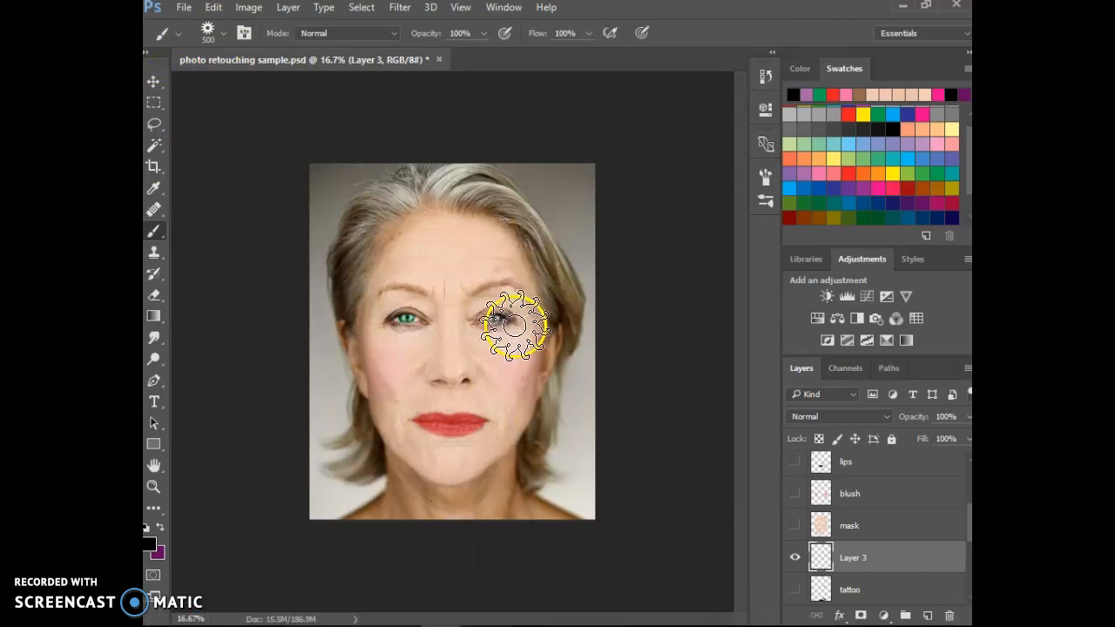
Step: Stamp a 125 px black sun below the outer corner of the eye at the portrait's right side and set the layer's opacity to 72%
key(bracketright)
key(bracketright)
key(bracketright)
key(bracketright)
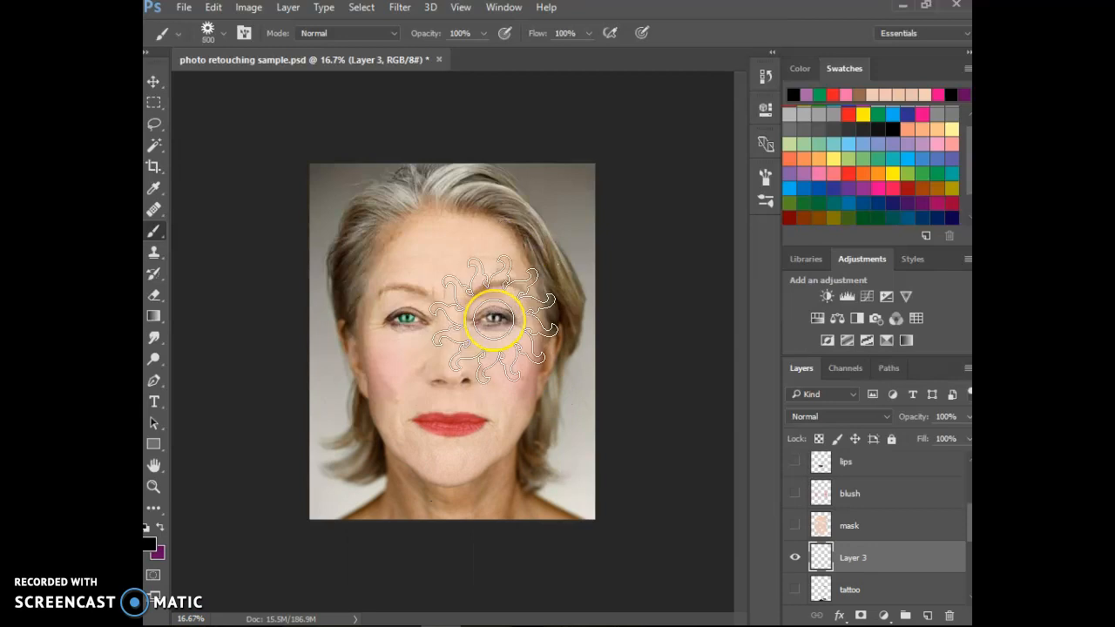
key(bracketleft)
key(bracketleft)
key(bracketleft)
key(bracketleft)
key(bracketleft)
key(bracketleft)
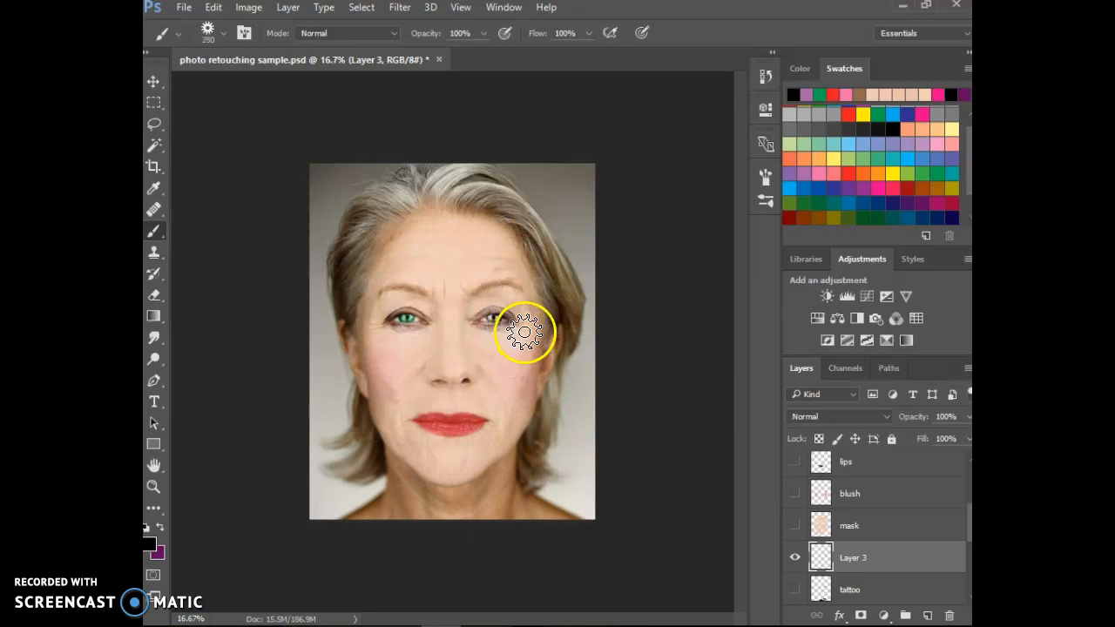
click(521, 331)
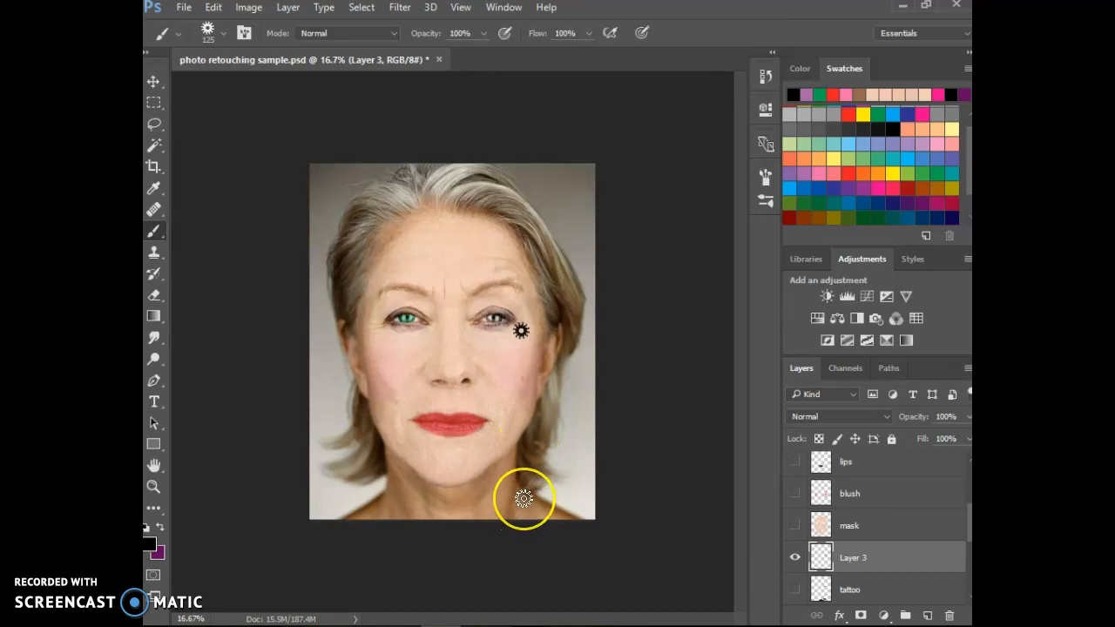
click(965, 419)
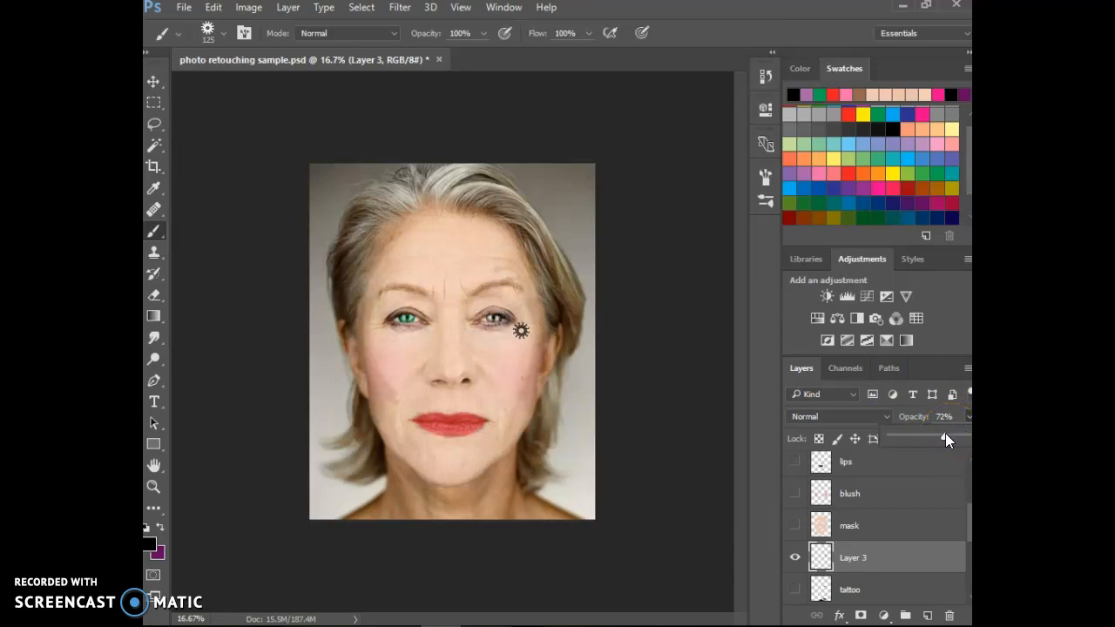
Step: Try stamping the 386 px curly ornament brush as a moustache between the nose and lips, and undo it
click(215, 33)
click(177, 218)
click(623, 87)
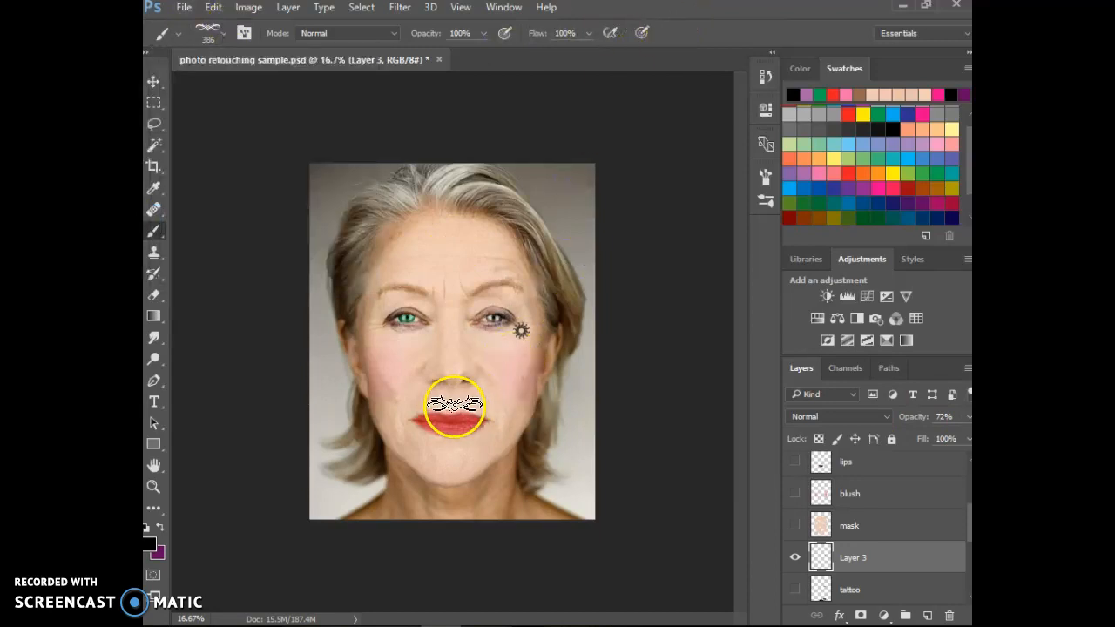
click(449, 401)
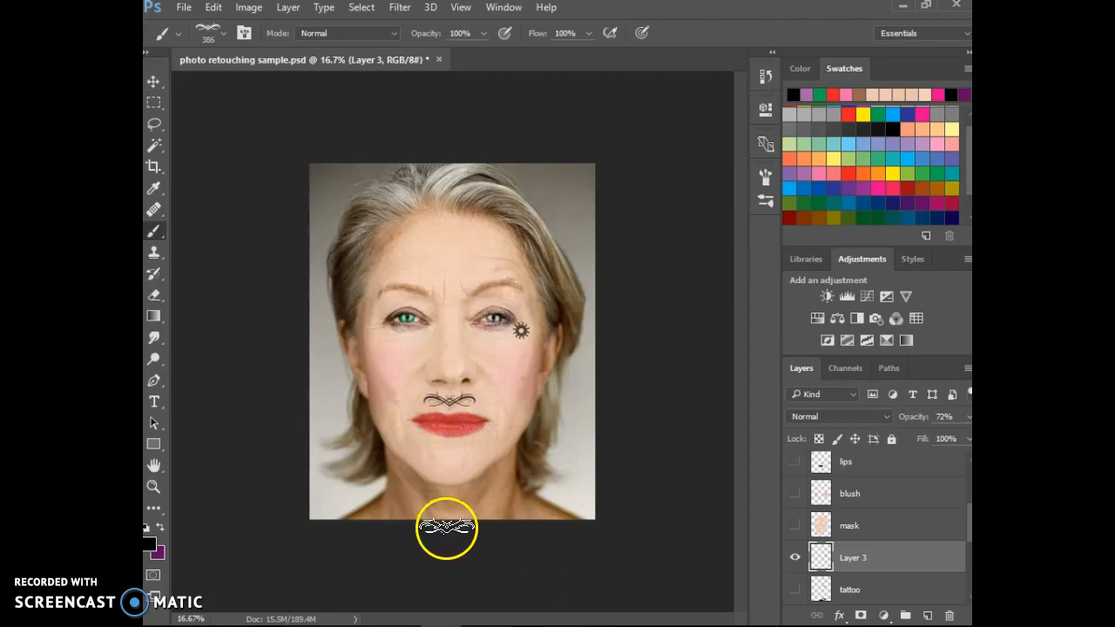
key(ctrl+z)
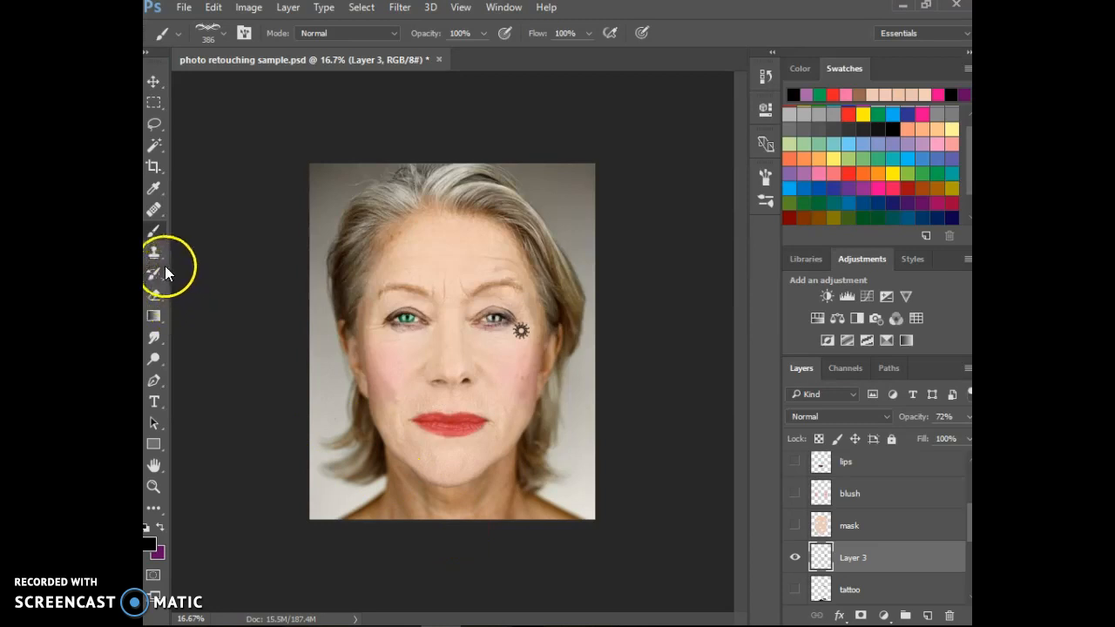
Step: Try smudging the sun tattoo beside the eye with the Smudge tool at 50% strength, undoing the strokes
mouse_move(155, 338)
mouse_down()
mouse_move(218, 353)
mouse_move(226, 369)
mouse_up()
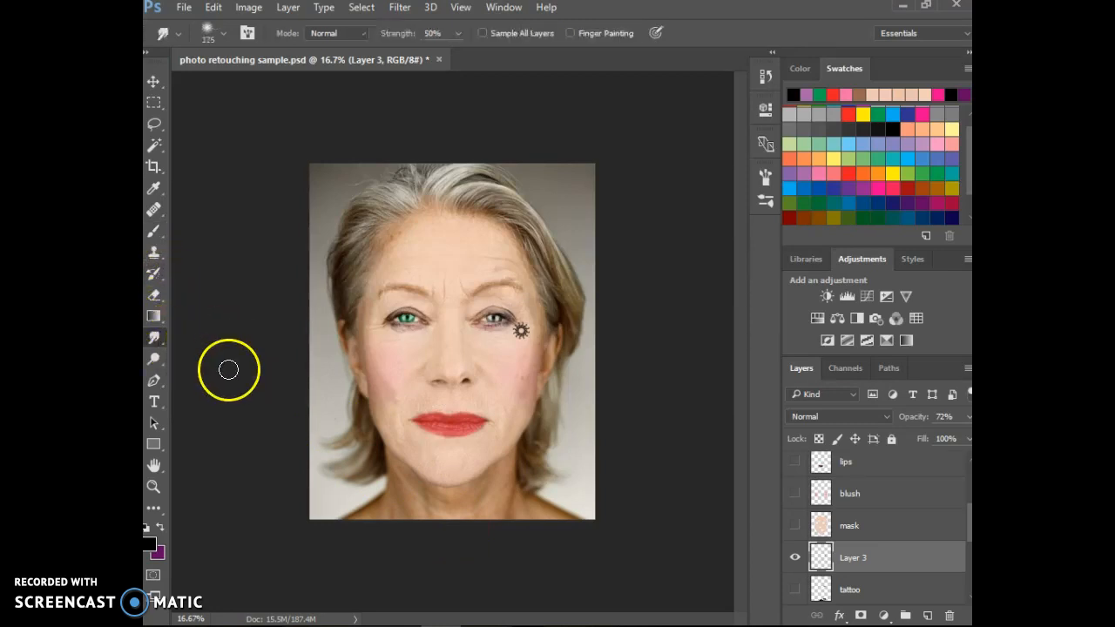
key(ctrl+plus)
key(ctrl+plus)
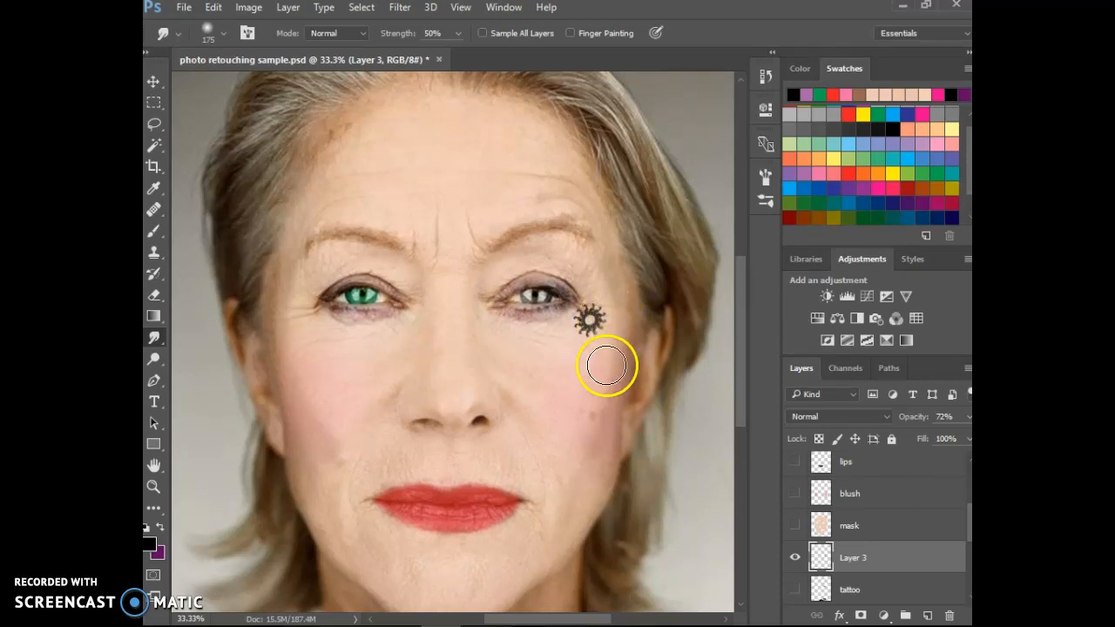
drag(594, 331, 595, 279)
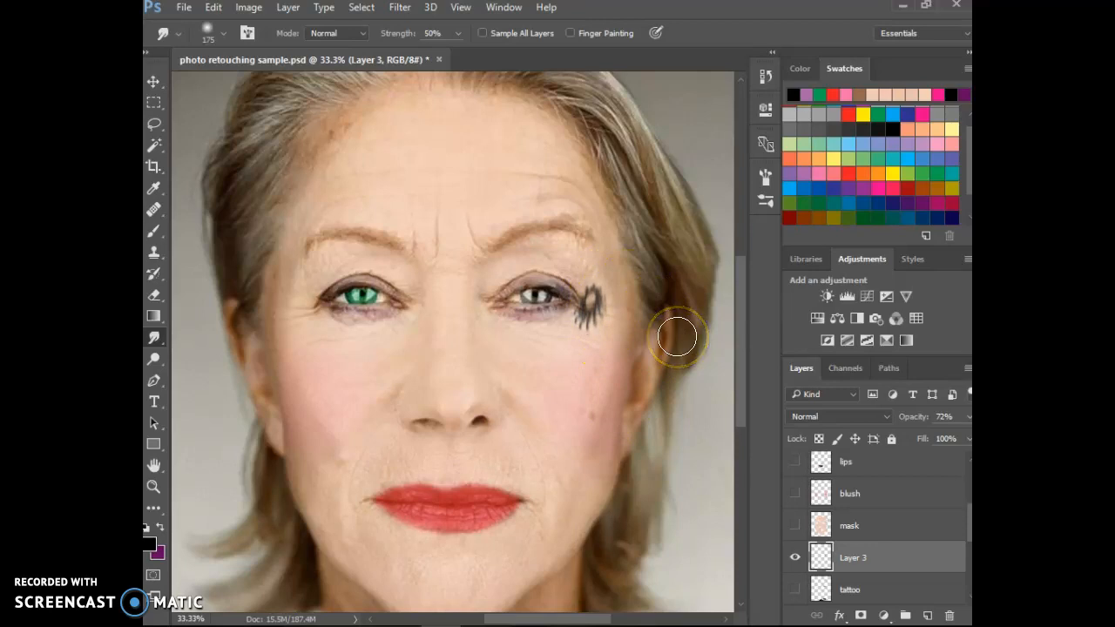
key(ctrl+z)
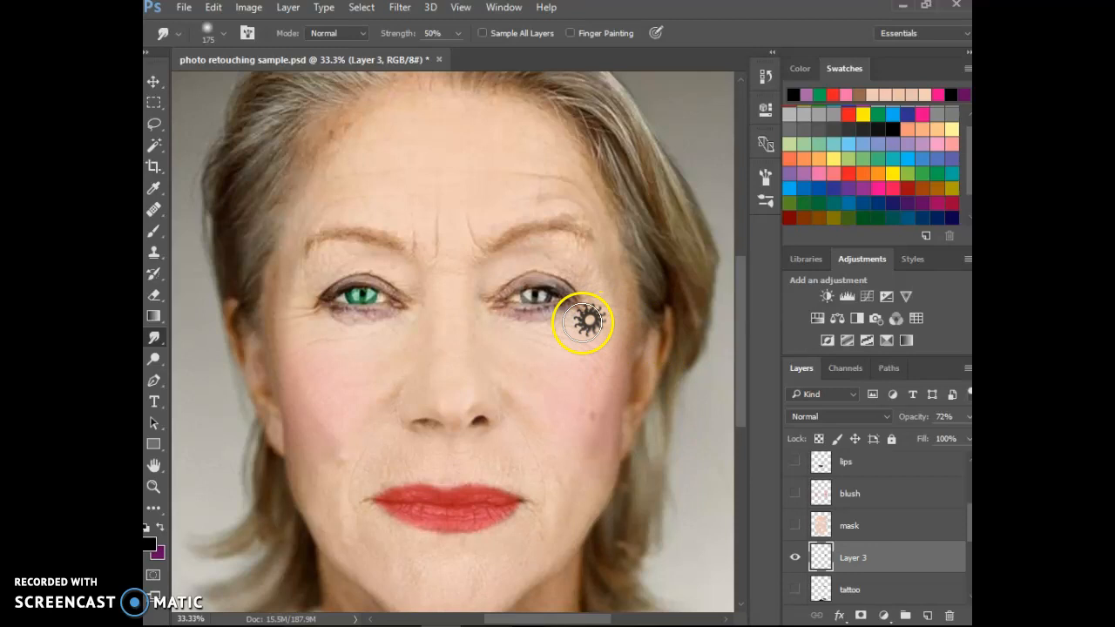
drag(578, 339, 584, 350)
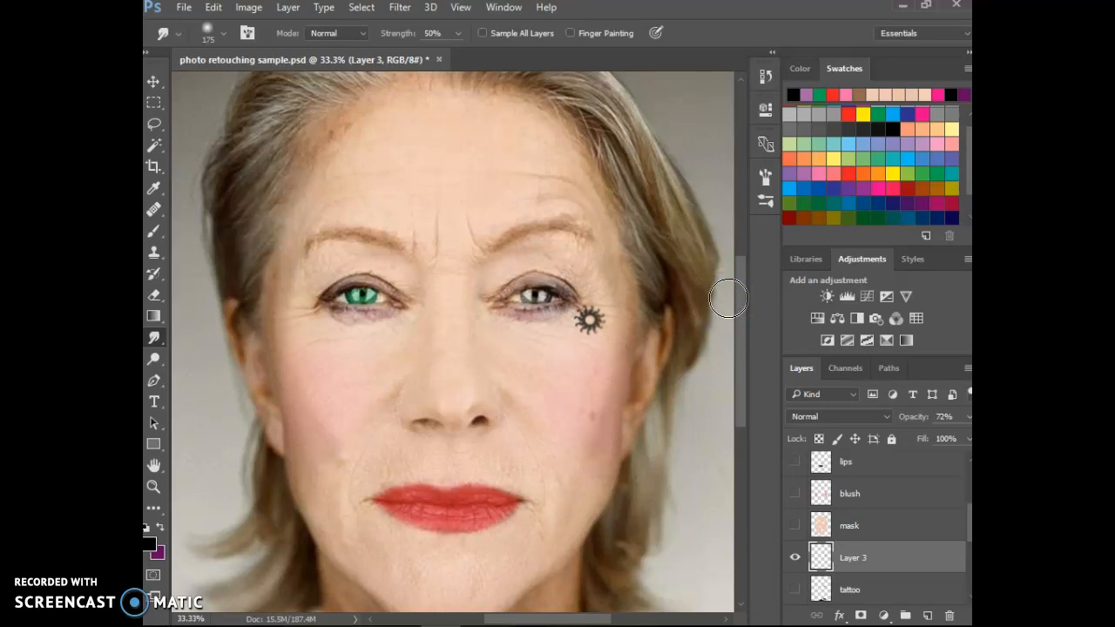
mouse_move(732, 298)
mouse_down()
mouse_move(706, 336)
mouse_move(535, 445)
mouse_up()
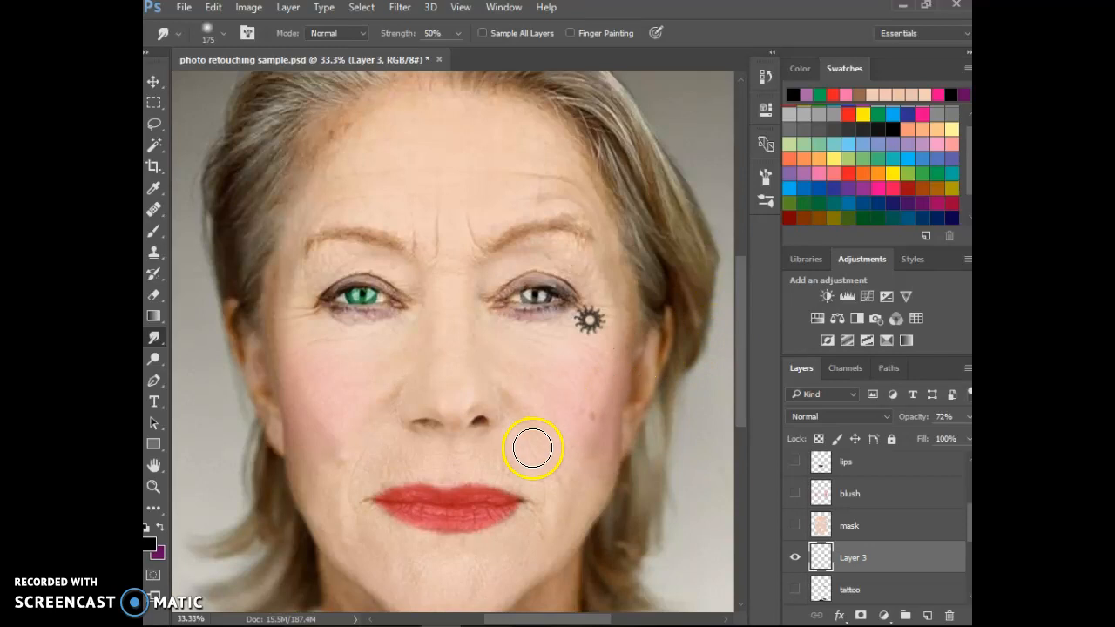
Step: Set the Smudge tool's brush tip angle to -49° in the Brush Tip Shape settings
click(765, 178)
drag(735, 348, 732, 383)
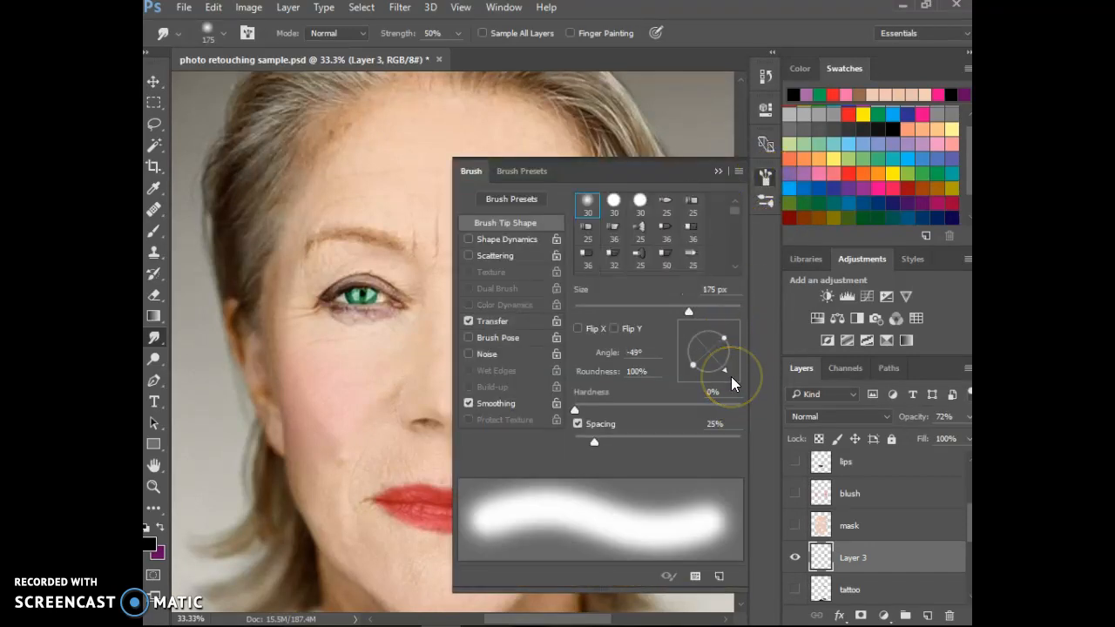